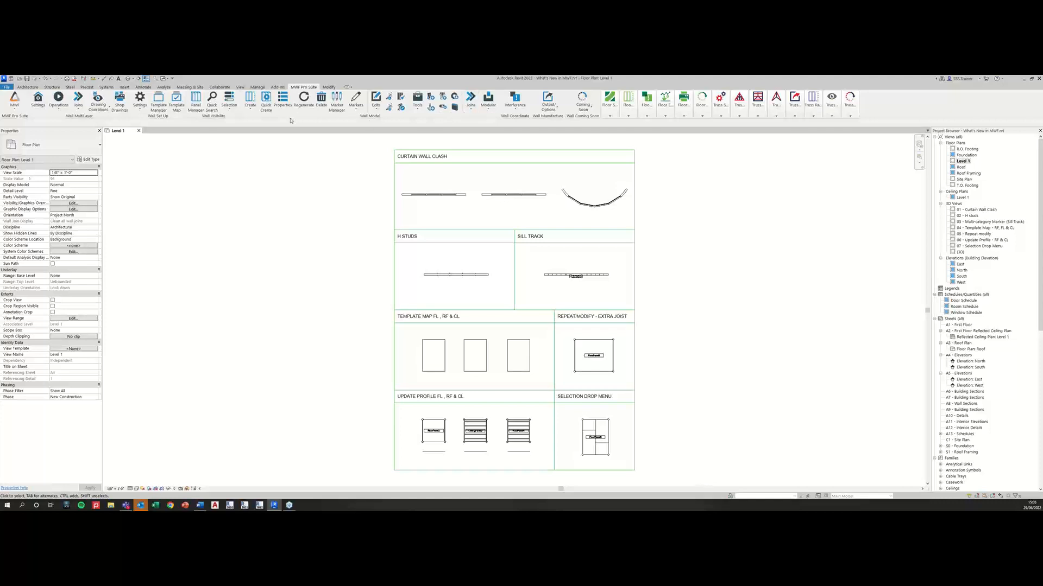
pyautogui.click(15, 104)
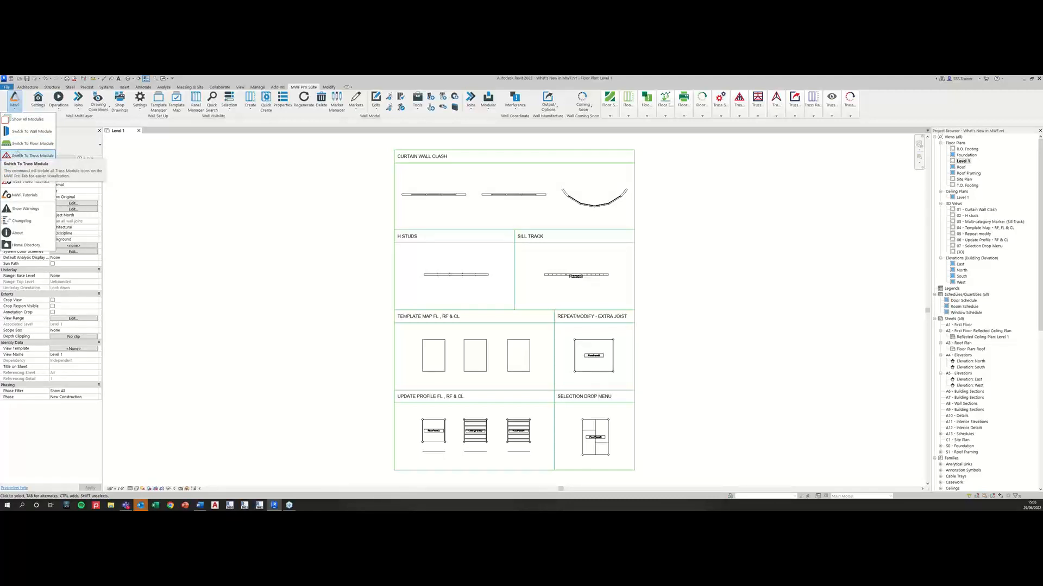
pyautogui.click(24, 156)
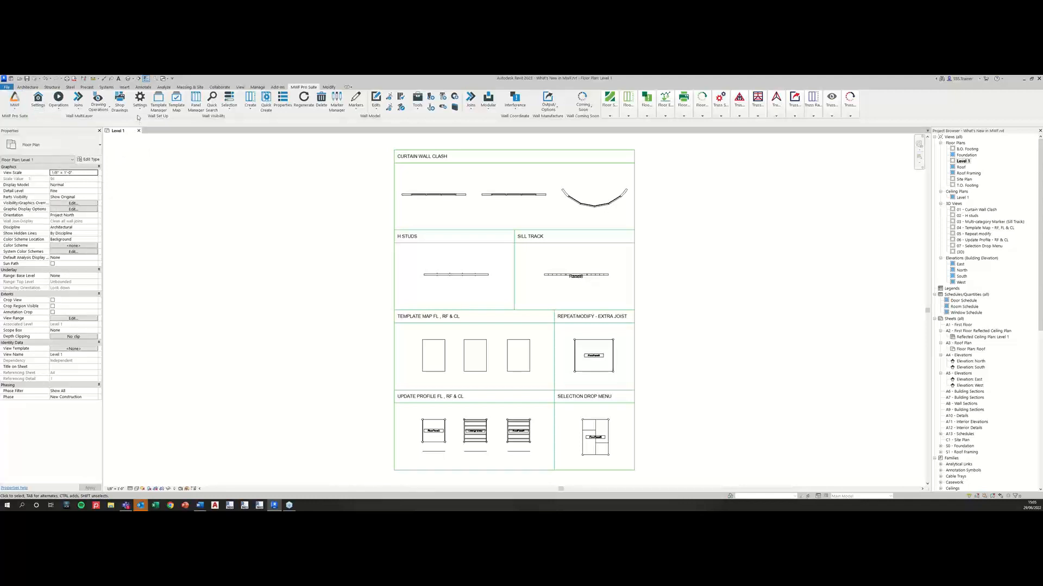
pyautogui.click(139, 113)
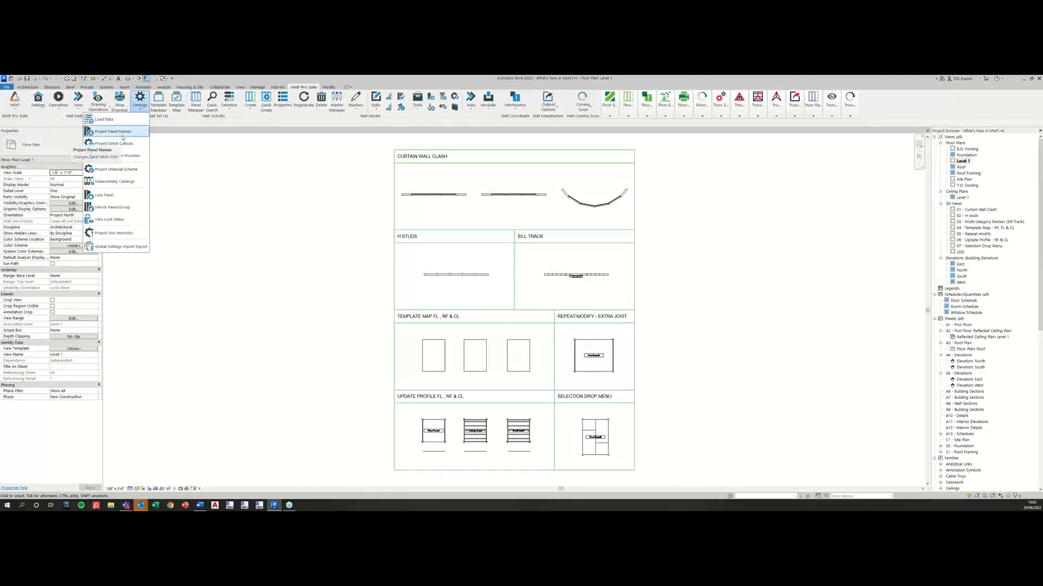
pyautogui.click(168, 143)
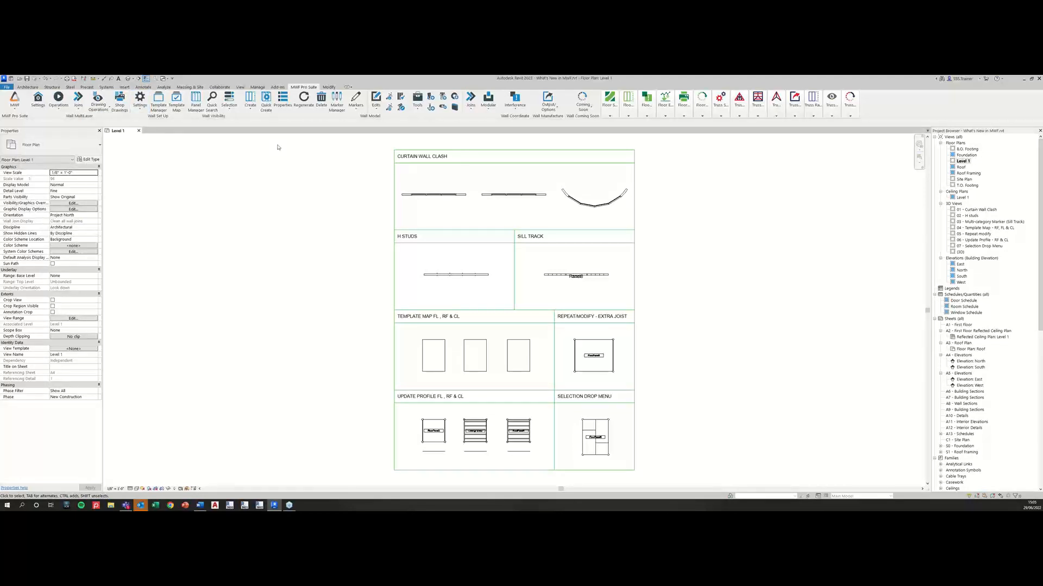
pyautogui.click(353, 113)
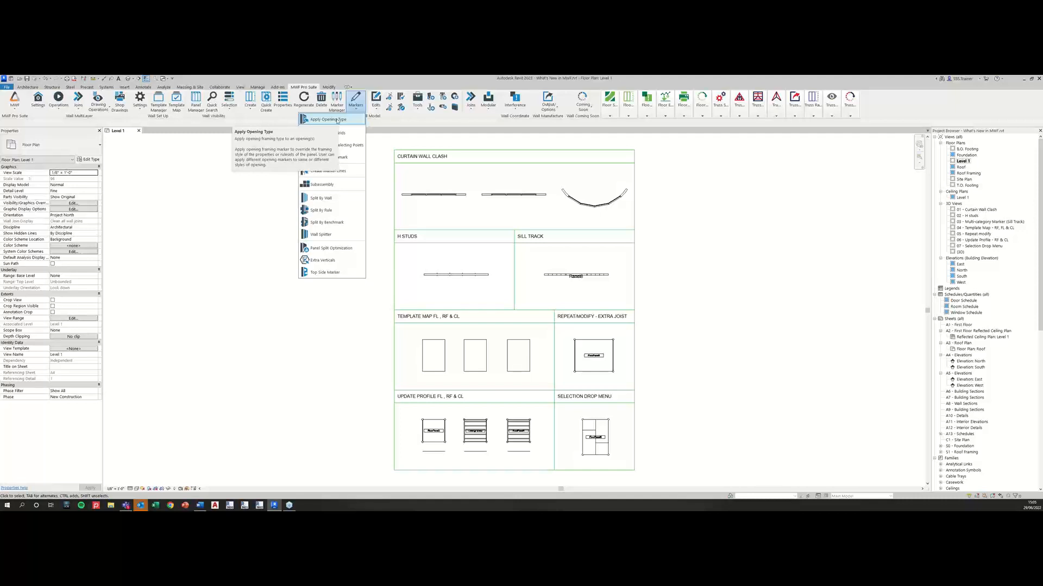
pyautogui.click(377, 158)
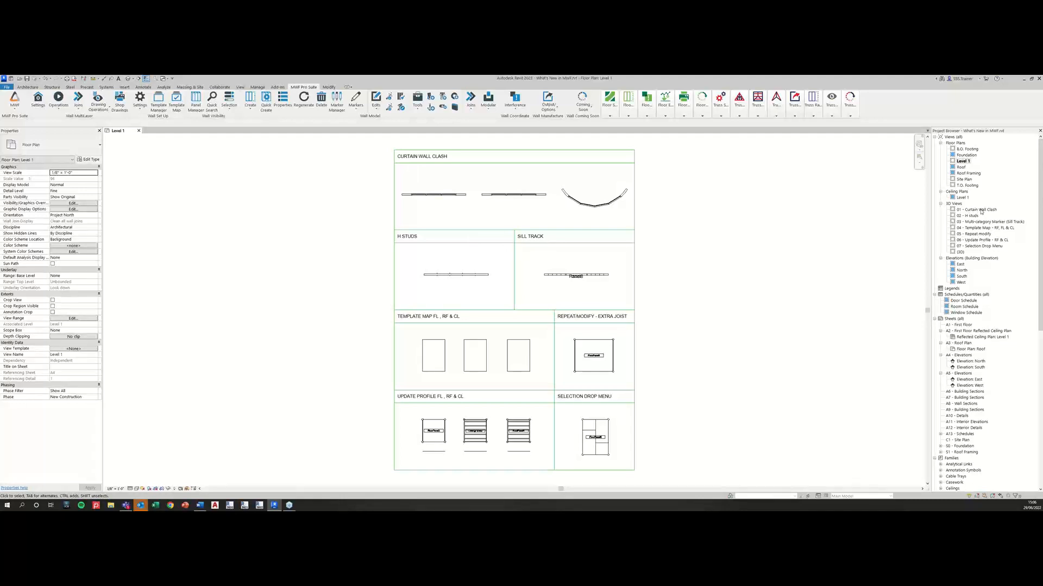
# - Open the 3D view 01 - Curtain Wall Clash and zoom in on the walls
pyautogui.doubleClick(981, 211)
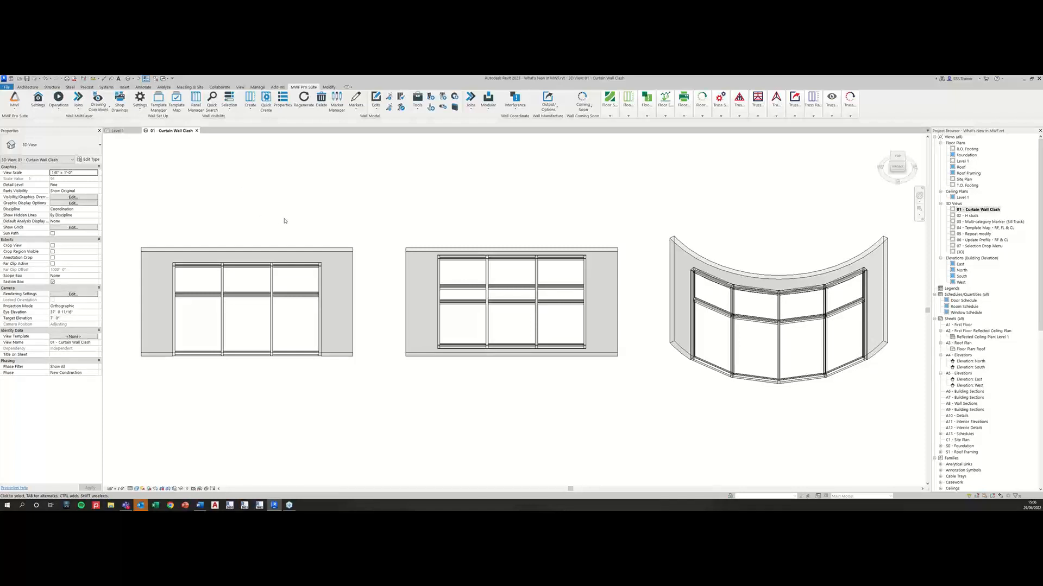
pyautogui.scroll(1, 275, 262)
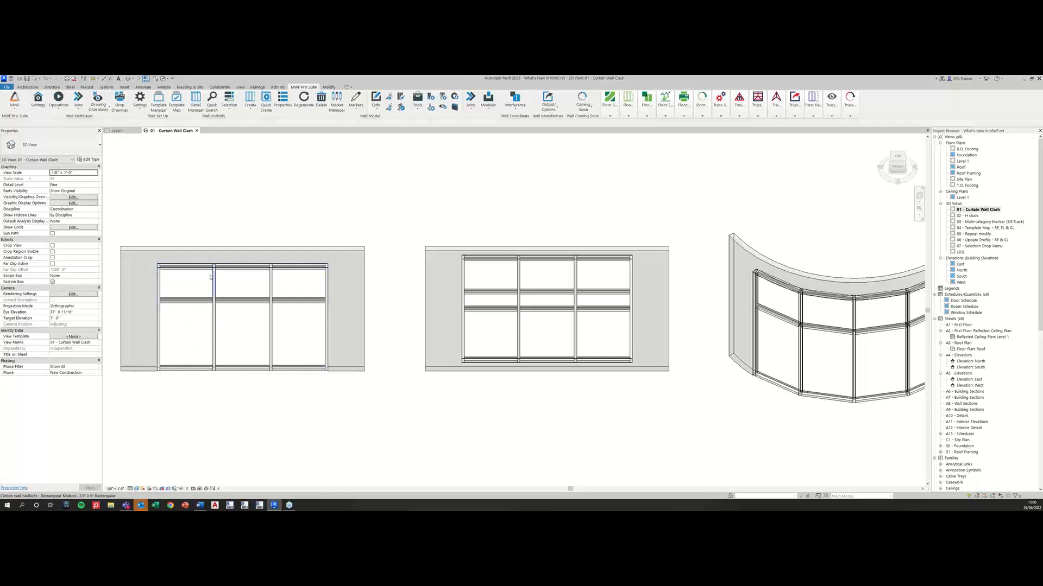
pyautogui.moveTo(269, 222); pyautogui.dragTo(236, 279)
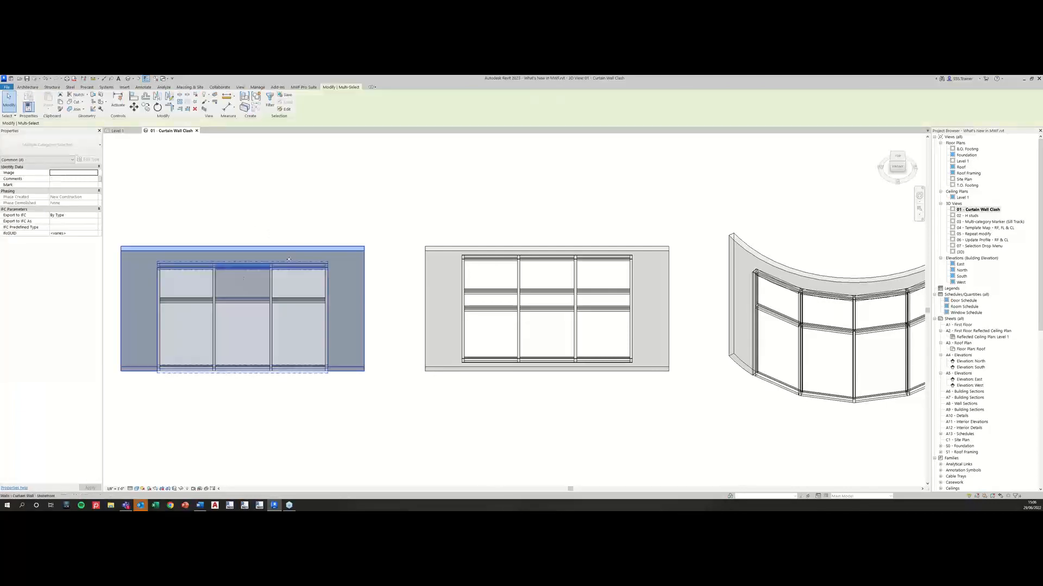
pyautogui.click(305, 211)
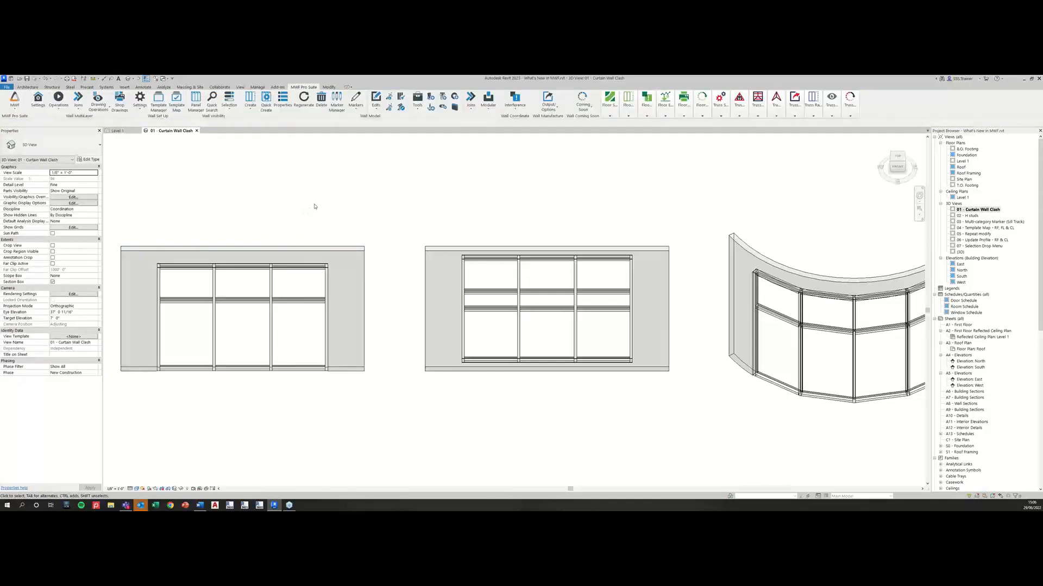
# - Review the type properties of the first wall's Storefront curtain wall, including its Automatically Embed option
pyautogui.click(220, 266)
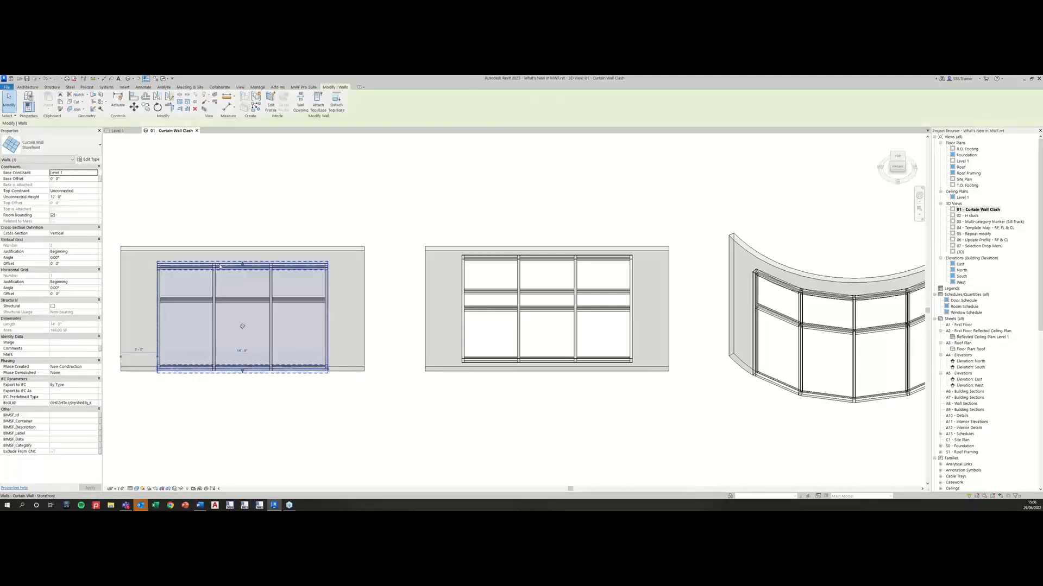
pyautogui.click(91, 159)
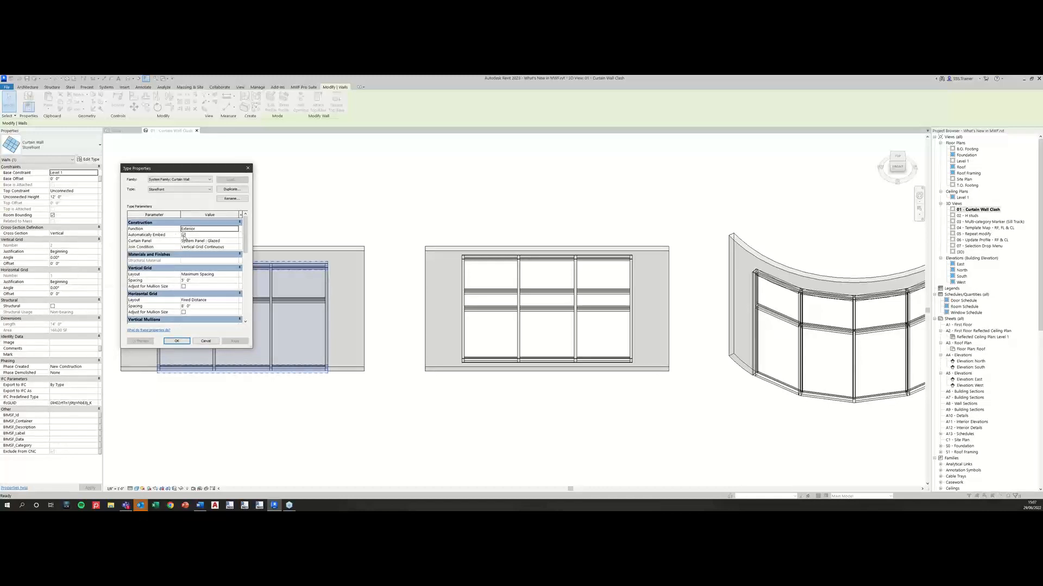
pyautogui.click(176, 341)
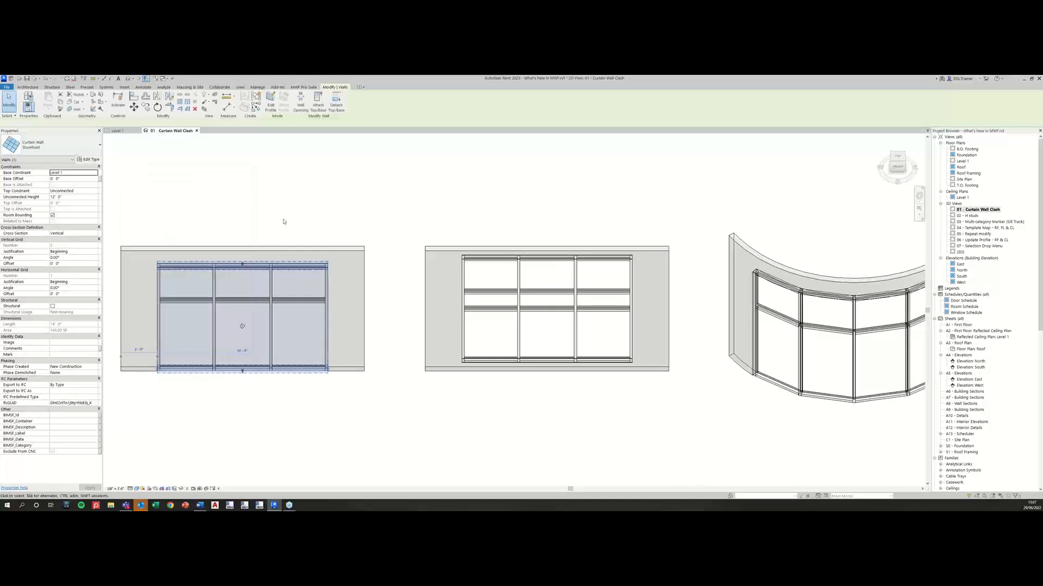
# - Select the first wall together with its embedded curtain wall and switch the MWF tools to the Wall Module
pyautogui.moveTo(280, 220); pyautogui.dragTo(262, 292)
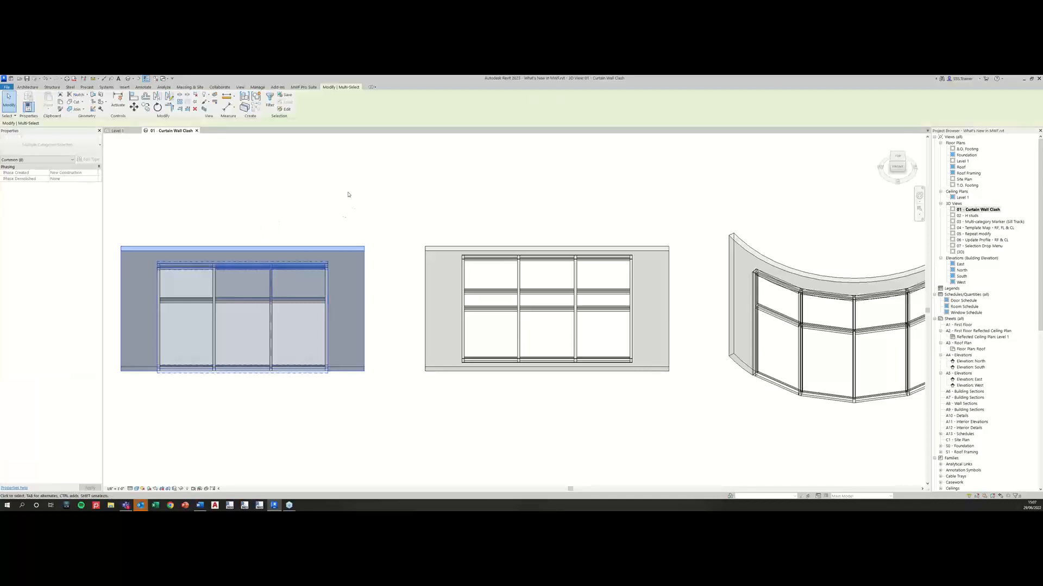
pyautogui.click(306, 88)
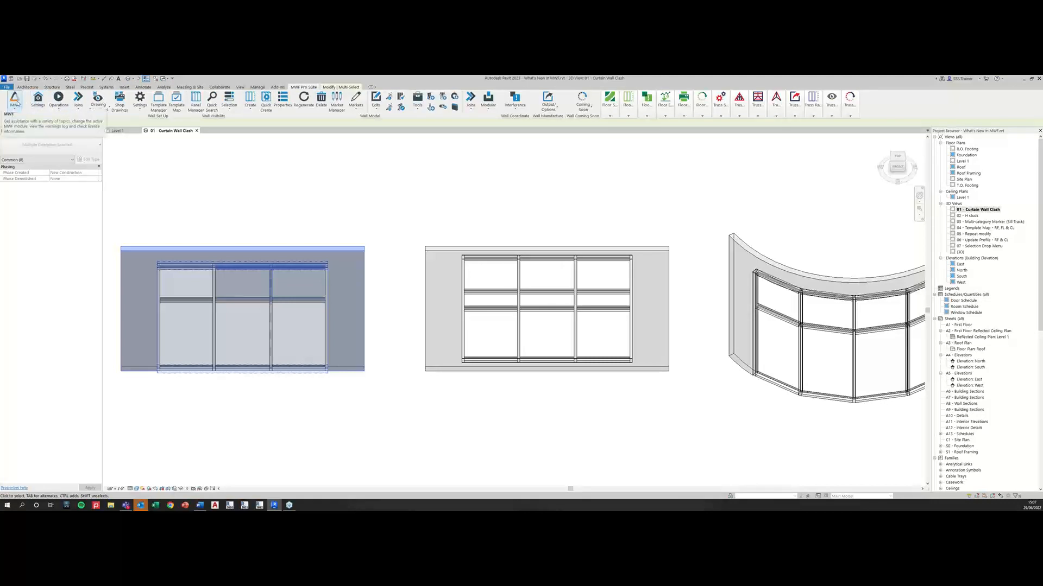
pyautogui.click(15, 100)
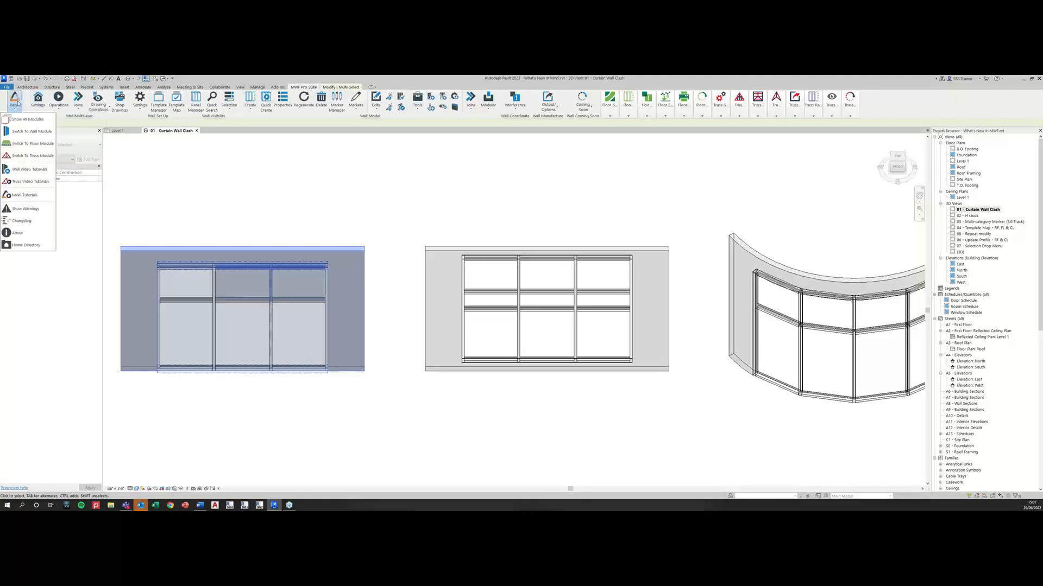
pyautogui.click(21, 133)
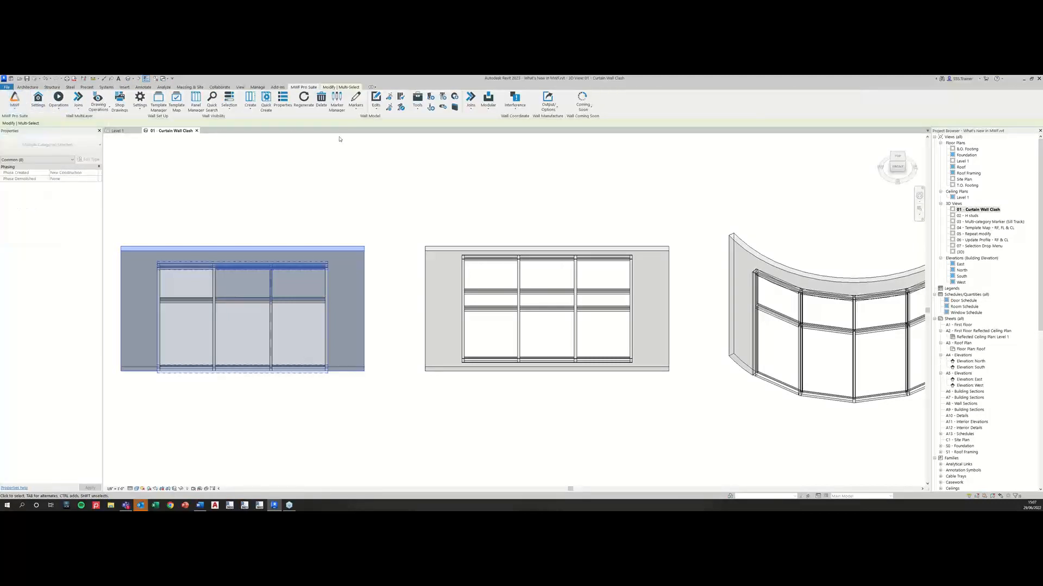
# - Run Clash Detection on the selected wall and curtain wall with the Avoid Walls option turned off
pyautogui.click(518, 112)
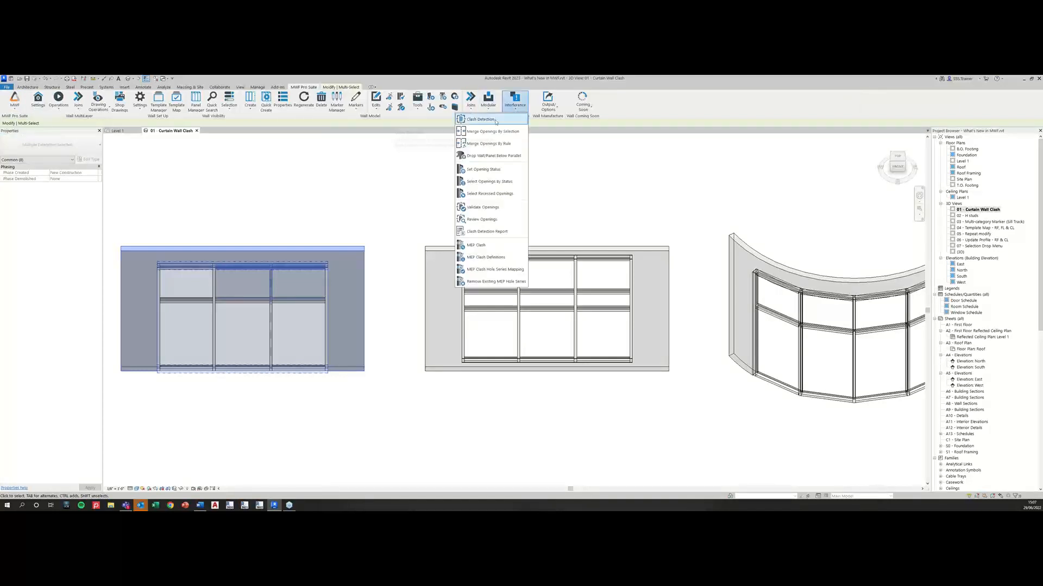
pyautogui.click(495, 120)
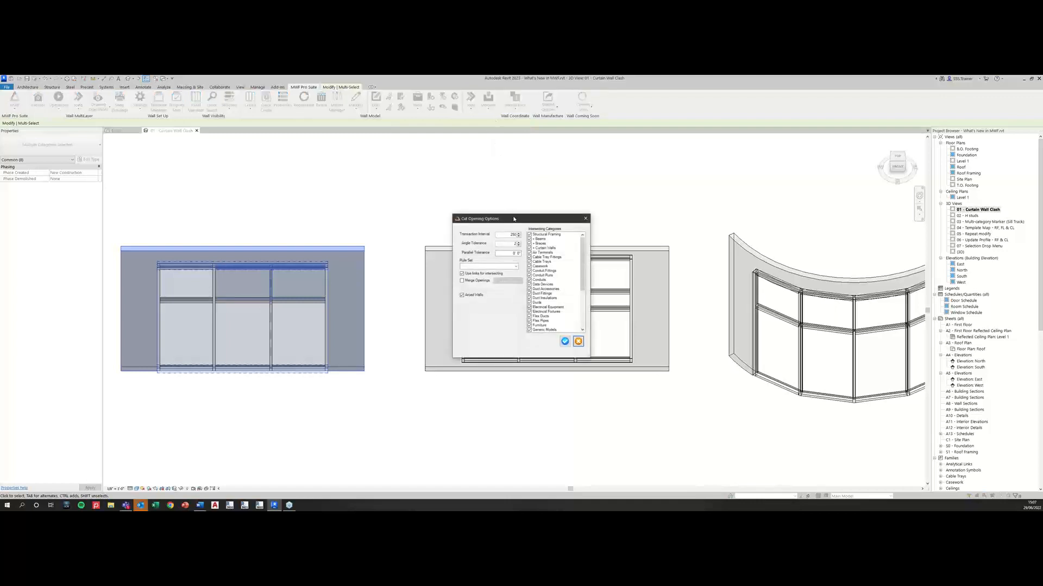
pyautogui.moveTo(514, 218); pyautogui.dragTo(394, 171)
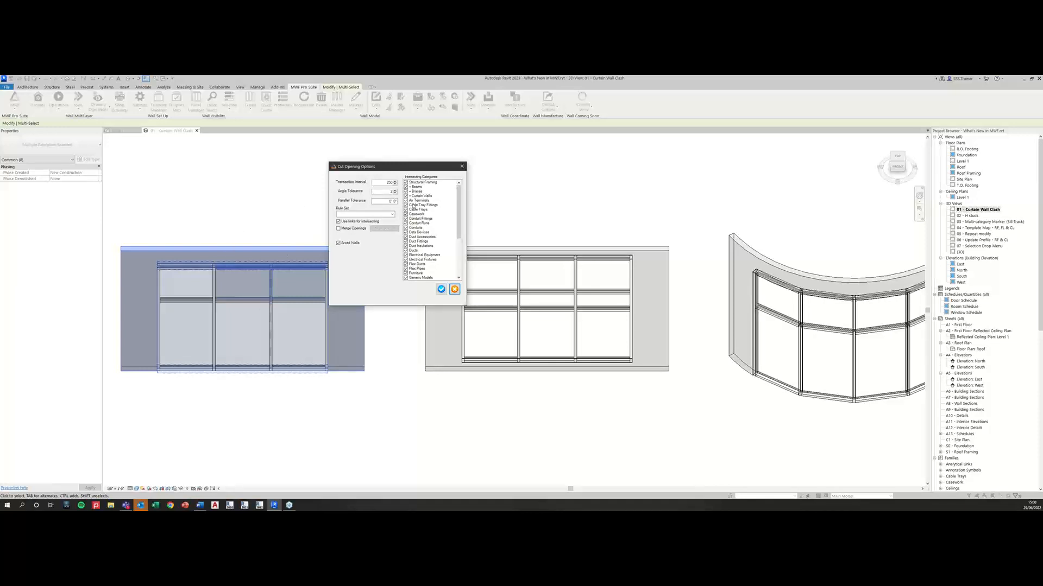
pyautogui.click(337, 244)
pyautogui.click(441, 289)
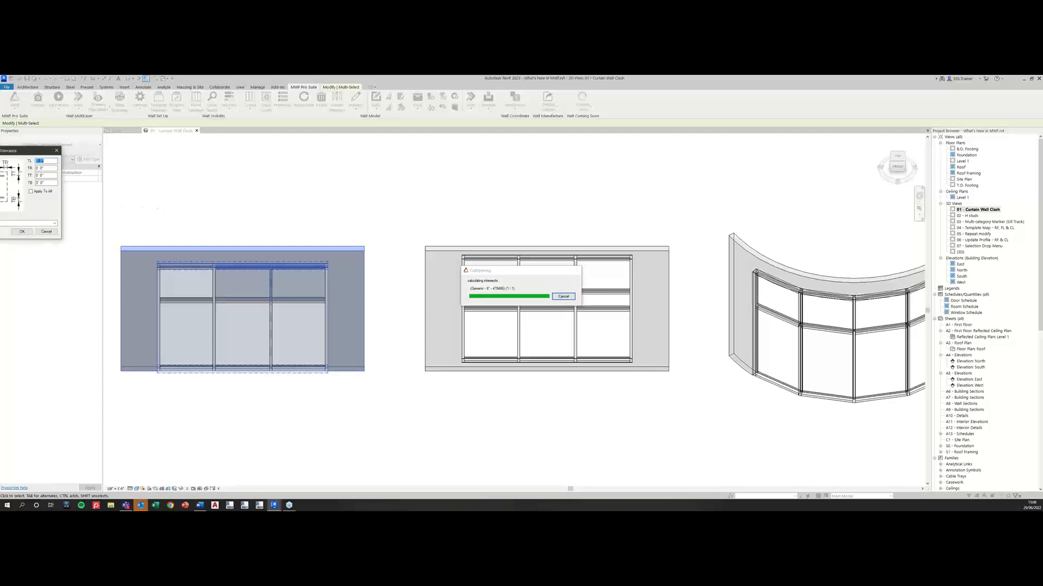
# - Set all four cut opening tolerances (TL, TR, TT, TB) to 0' 2" and apply them to all openings
pyautogui.moveTo(4, 150); pyautogui.dragTo(161, 150)
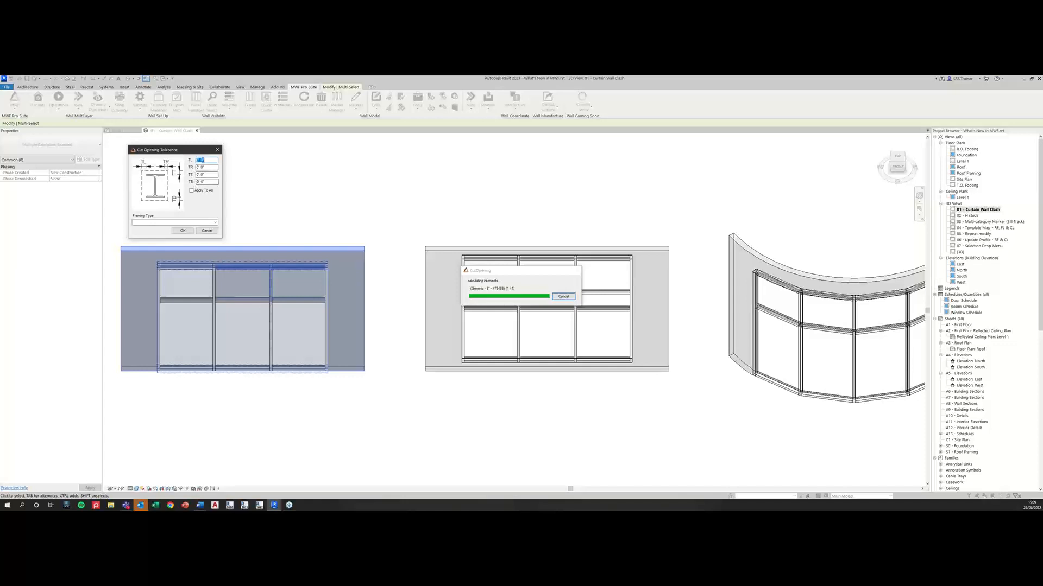
pyautogui.click(218, 160)
pyautogui.press('Return')
pyautogui.hotkey('ctrl', 'c')
pyautogui.press('Tab')
pyautogui.hotkey('ctrl', 'v')
pyautogui.press('Tab')
pyautogui.hotkey('ctrl', 'v')
pyautogui.press('Tab')
pyautogui.hotkey('ctrl', 'v')
pyautogui.click(192, 191)
# - Choose the framing type LGS Default non-bearing and create the opening around the first curtain wall
pyautogui.click(215, 223)
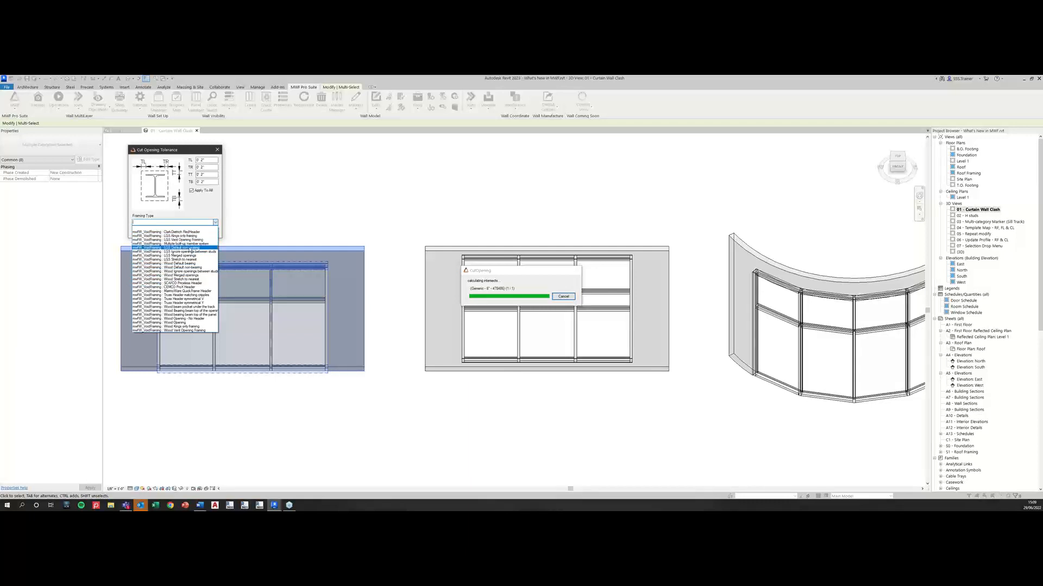
pyautogui.click(190, 248)
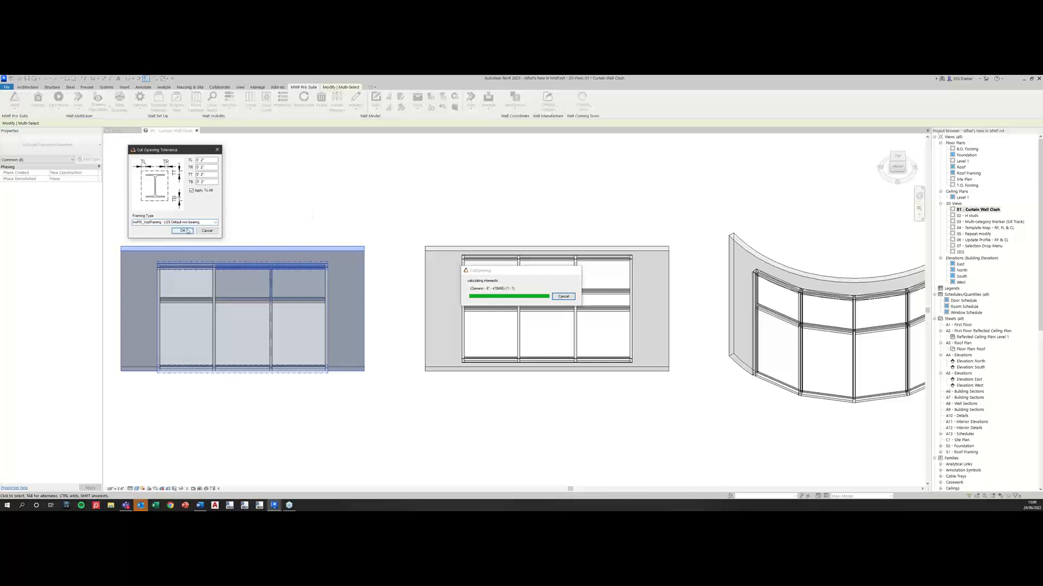
pyautogui.click(344, 195)
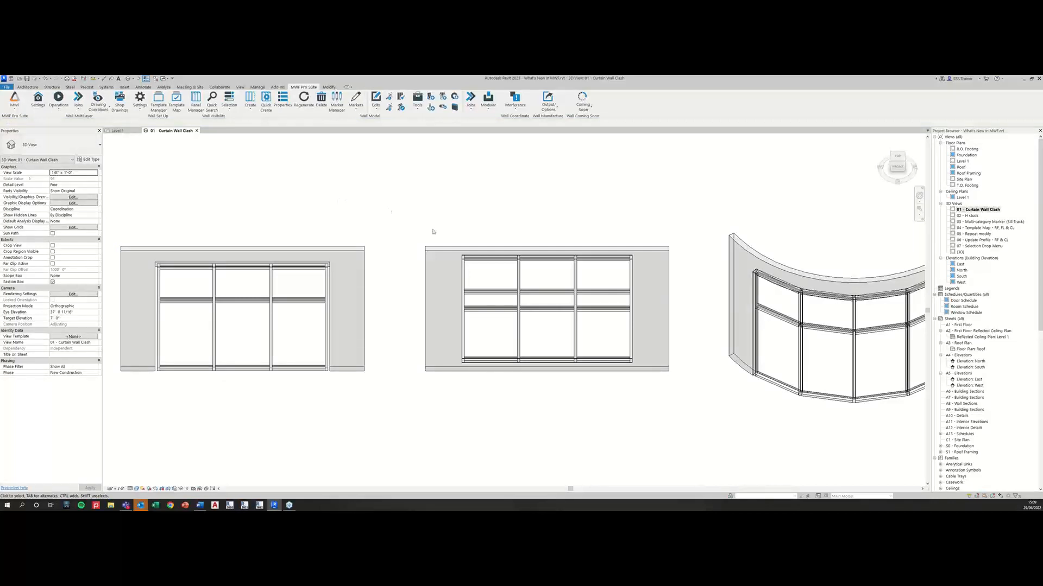
# - Filter the first wall's selection to only Rectangular Straight Wall Opening and inspect the new opening's dimensions
pyautogui.click(306, 290)
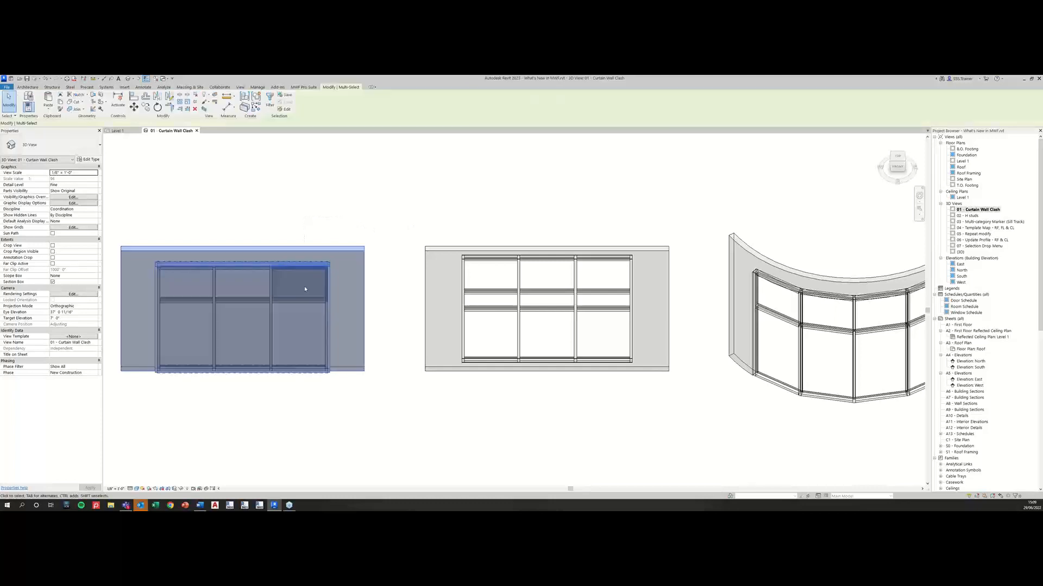
pyautogui.click(269, 103)
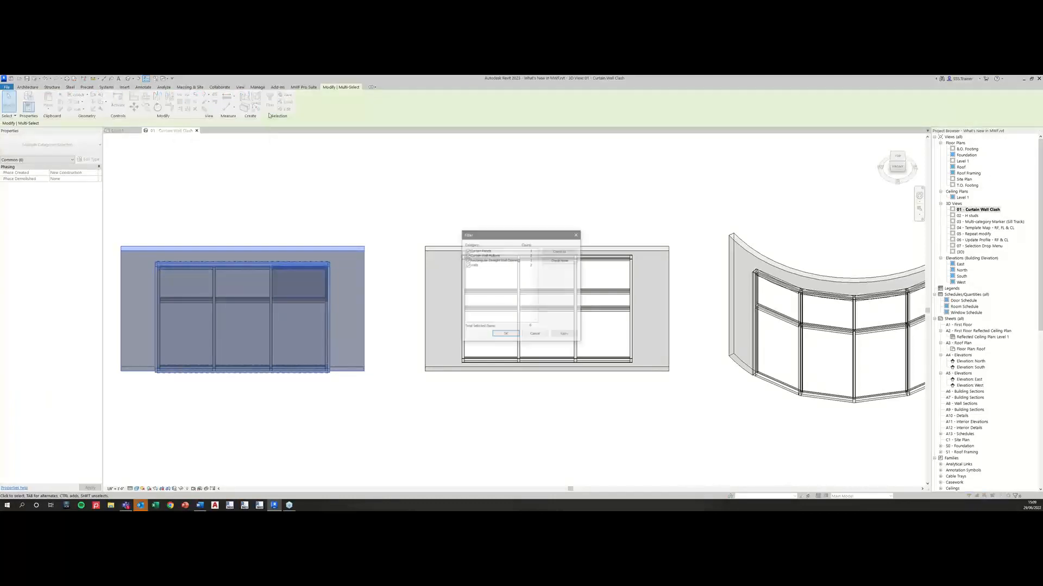
pyautogui.moveTo(494, 237); pyautogui.dragTo(344, 167)
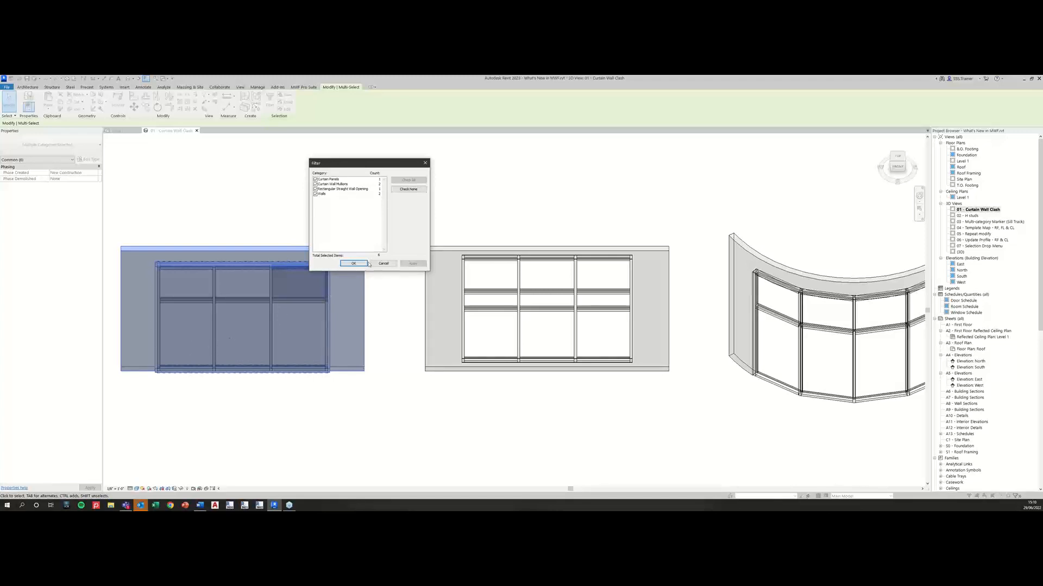
pyautogui.click(413, 189)
pyautogui.click(315, 189)
pyautogui.click(353, 263)
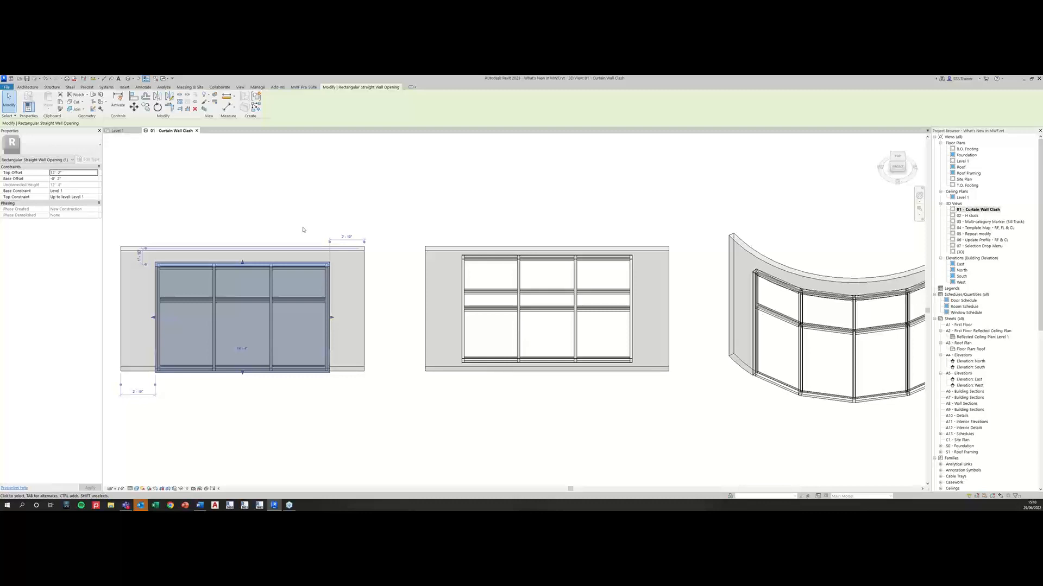
pyautogui.click(336, 214)
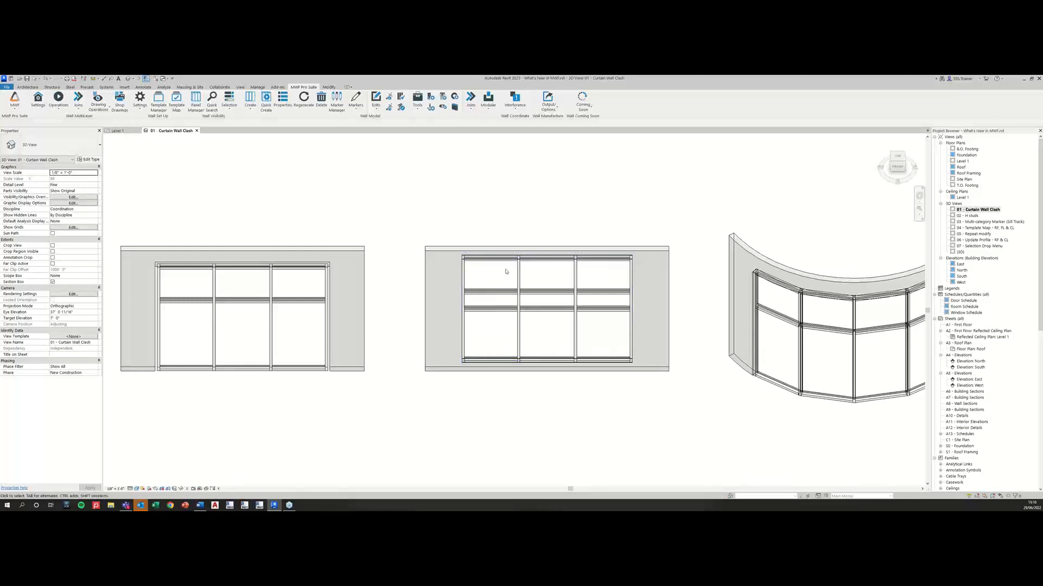
pyautogui.click(491, 289)
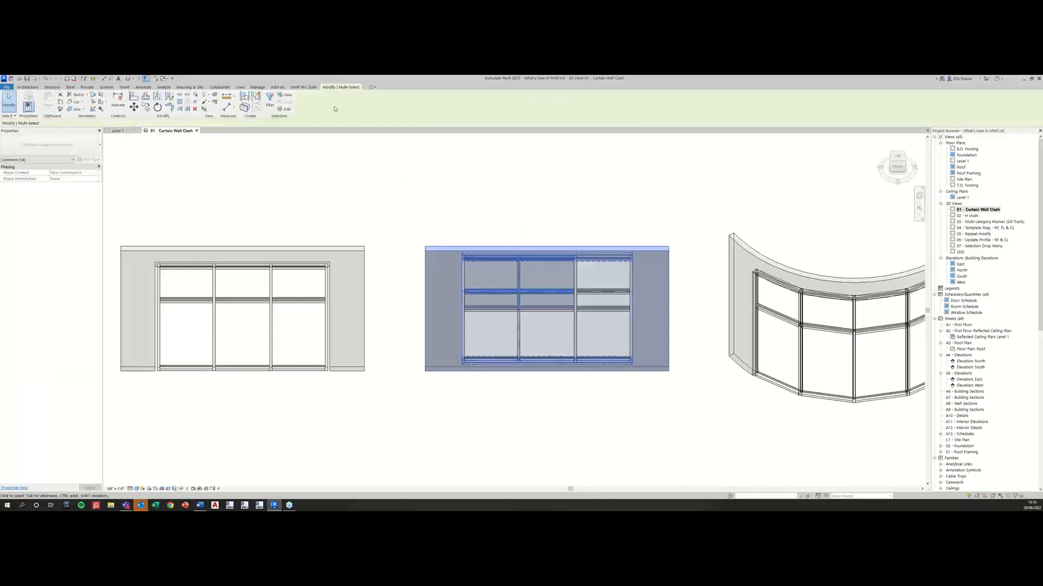
pyautogui.click(270, 99)
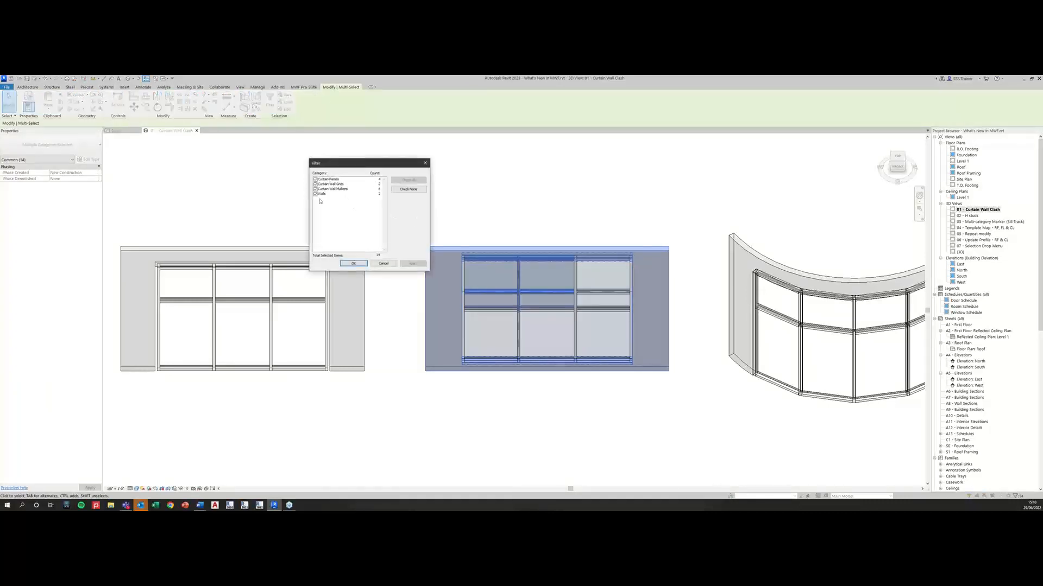
pyautogui.click(384, 263)
# - Run Clash Detection on the second straight wall and its curtain wall, creating an LGS Default non-bearing opening with 0' 2" tolerances on all sides
pyautogui.moveTo(508, 228); pyautogui.dragTo(489, 209)
pyautogui.click(459, 263)
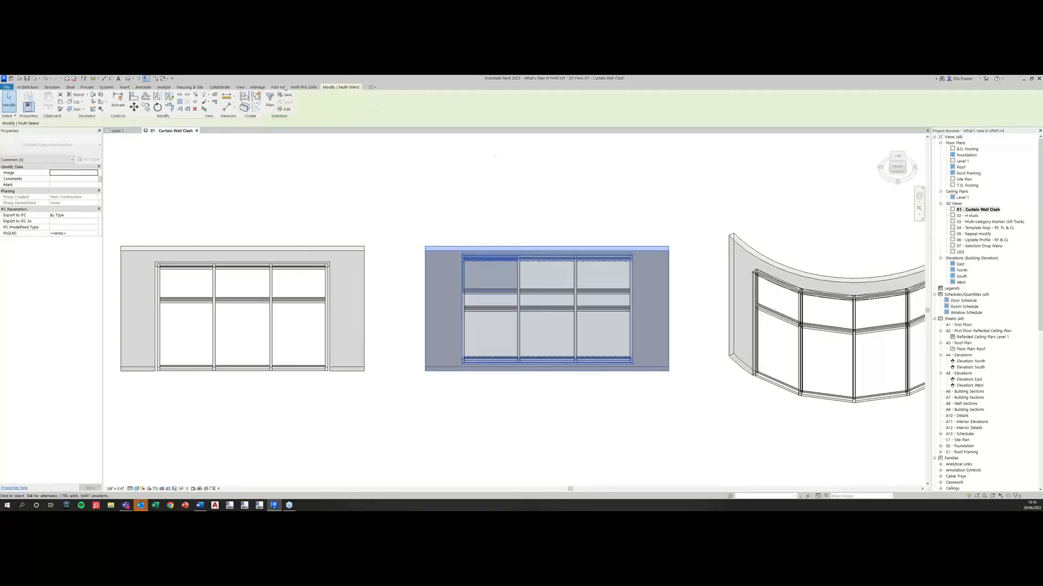
pyautogui.click(303, 87)
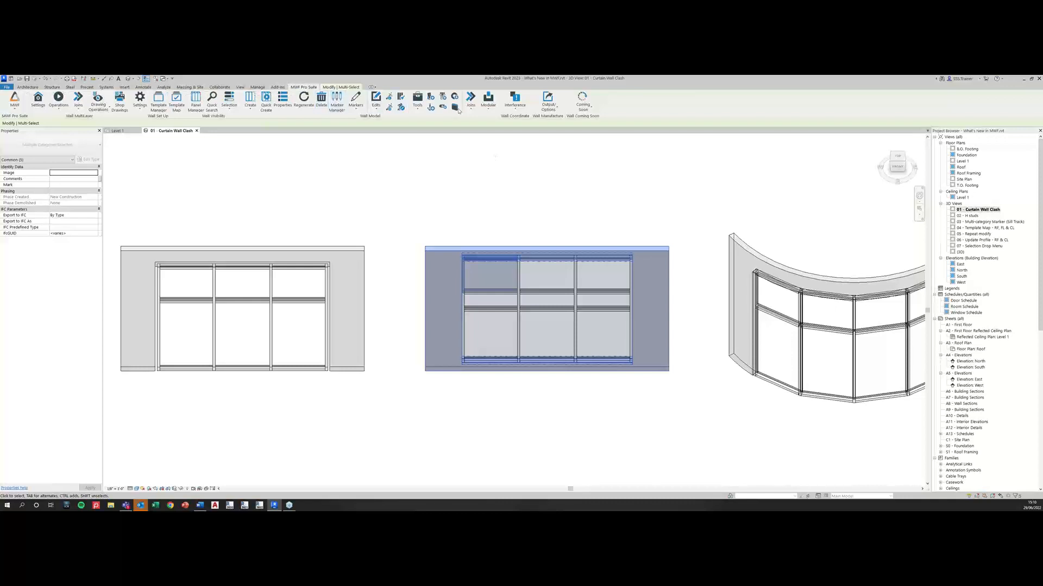
pyautogui.click(517, 112)
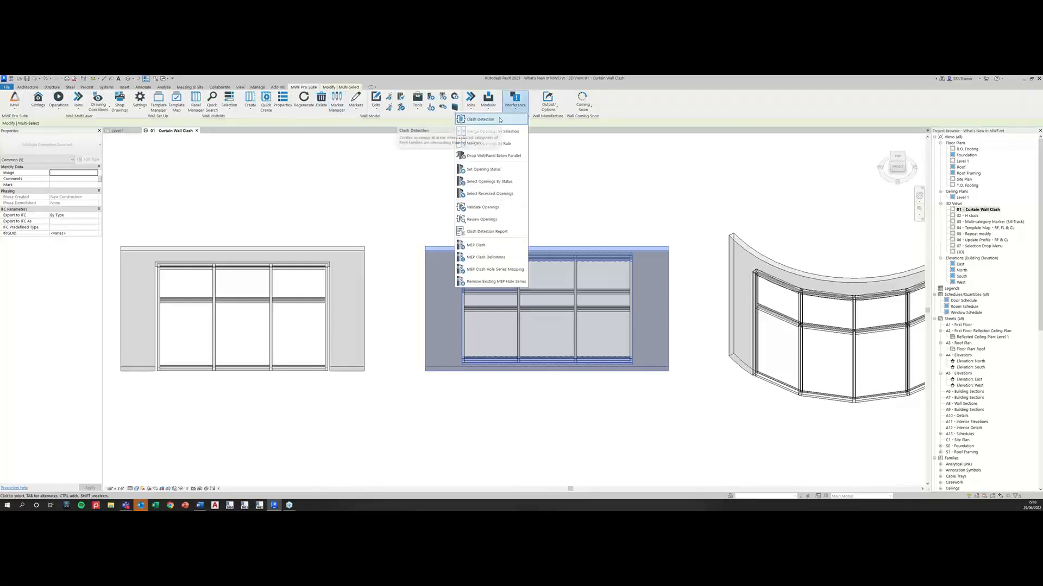
pyautogui.click(480, 119)
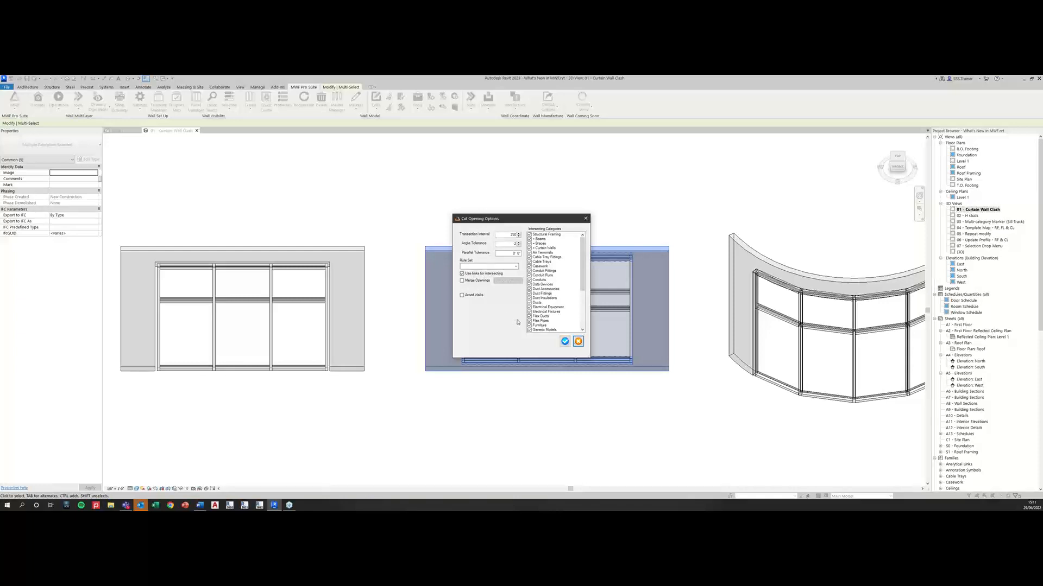
pyautogui.click(564, 341)
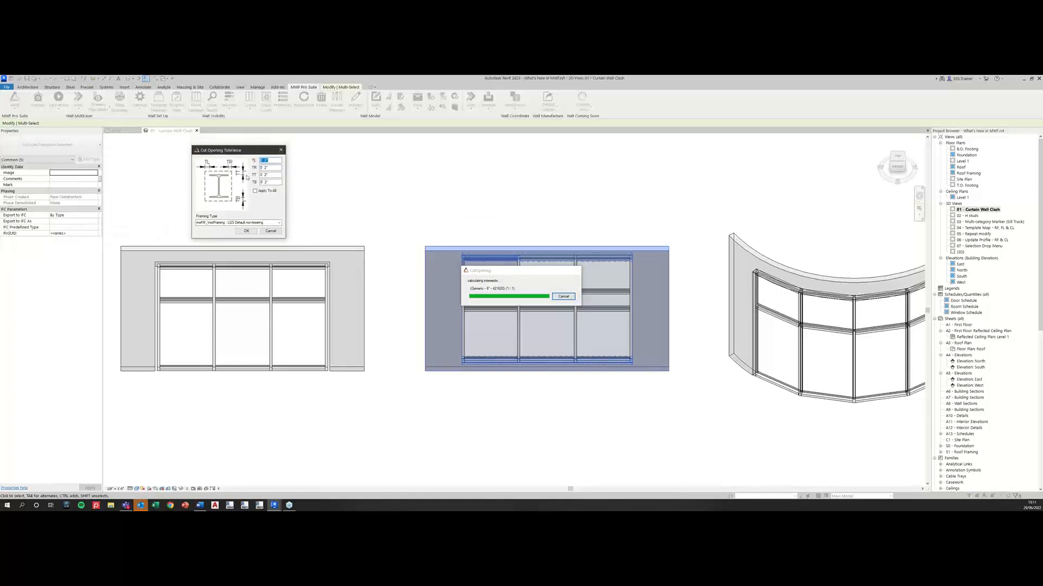
pyautogui.click(252, 233)
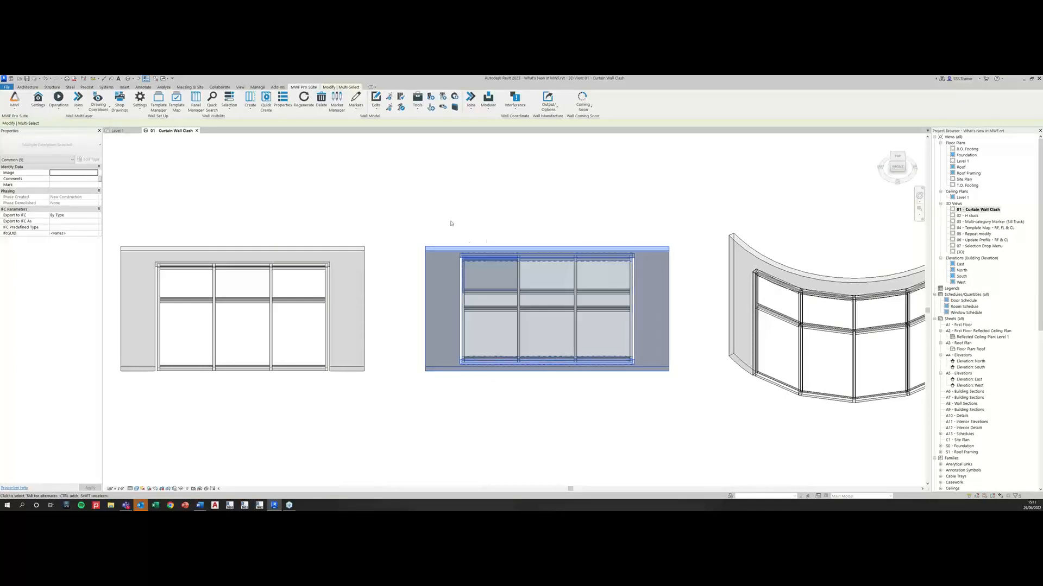
# - Select the second wall with its curtain wall and check the selection's filter categories for the new rectangular opening
pyautogui.keyDown('ctrl'); pyautogui.click(457, 257); pyautogui.keyUp('ctrl')
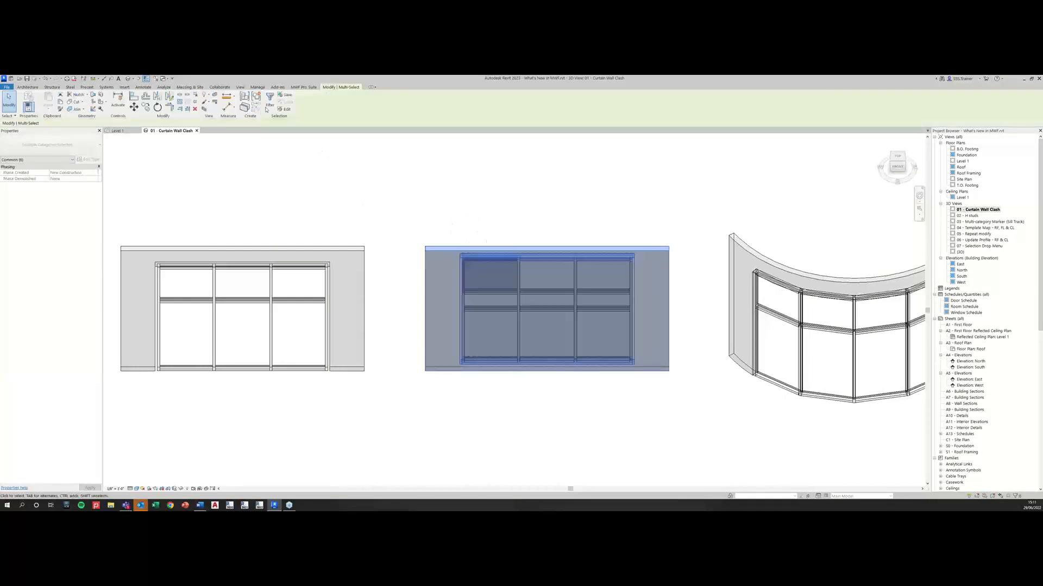
pyautogui.click(266, 109)
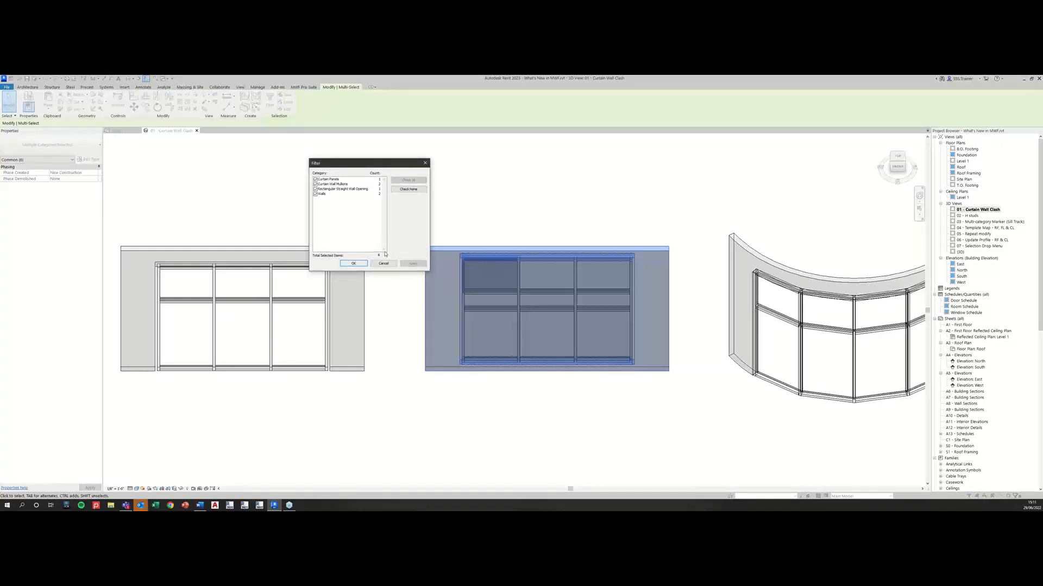
pyautogui.click(352, 264)
pyautogui.click(457, 225)
# - Select both straight walls with their curtain walls and create MWF framing panels on them
pyautogui.moveTo(426, 223); pyautogui.dragTo(324, 242)
pyautogui.click(303, 87)
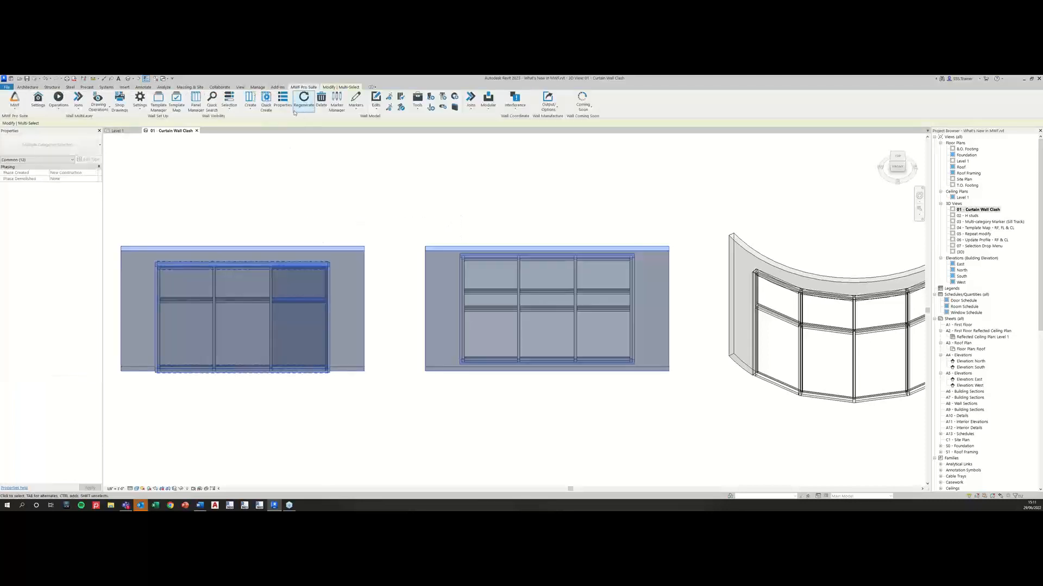
pyautogui.click(250, 101)
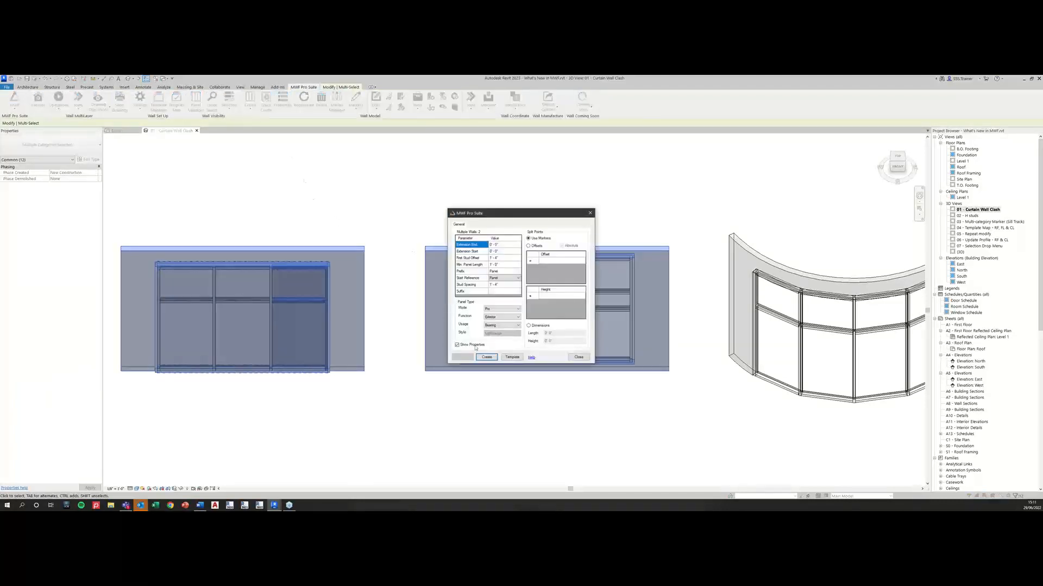
pyautogui.click(487, 360)
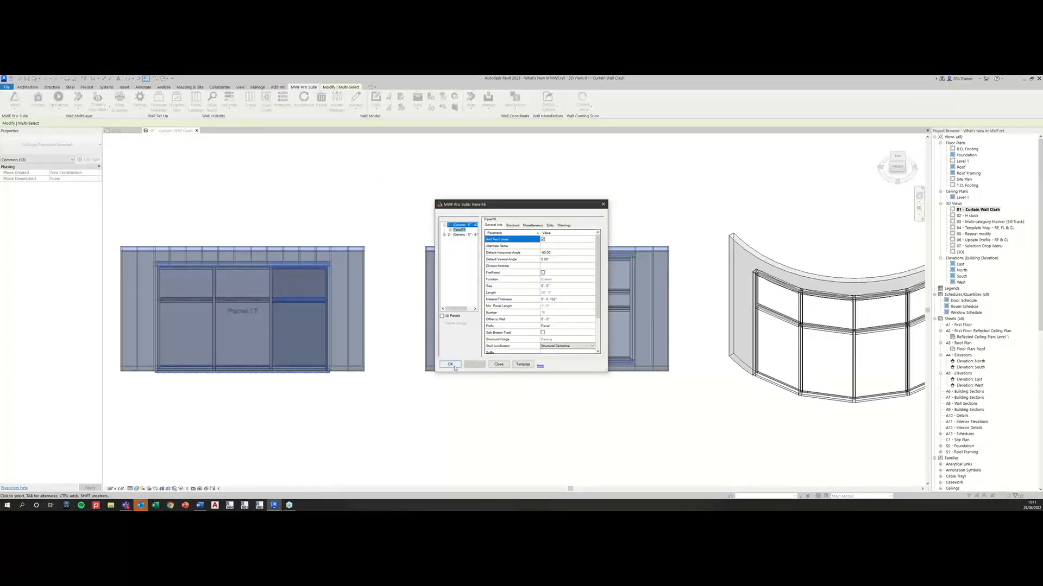
# - Apply the Light Gauge template in the panel properties and generate the framing for both walls
pyautogui.click(523, 365)
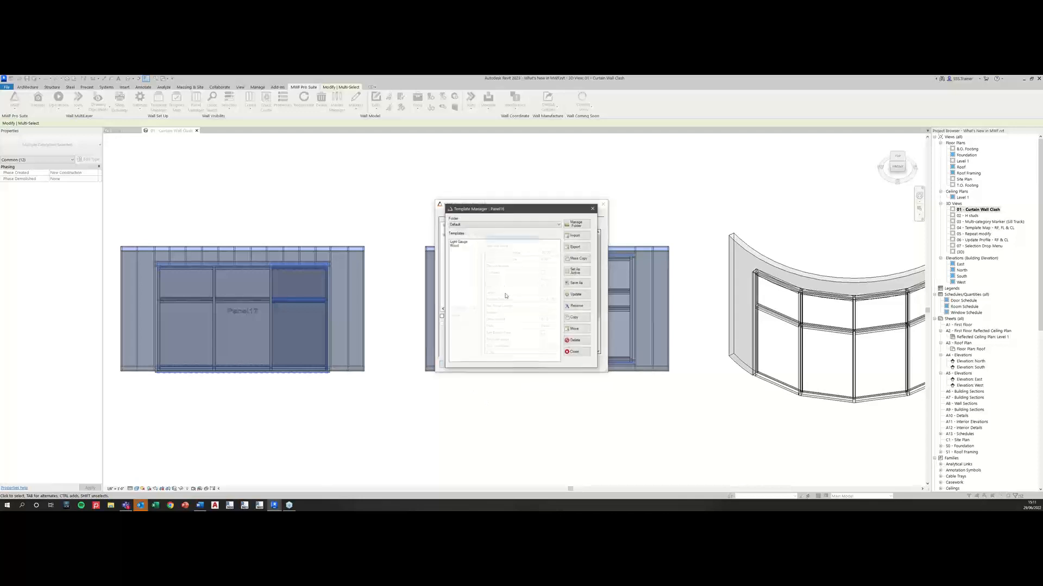
pyautogui.click(510, 243)
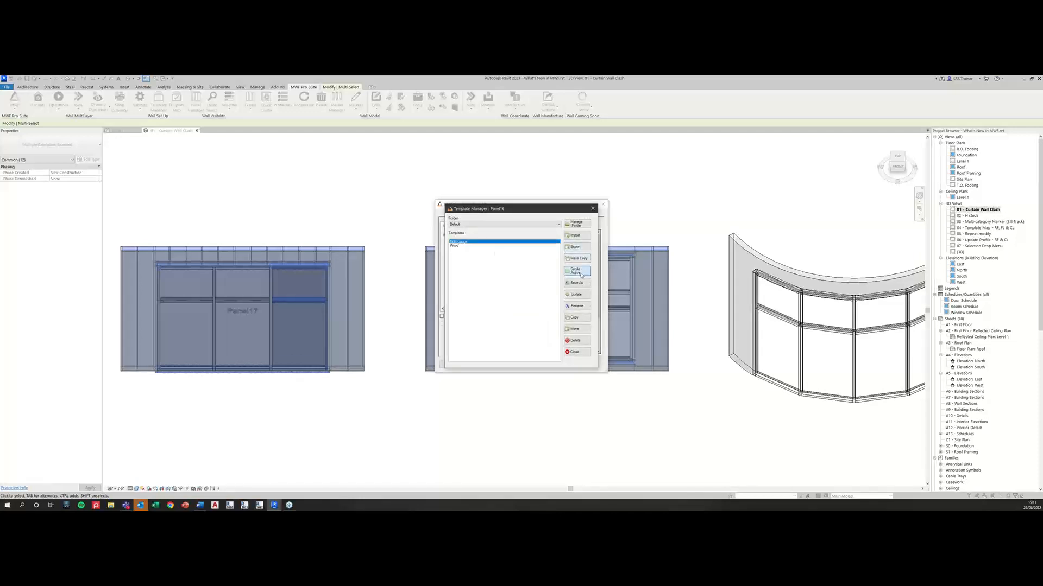
pyautogui.click(573, 352)
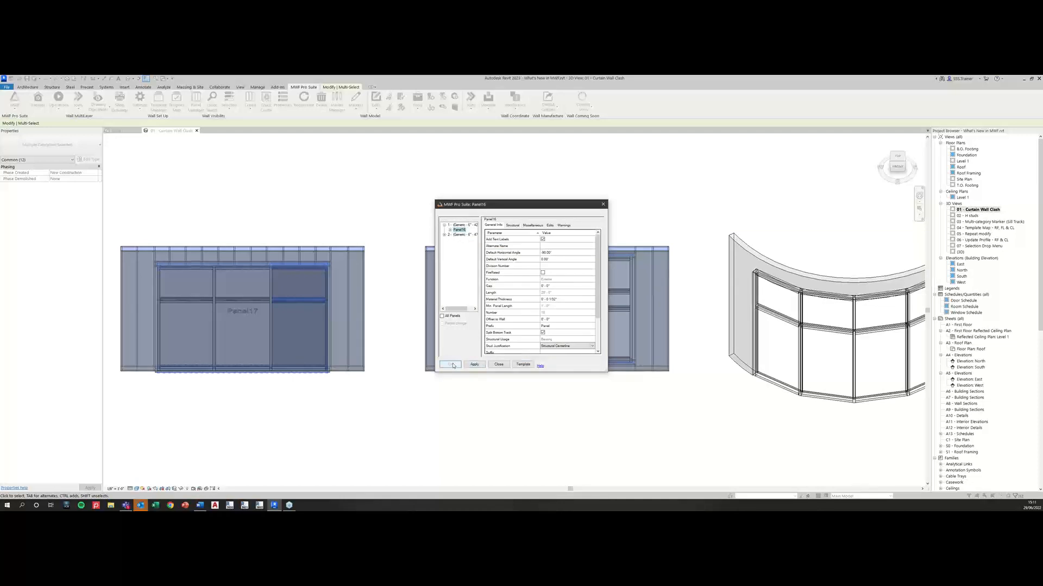
pyautogui.click(453, 366)
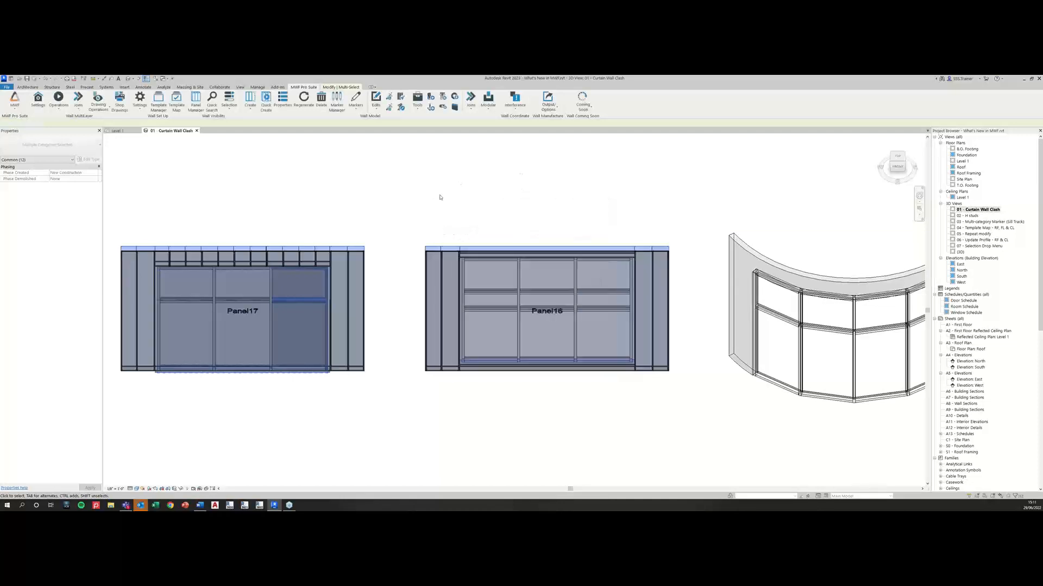
# - Inspect the framing around both curtain wall openings, including the bottom tracks and the jamb stud of Panel17
pyautogui.click(440, 197)
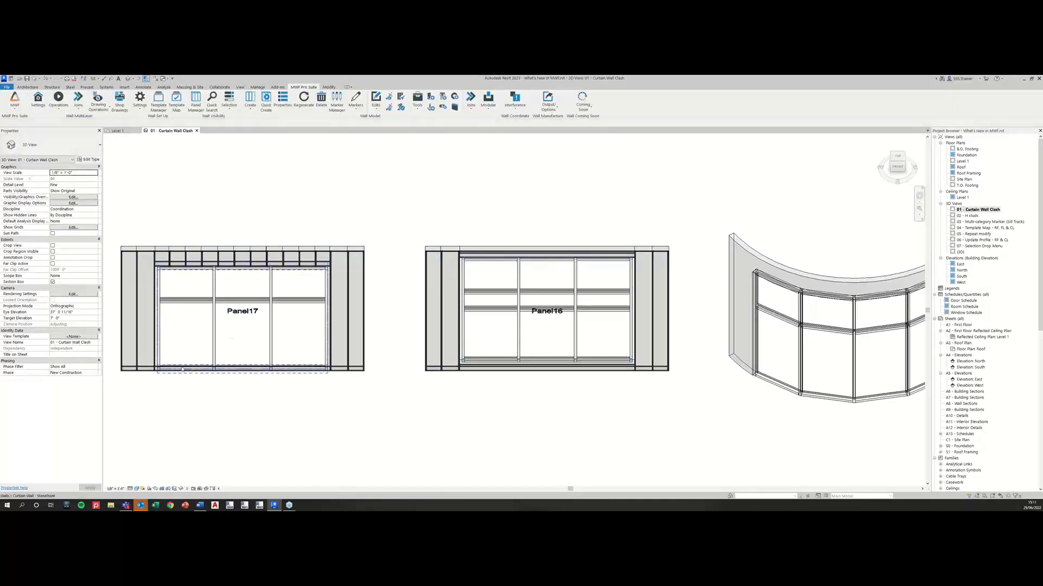
pyautogui.scroll(2, 221, 370)
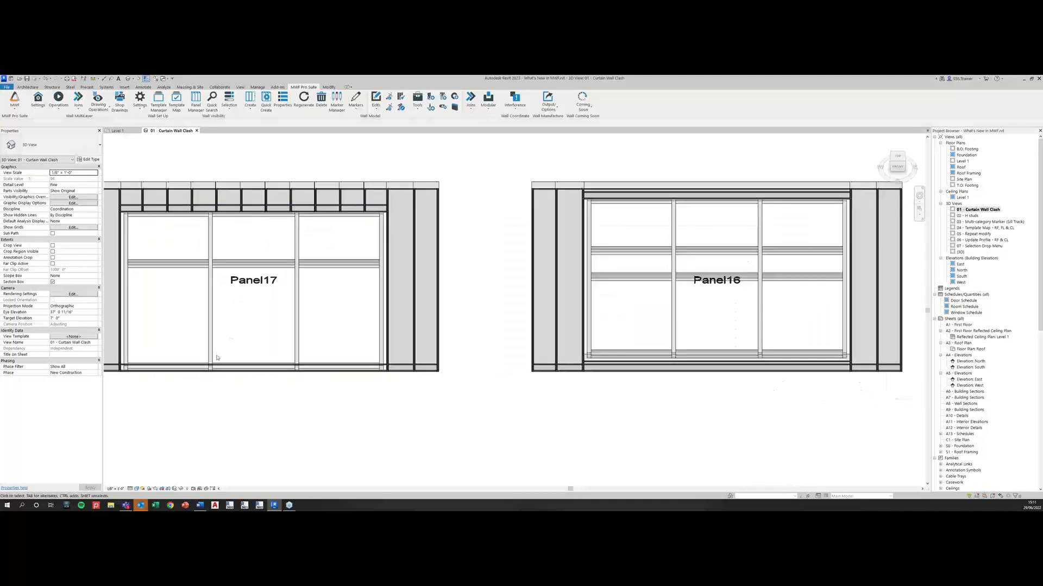
pyautogui.moveTo(216, 358); pyautogui.dragTo(301, 348, button='middle')
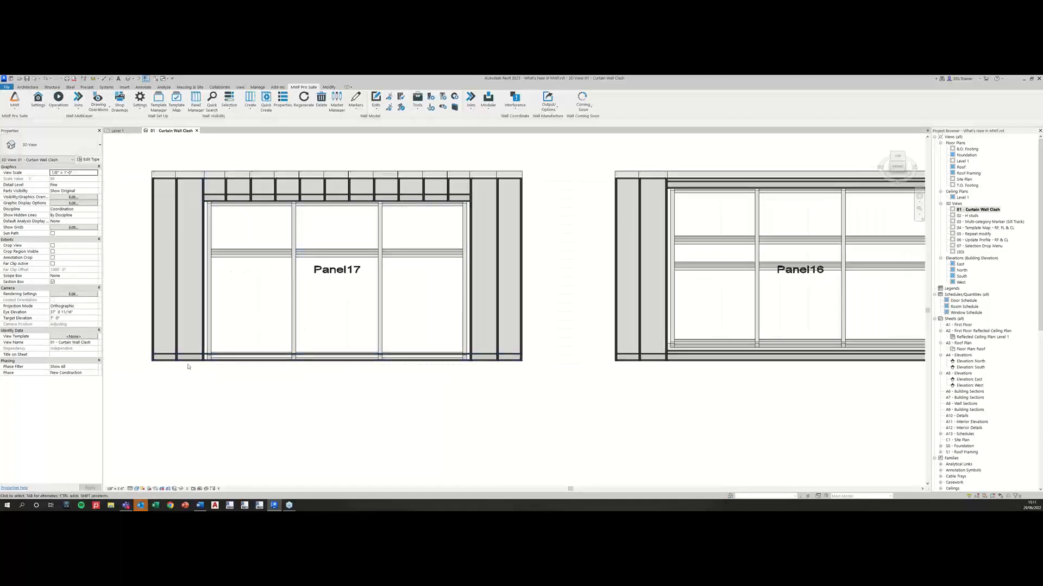
pyautogui.moveTo(429, 284); pyautogui.dragTo(267, 273, button='middle')
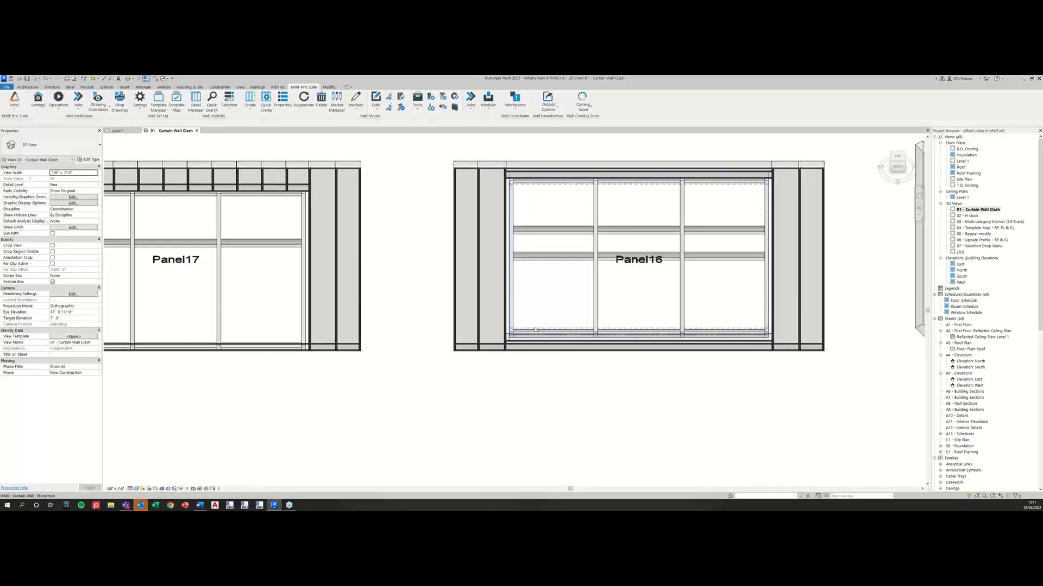
pyautogui.scroll(-3, 535, 329)
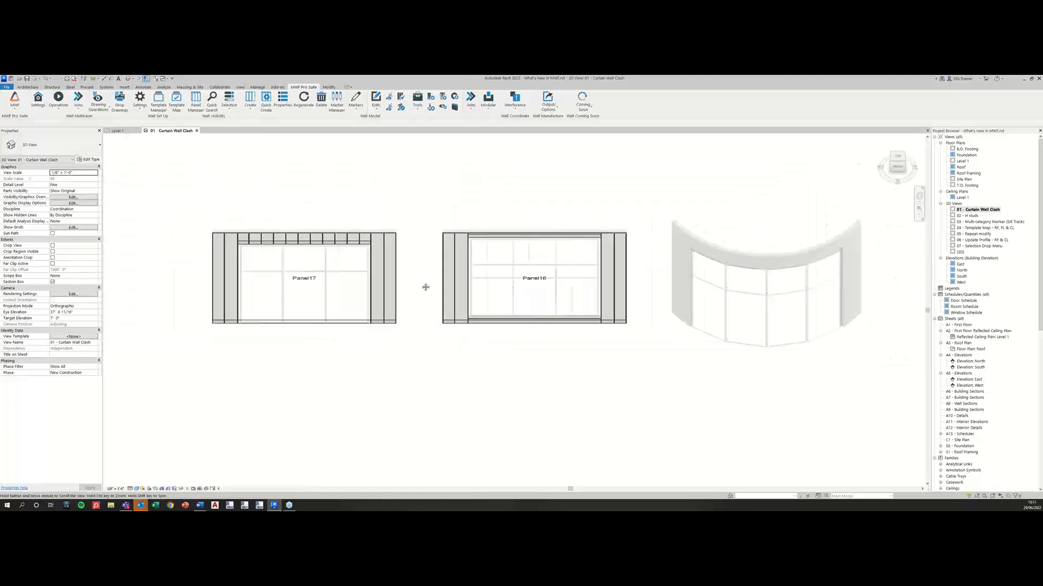
pyautogui.moveTo(467, 296); pyautogui.dragTo(353, 296, button='middle')
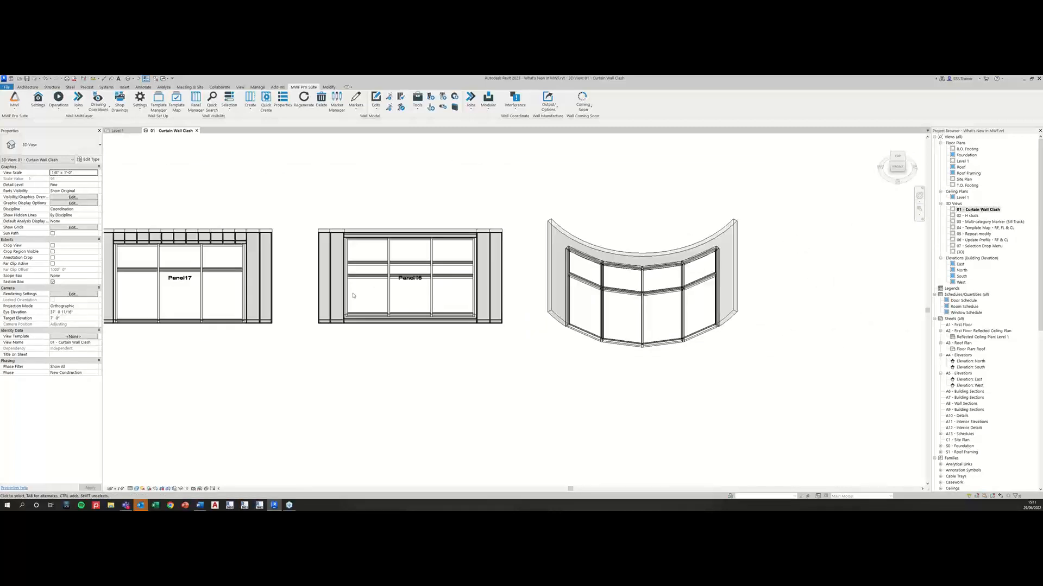
pyautogui.click(248, 242)
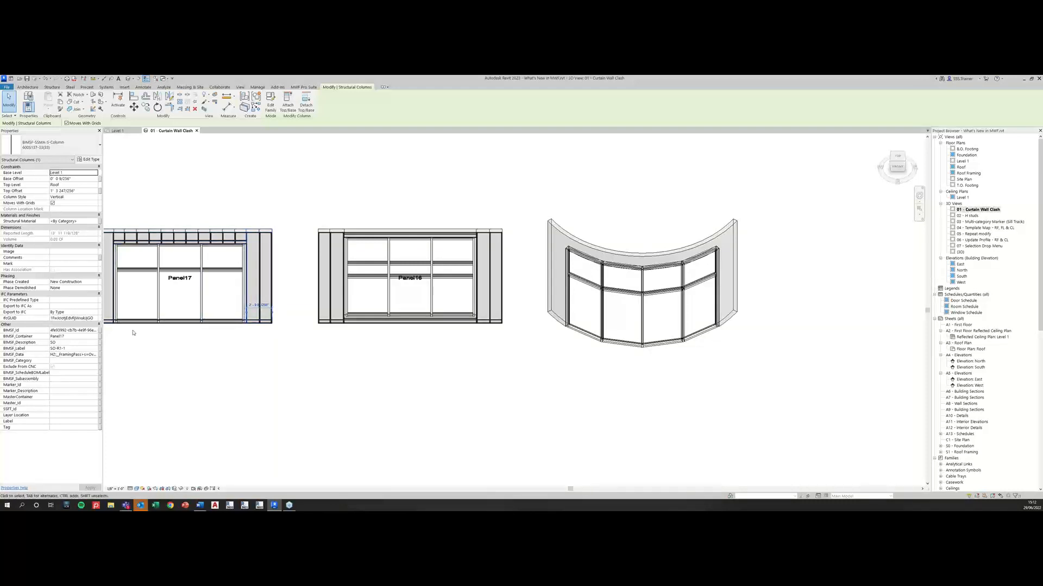
pyautogui.press('Escape')
# - Turn on Split Bottom Track in Panel17's properties and update its framing at the curtain wall opening
pyautogui.click(248, 278)
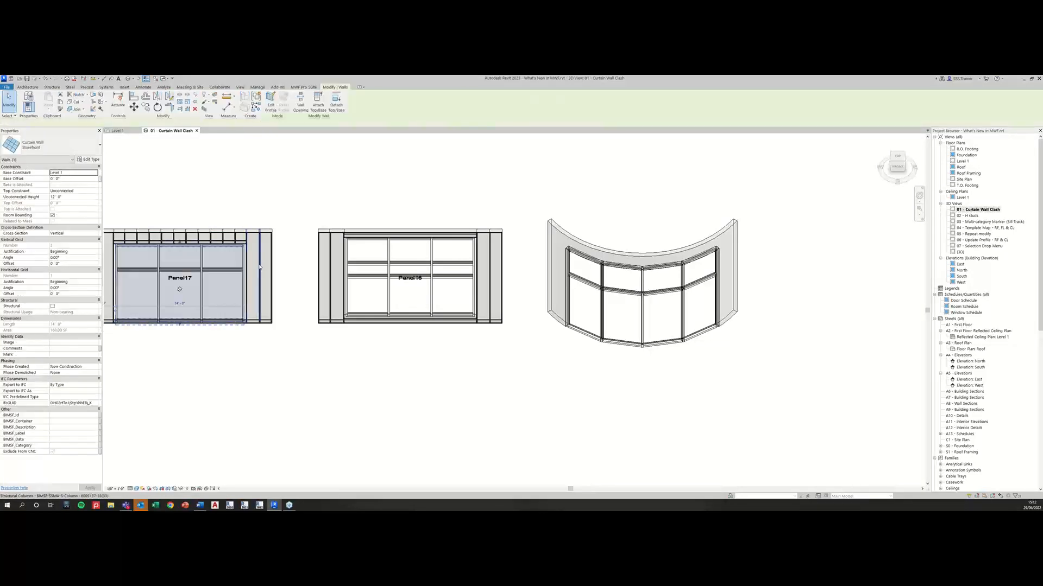
pyautogui.click(303, 87)
pyautogui.click(282, 101)
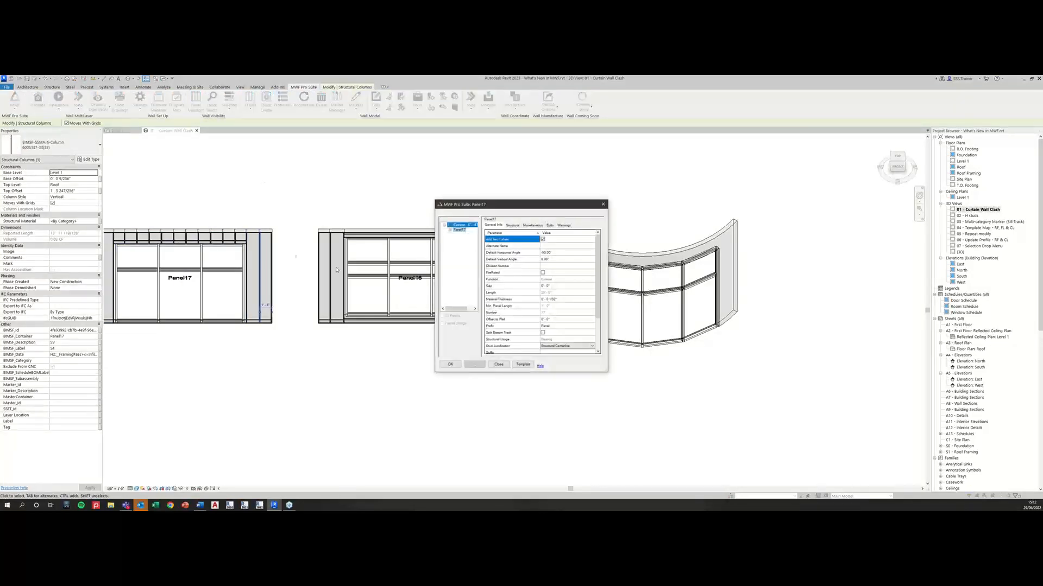
pyautogui.click(543, 333)
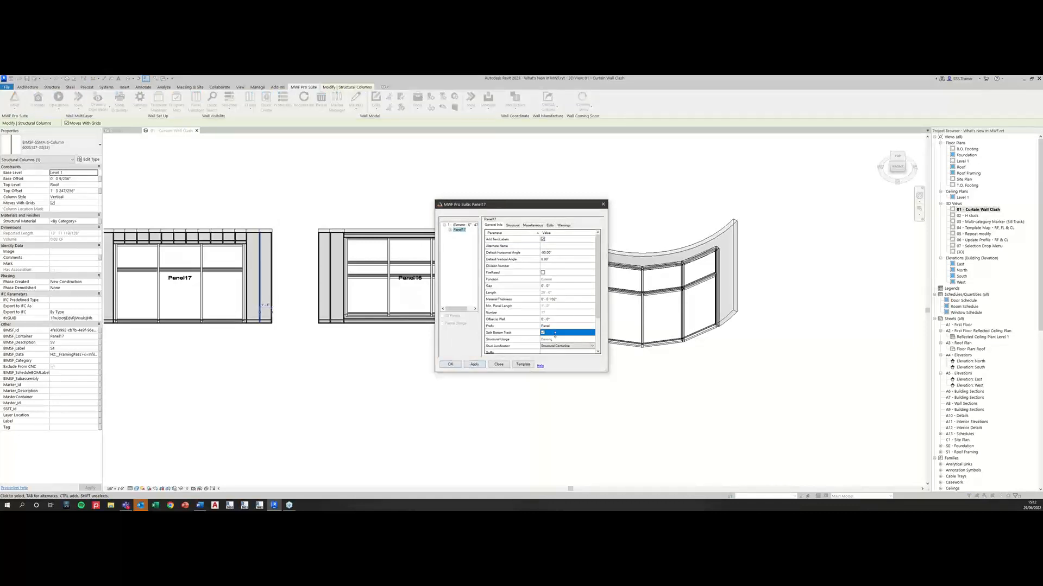
pyautogui.click(450, 364)
pyautogui.moveTo(246, 316); pyautogui.dragTo(392, 285, button='middle')
pyautogui.scroll(1, 235, 276)
pyautogui.scroll(2, 235, 278)
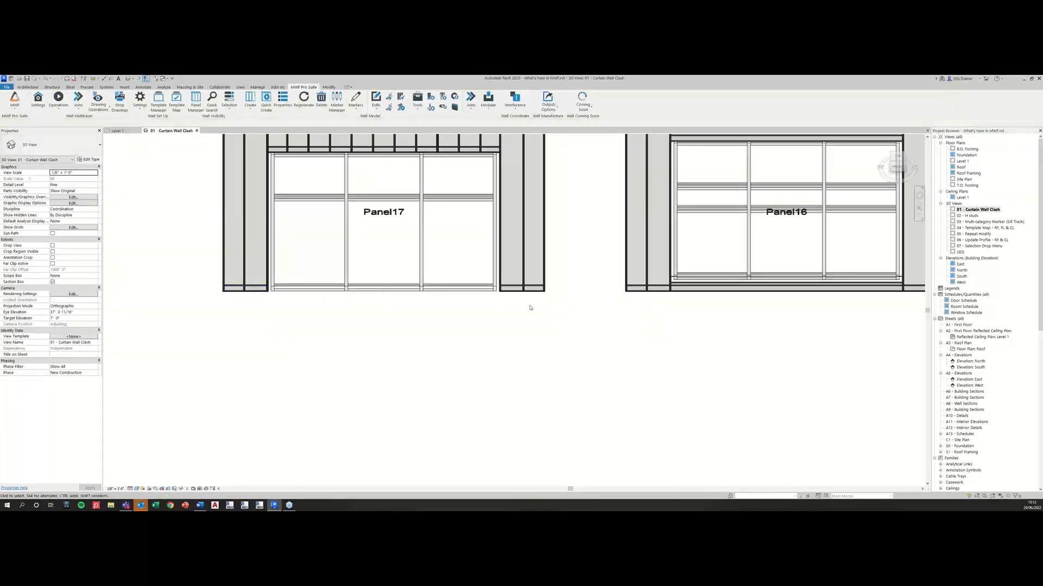
# - Select the curved wall together with its curtain wall and start Clash Detection on them
pyautogui.scroll(-4, 429, 302)
pyautogui.keyDown('shift'); pyautogui.moveTo(465, 303); pyautogui.dragTo(394, 326, button='middle'); pyautogui.keyUp('shift')
pyautogui.keyDown('shift'); pyautogui.moveTo(459, 228); pyautogui.dragTo(461, 239, button='middle'); pyautogui.keyUp('shift')
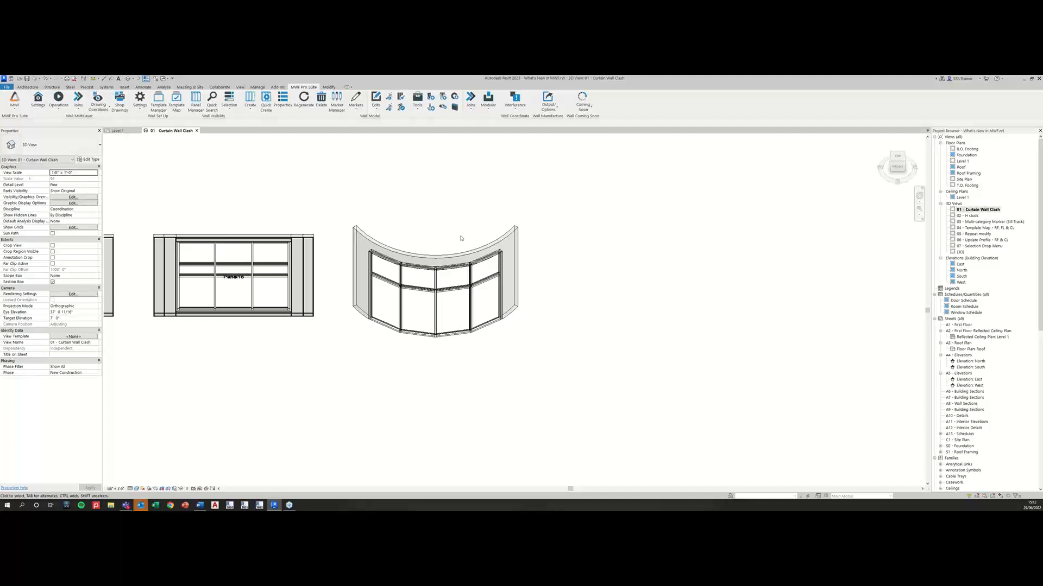
pyautogui.scroll(3, 412, 221)
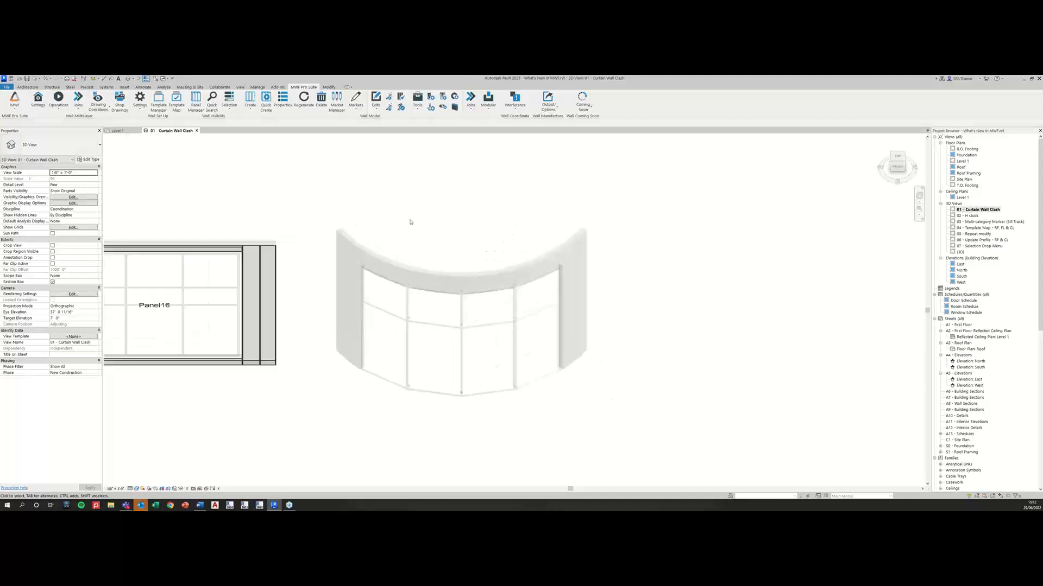
pyautogui.click(477, 228)
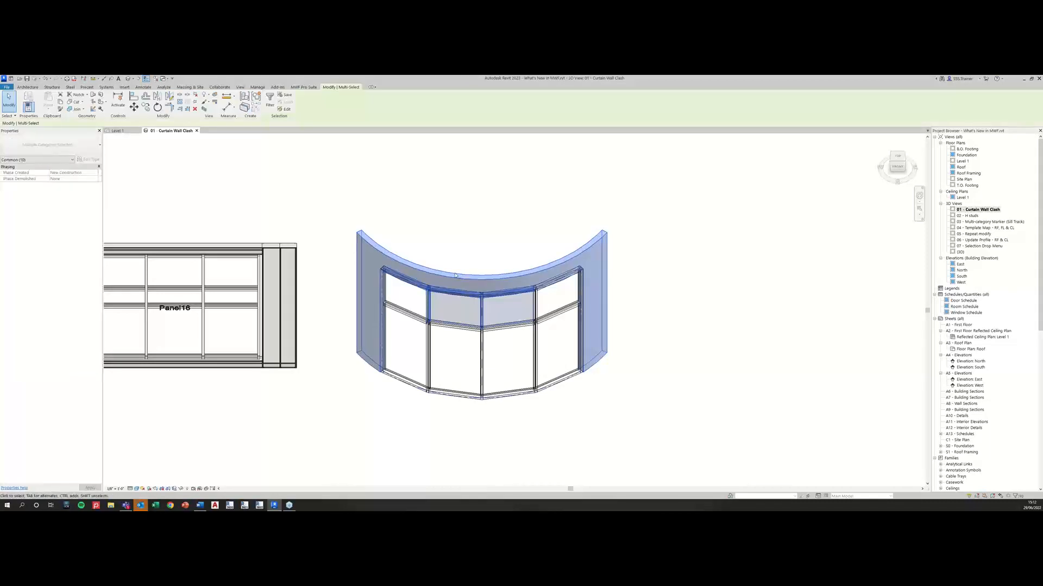
pyautogui.click(303, 87)
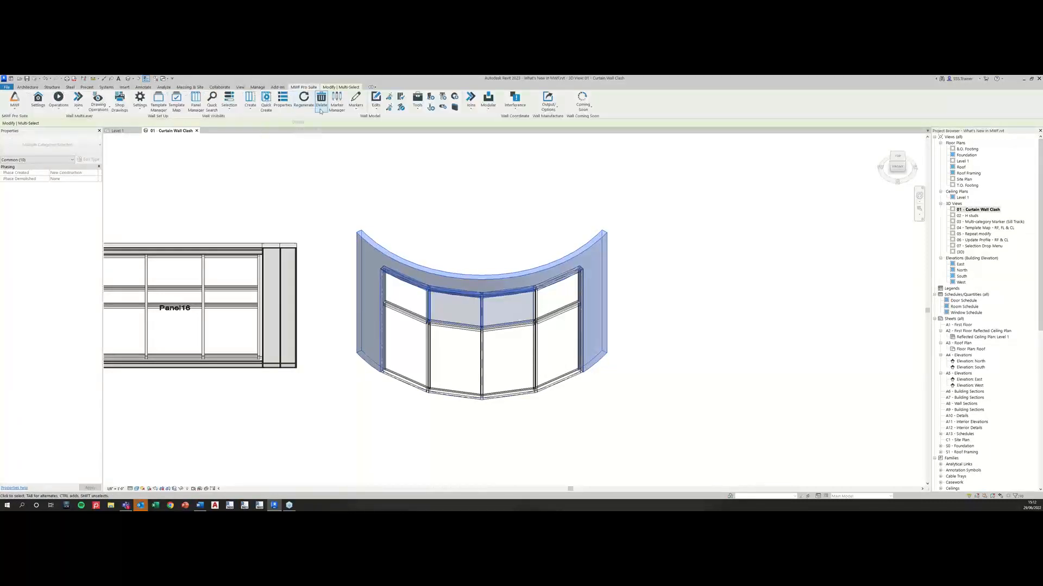
pyautogui.click(515, 101)
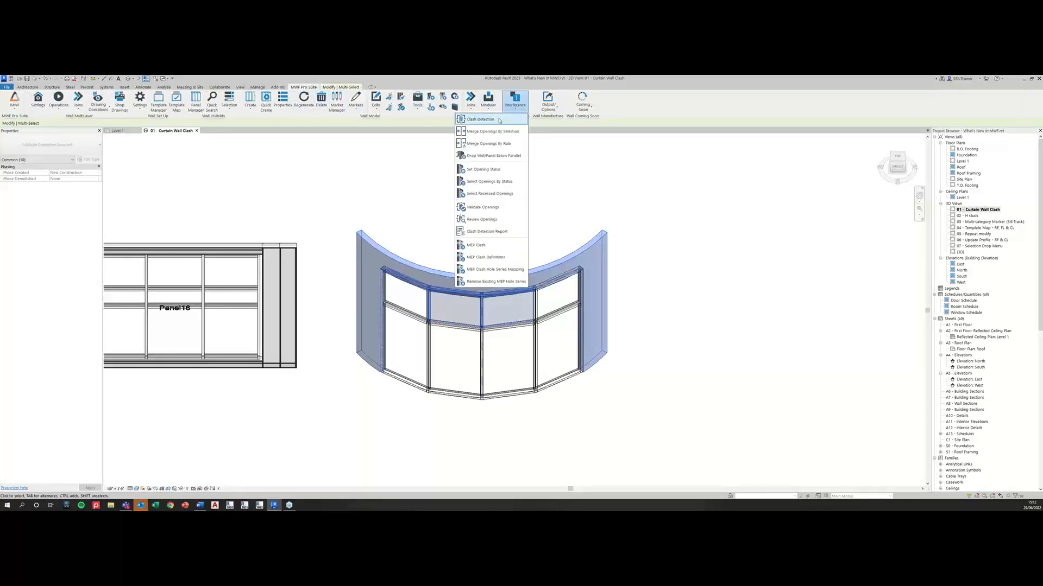
pyautogui.click(487, 128)
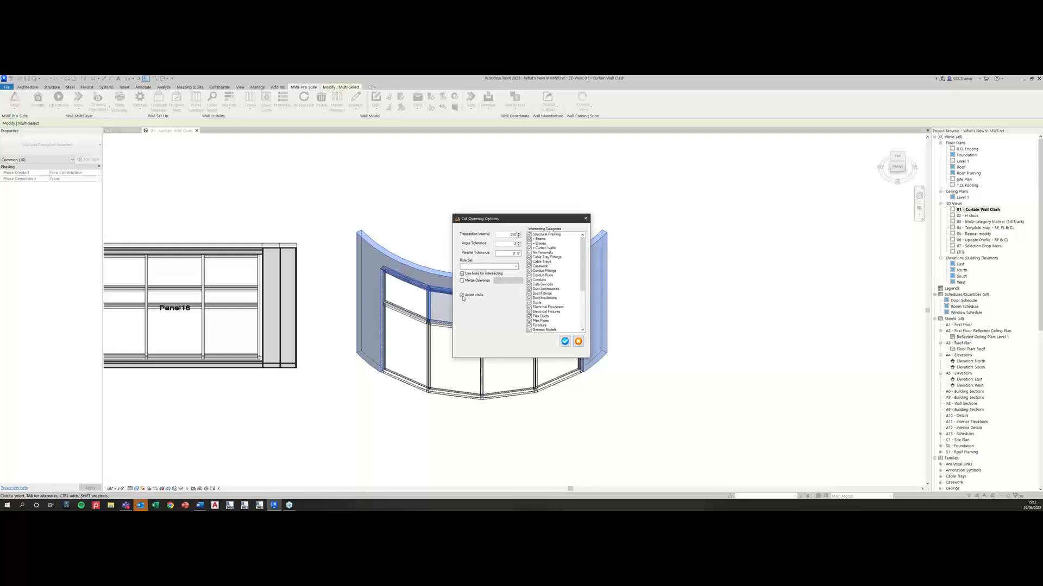
# - Create the curved wall's opening using 0' 2" tolerances on all sides and LGS Default non-bearing framing, and clear the selection
pyautogui.click(463, 296)
pyautogui.click(565, 342)
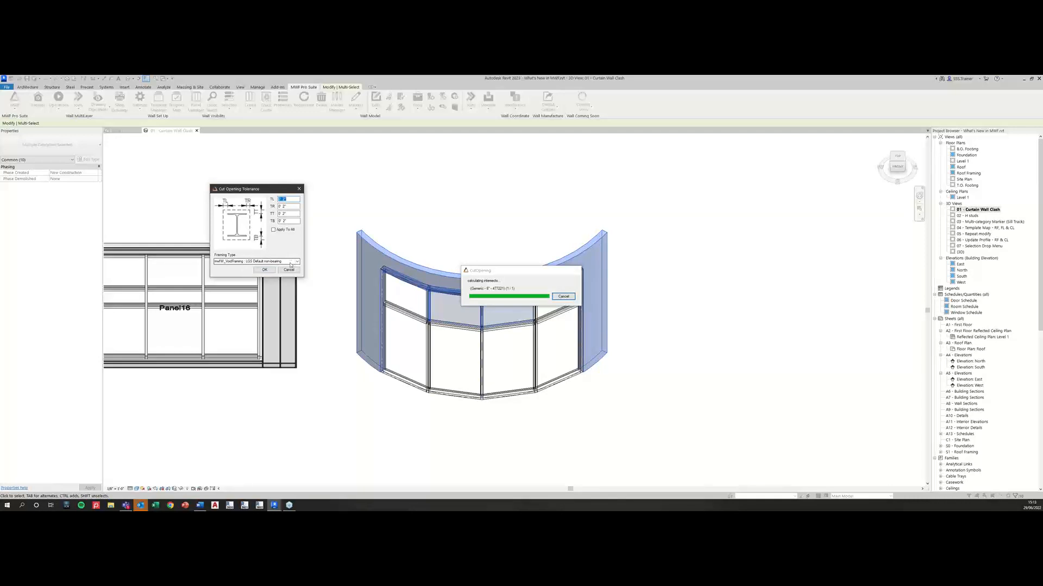
pyautogui.click(272, 271)
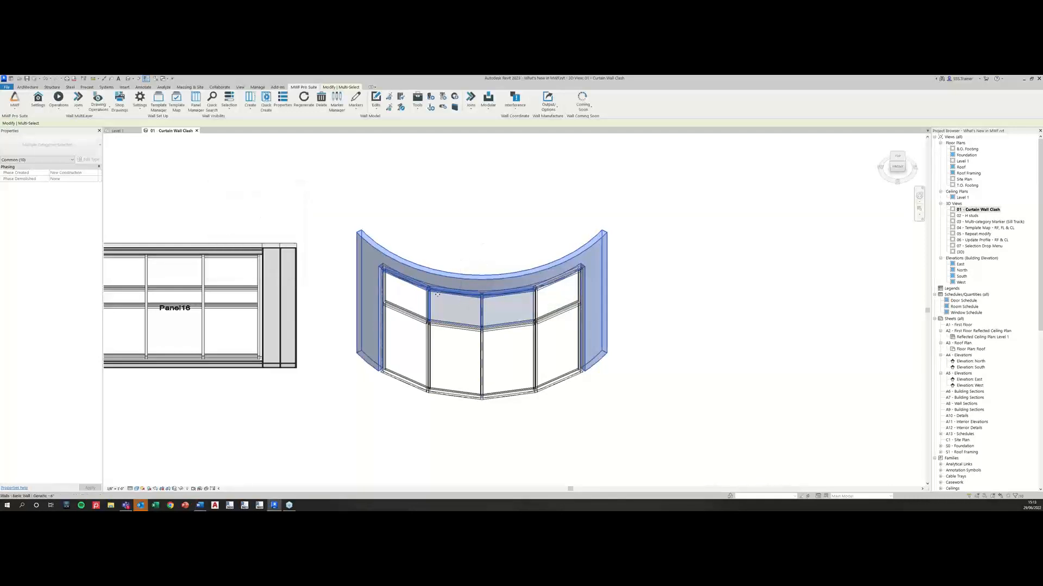
pyautogui.click(419, 234)
pyautogui.click(383, 269)
pyautogui.press('Escape')
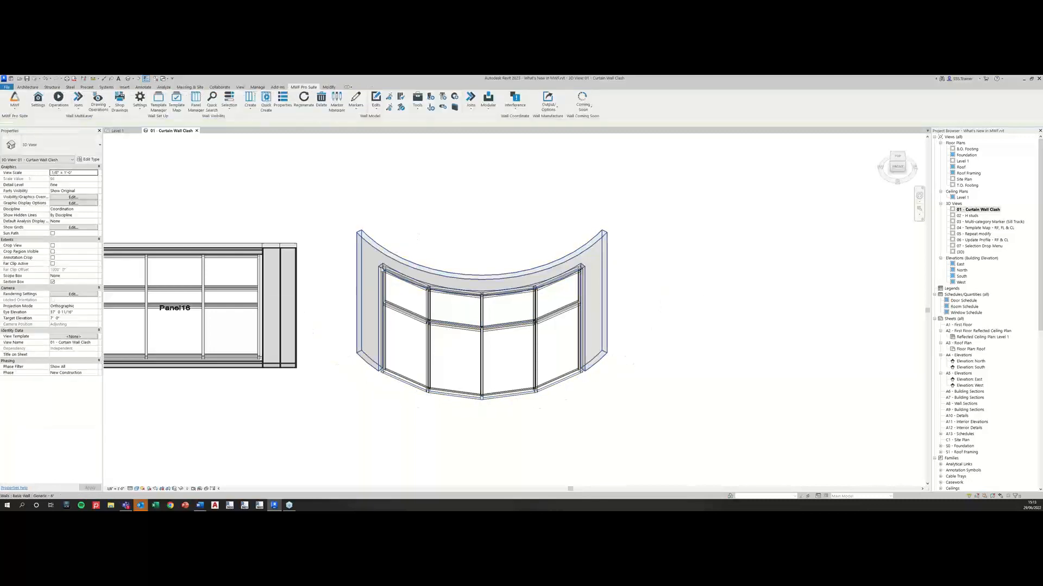
# - Select the curved wall with its curtain wall opening and create its framing panel, accepting the panel properties
pyautogui.click(382, 269)
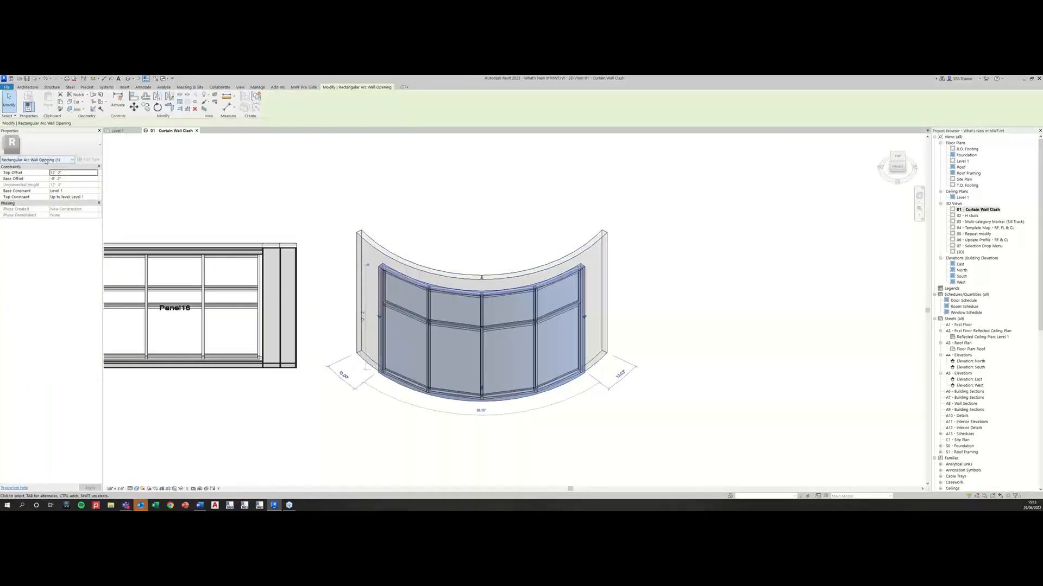
pyautogui.click(456, 249)
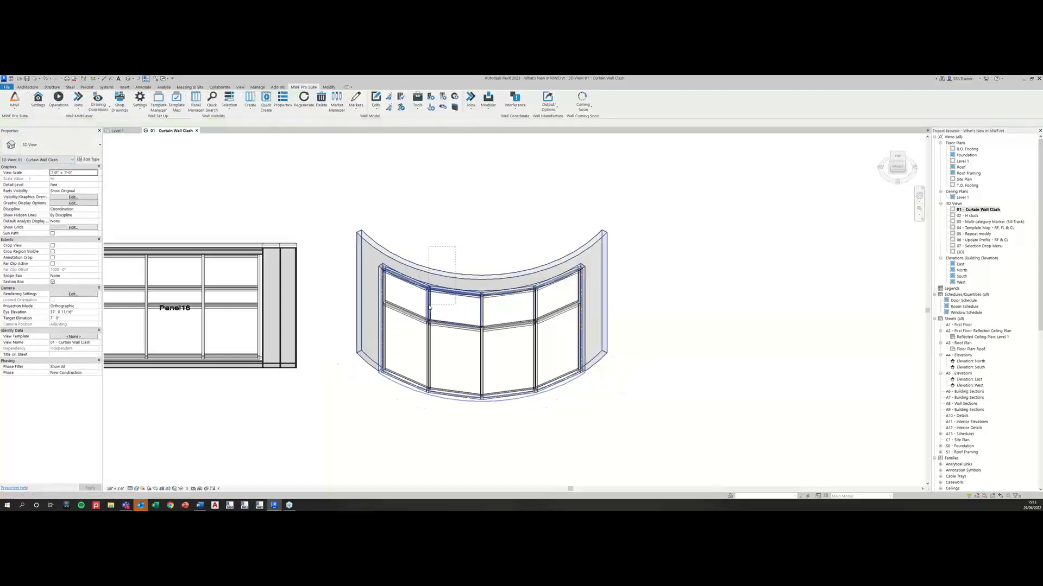
pyautogui.click(436, 249)
pyautogui.click(303, 88)
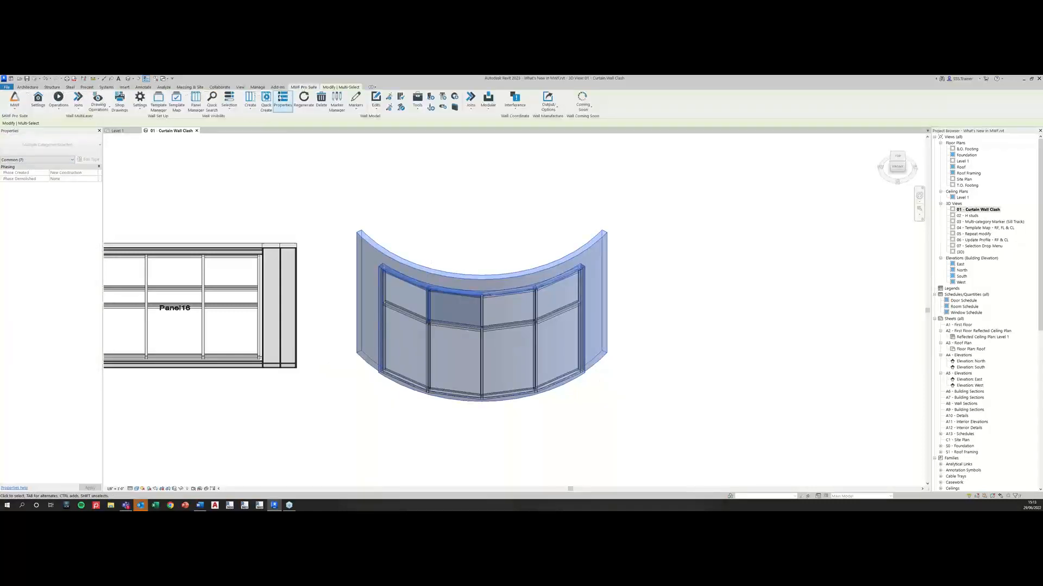
pyautogui.click(250, 101)
pyautogui.click(486, 357)
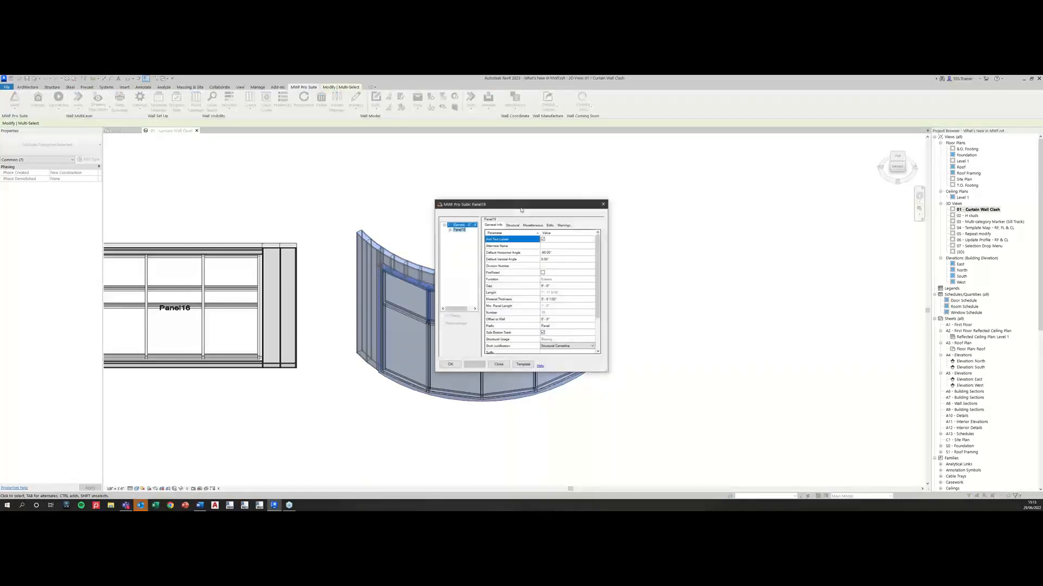
pyautogui.click(451, 364)
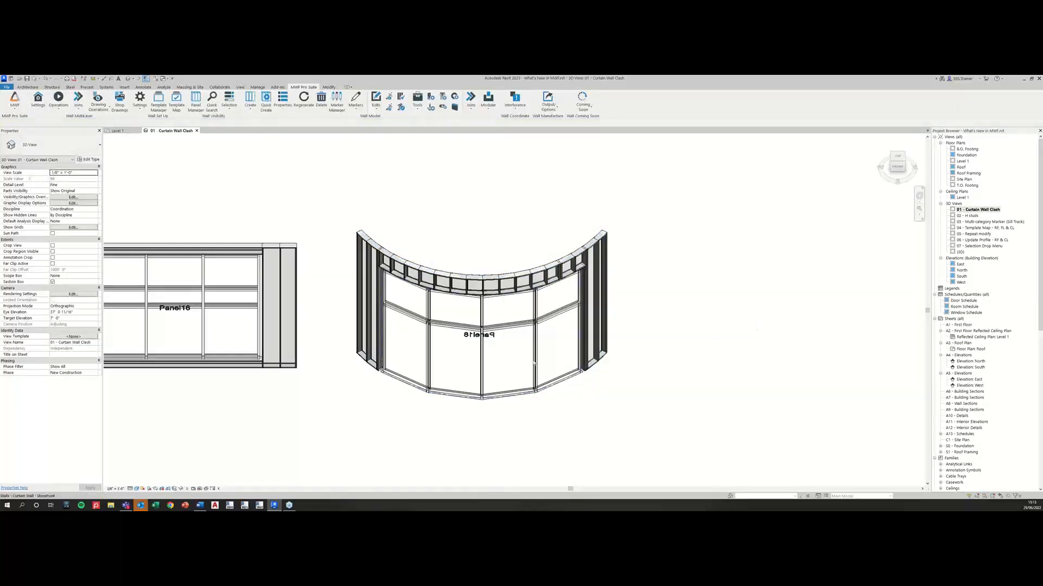
pyautogui.scroll(-3, 542, 346)
pyautogui.scroll(3, 569, 254)
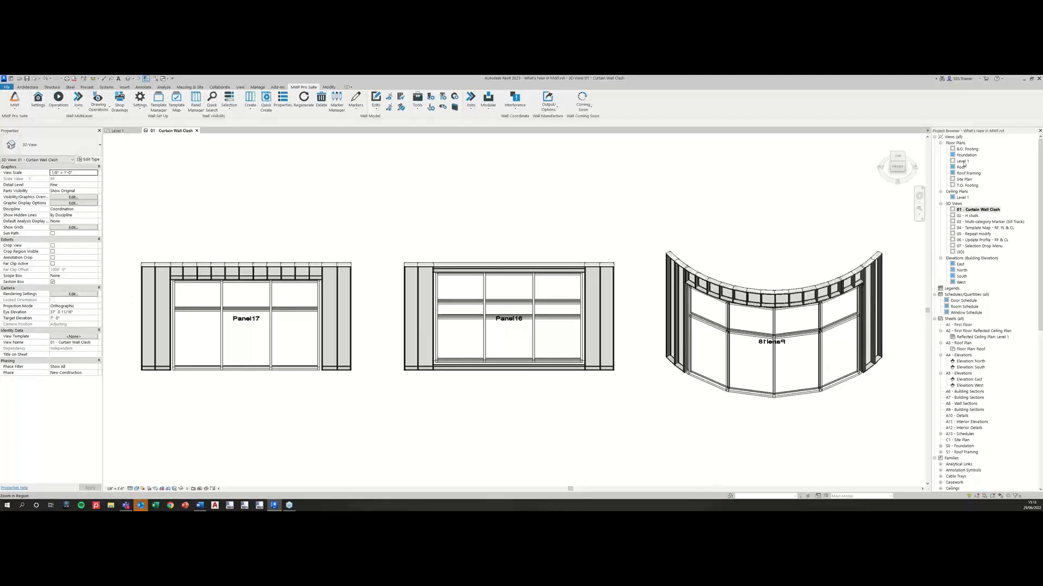
# - Review the H Studs wall in the Level 1 floor plan and open the 02 - H studs 3D view
pyautogui.hotkey('ctrl', 'Tab')
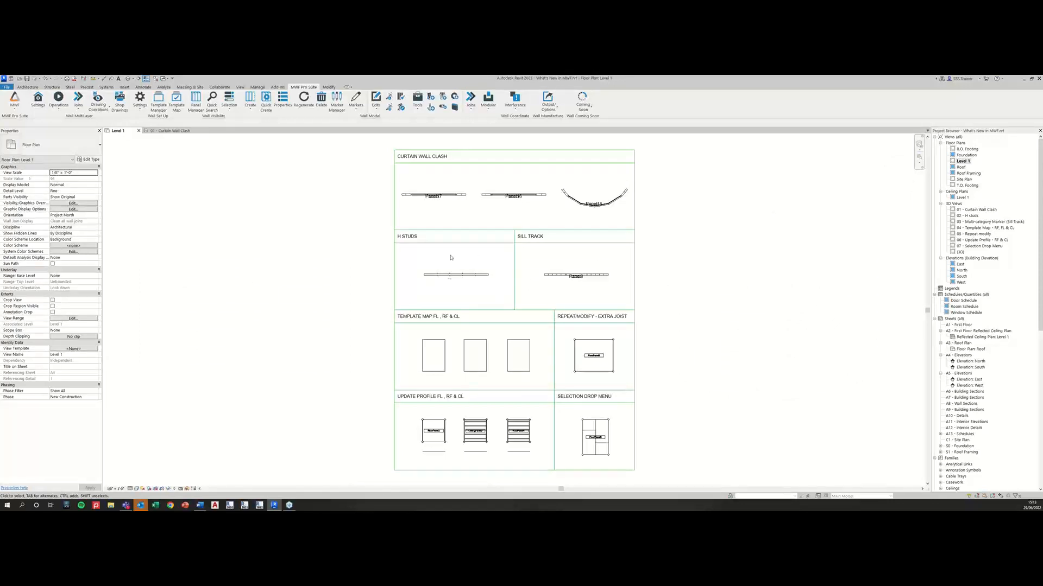
pyautogui.scroll(6, 443, 280)
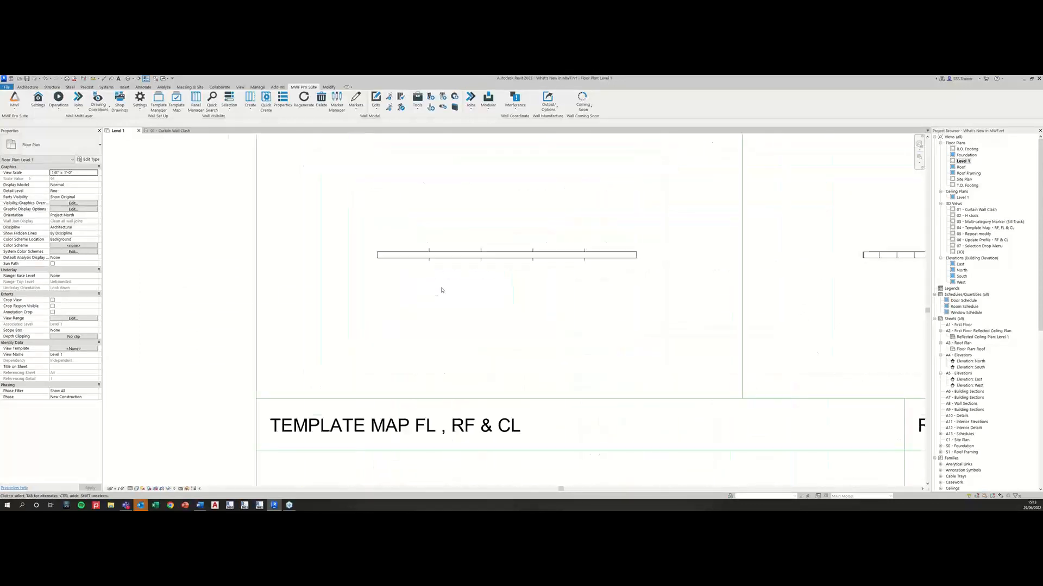
pyautogui.scroll(1, 441, 290)
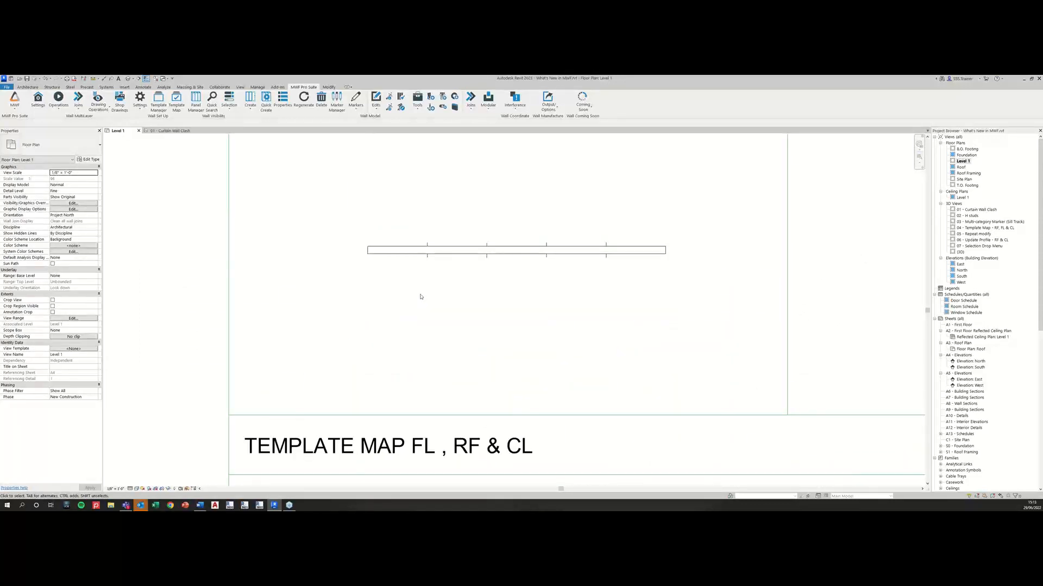
pyautogui.doubleClick(968, 216)
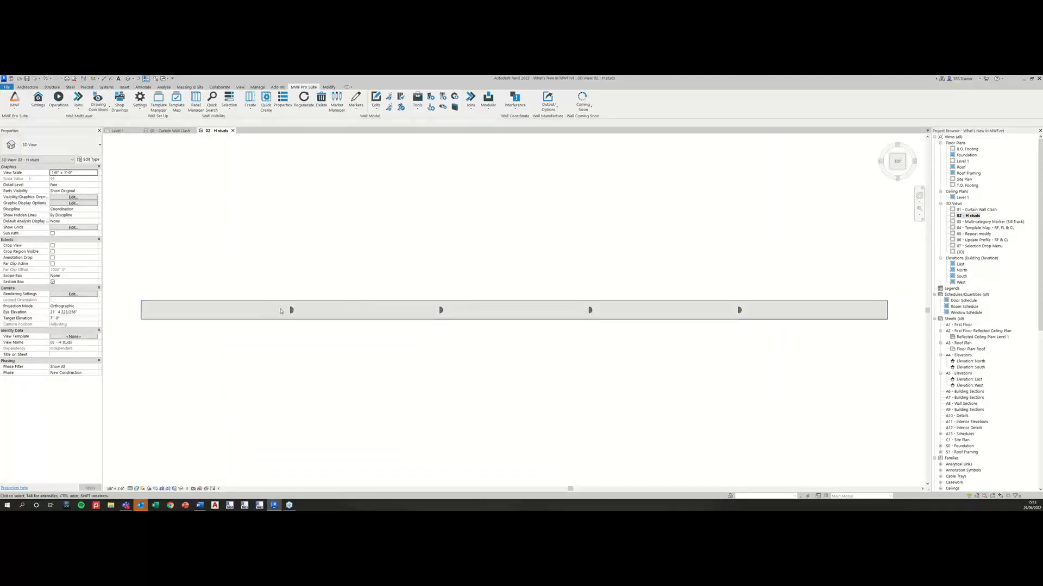
# - Inspect the properties of the first H Stud marker in the wall and clear the selection
pyautogui.moveTo(283, 288); pyautogui.dragTo(310, 337)
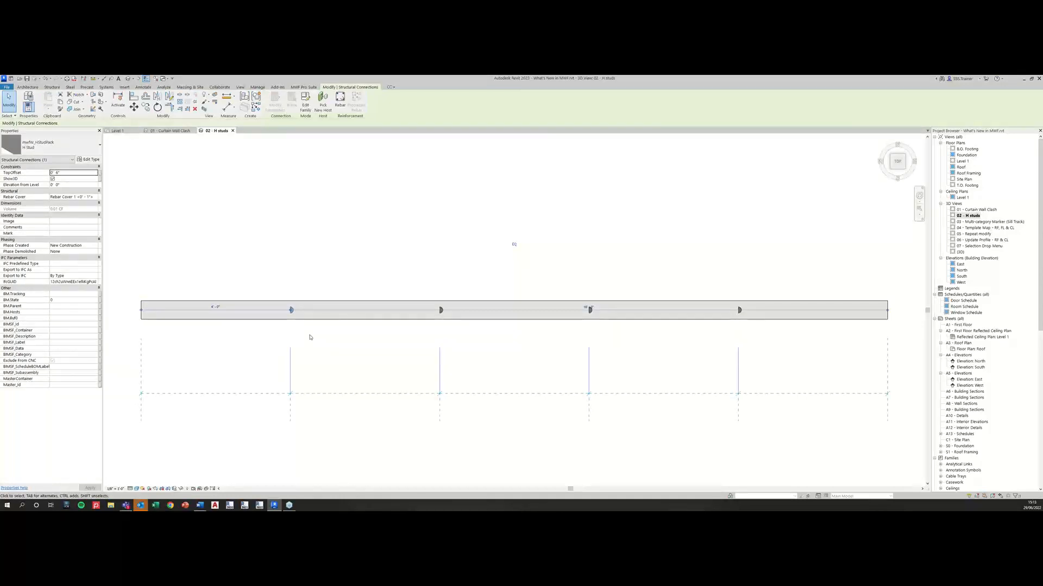
pyautogui.click(297, 295)
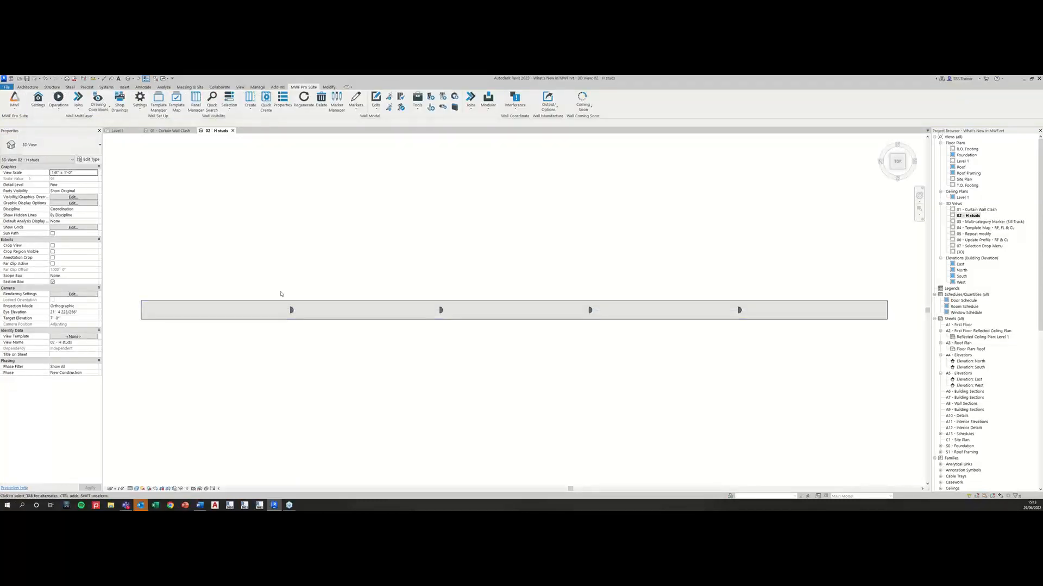
pyautogui.moveTo(279, 292); pyautogui.dragTo(312, 334)
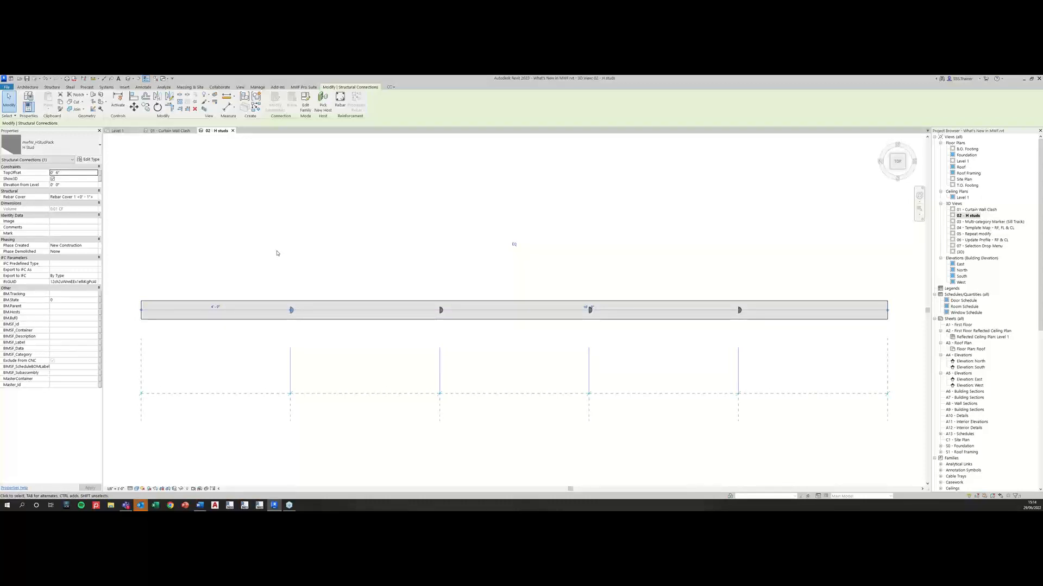
pyautogui.click(259, 256)
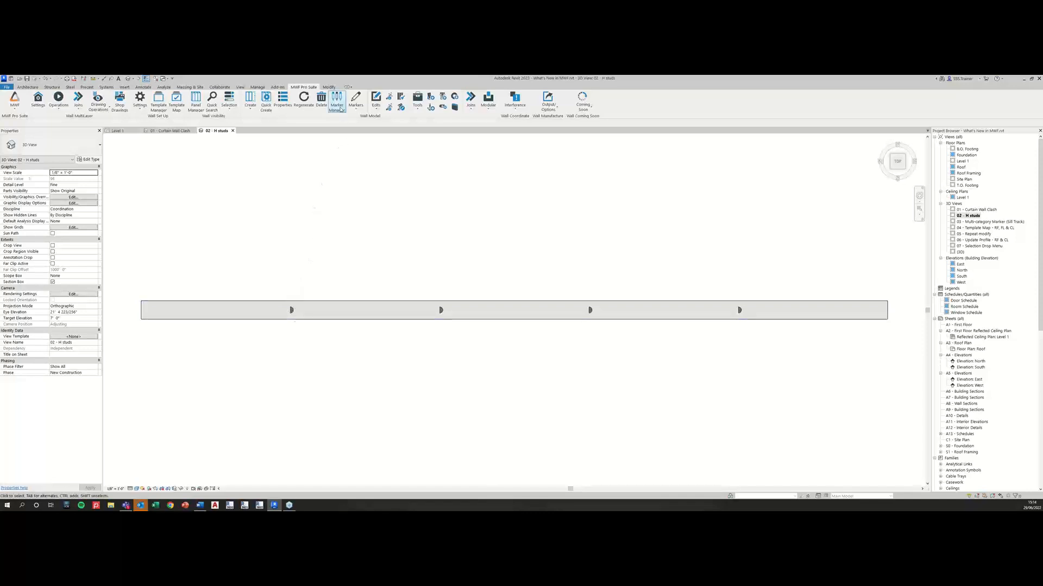
# - Open the H Stud marker type for editing from the wall's vertical framing types in the Marker Manager
pyautogui.click(336, 100)
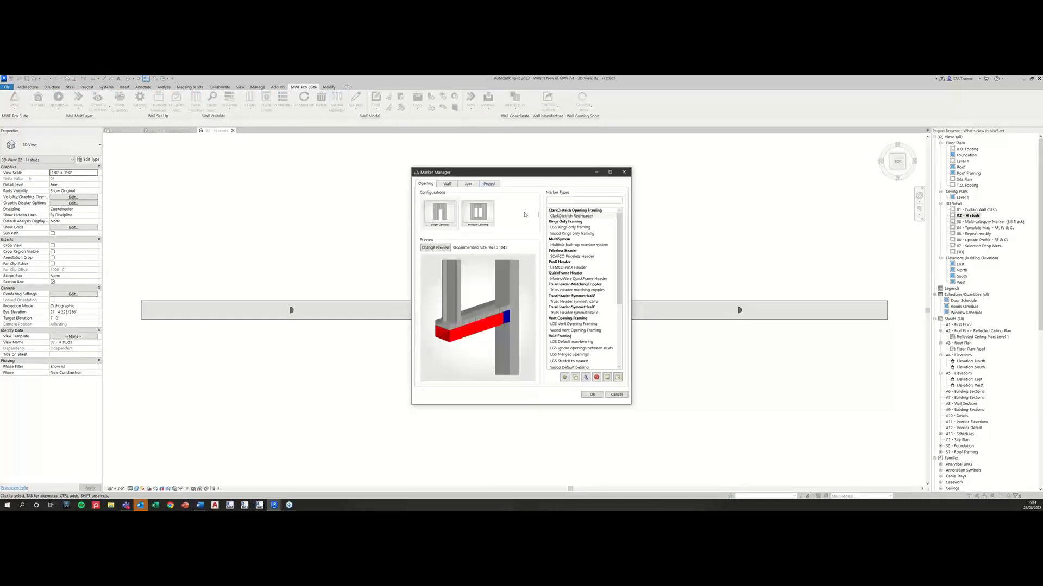
pyautogui.click(449, 185)
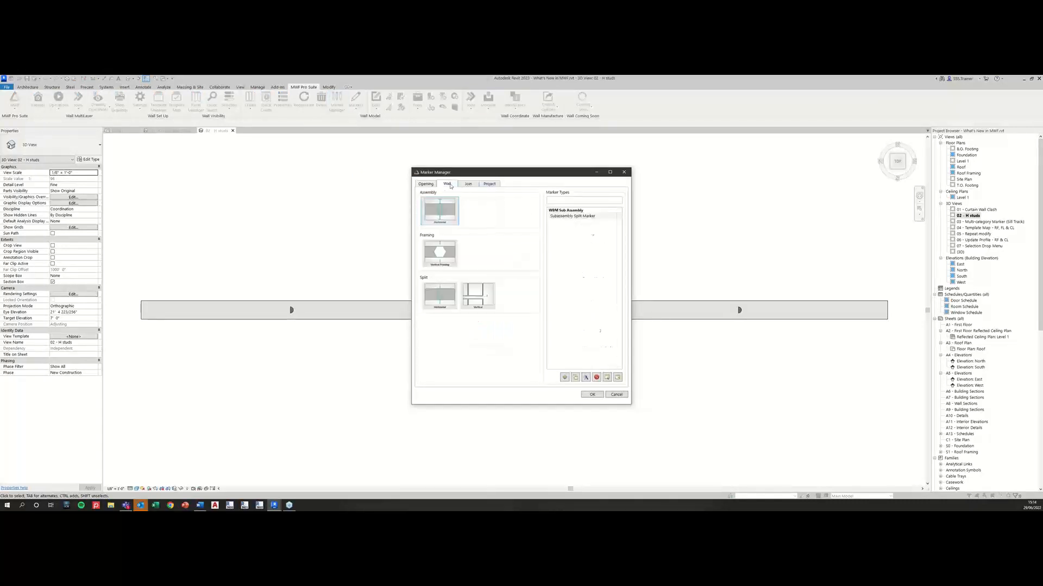
pyautogui.click(437, 252)
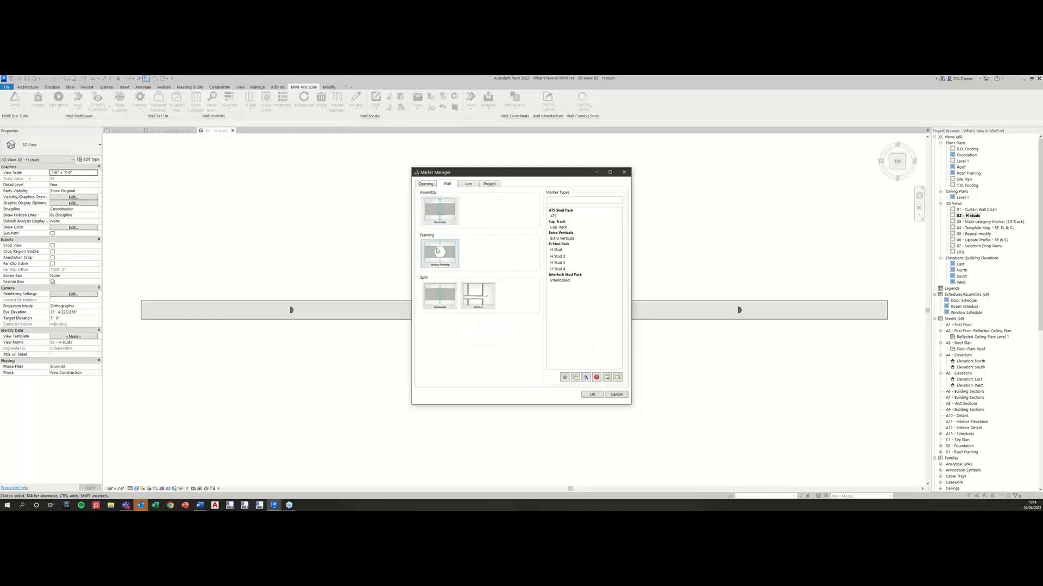
pyautogui.click(565, 250)
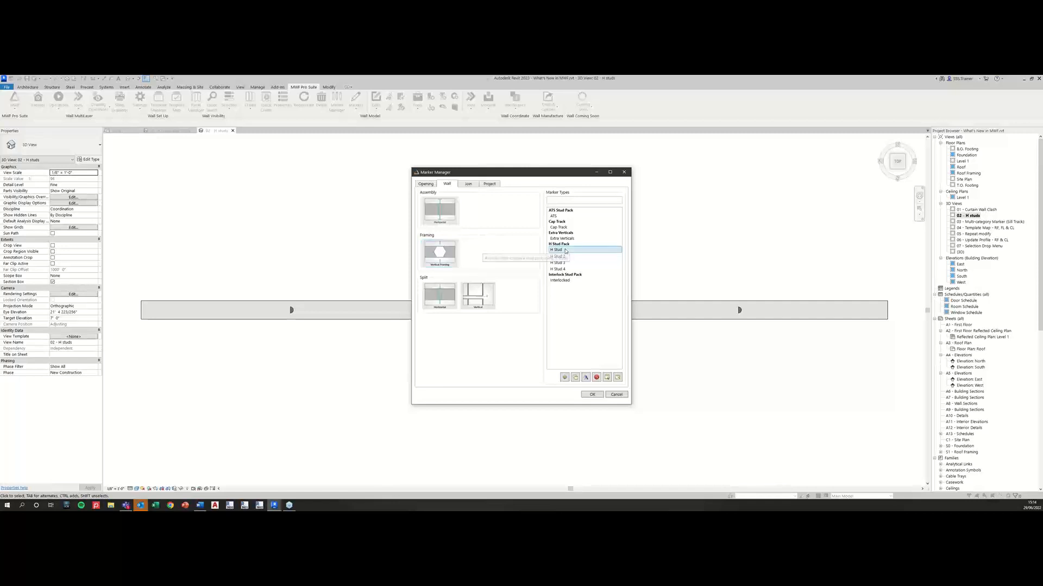
pyautogui.doubleClick(568, 250)
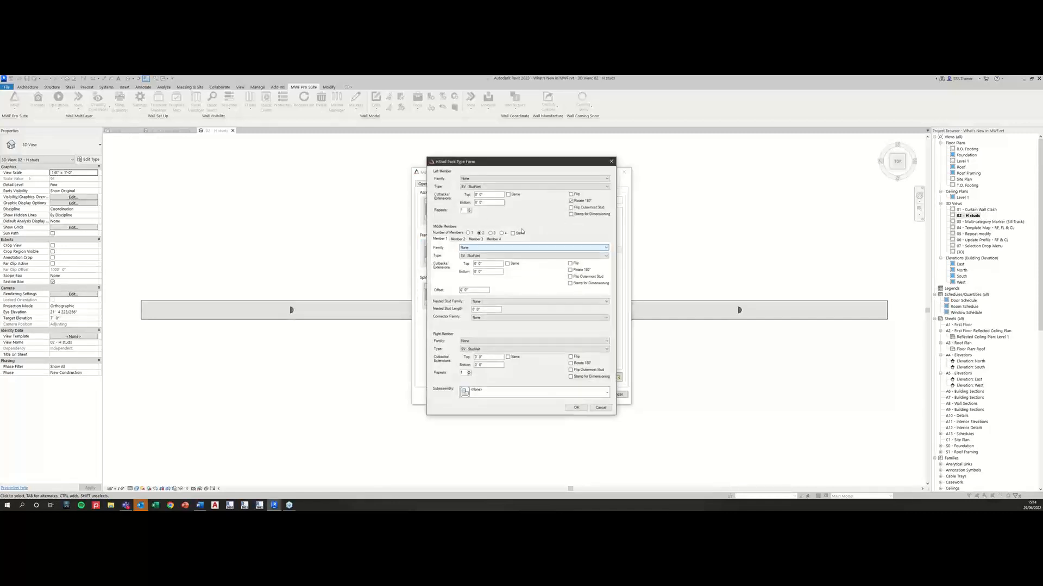
pyautogui.moveTo(384, 154); pyautogui.dragTo(210, 164)
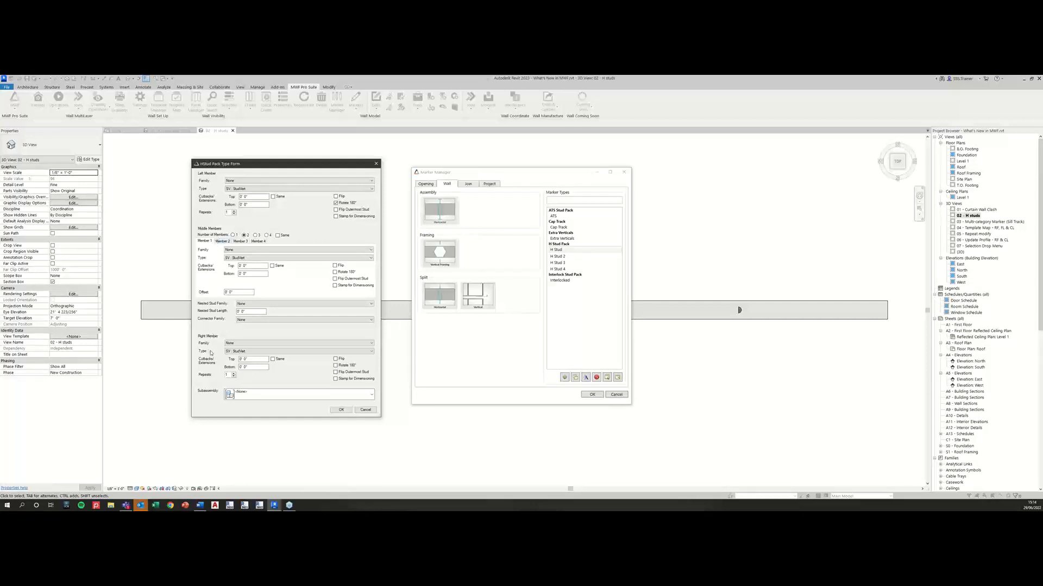
# - Set the left member family of the H Stud pack to BIMSF-SSMA-S-Column 600S137-33(33)
pyautogui.click(240, 181)
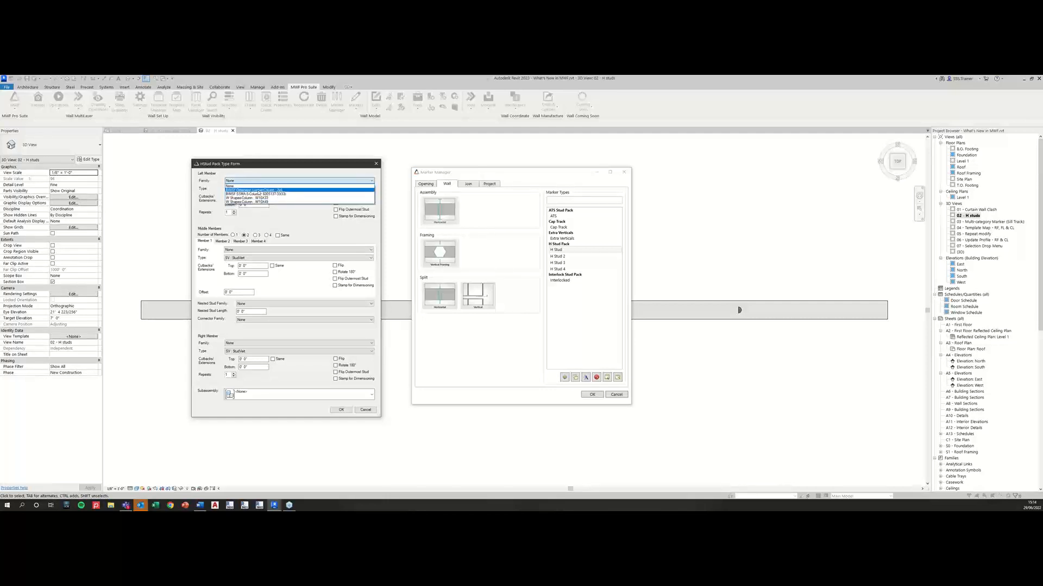
pyautogui.click(215, 180)
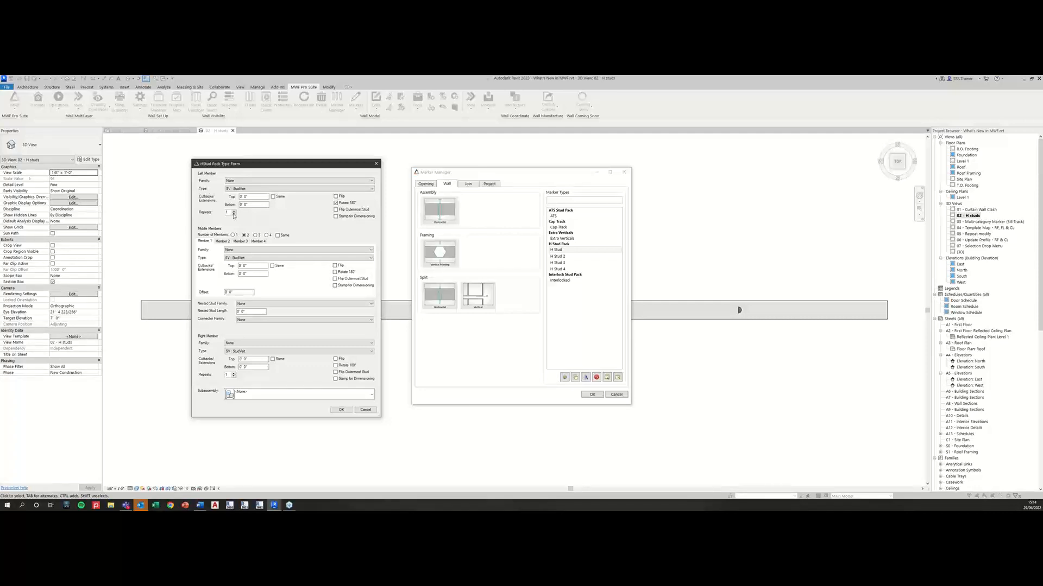
pyautogui.click(239, 181)
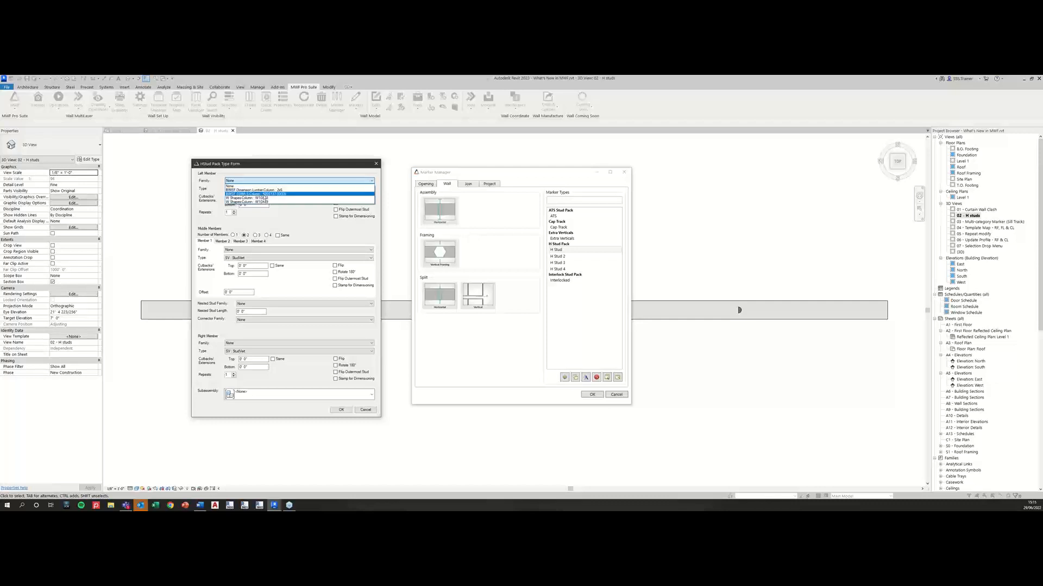
pyautogui.click(263, 194)
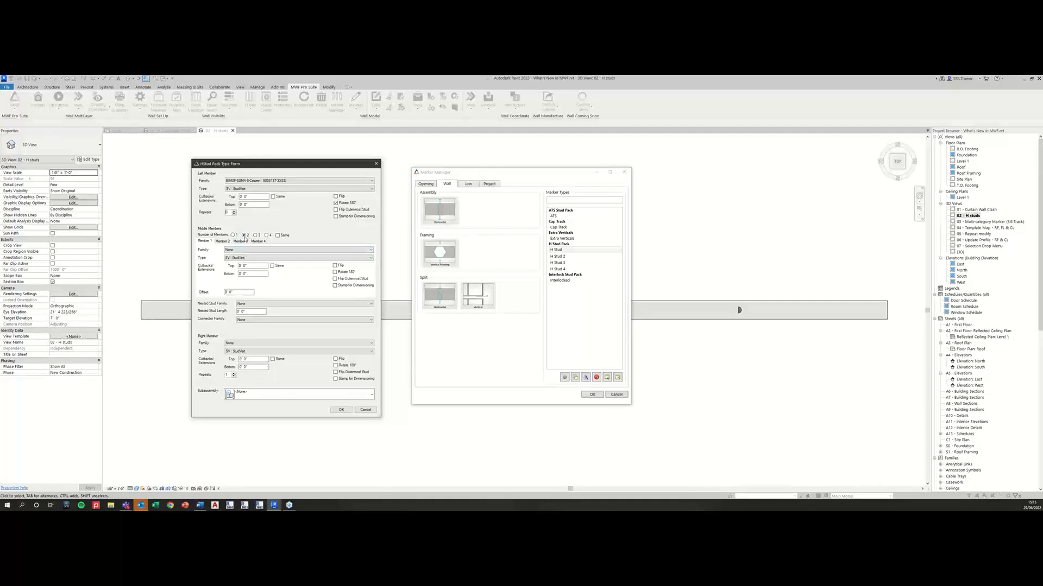
# - Set the number of middle members to 1 and assign Member 1 the BIMSF-SSMA-S-Column 600S137-33(33) family
pyautogui.click(242, 242)
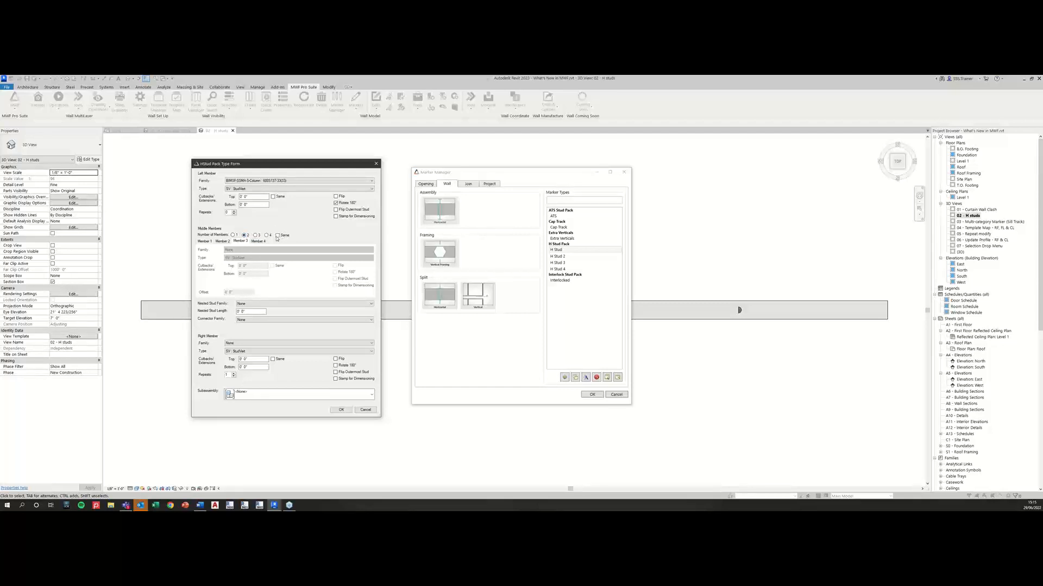
pyautogui.click(234, 235)
pyautogui.click(207, 241)
pyautogui.click(241, 250)
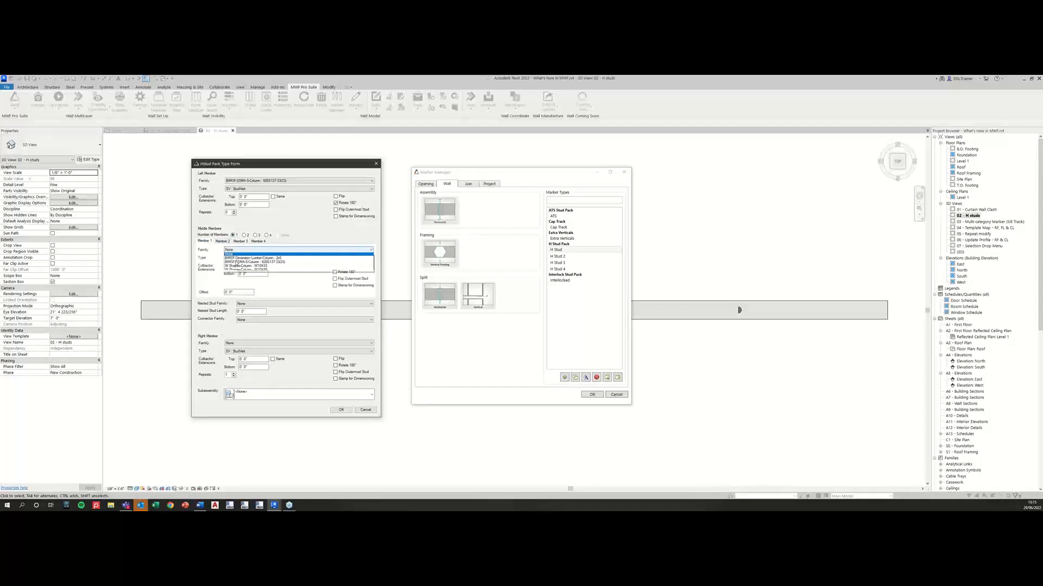
pyautogui.click(248, 263)
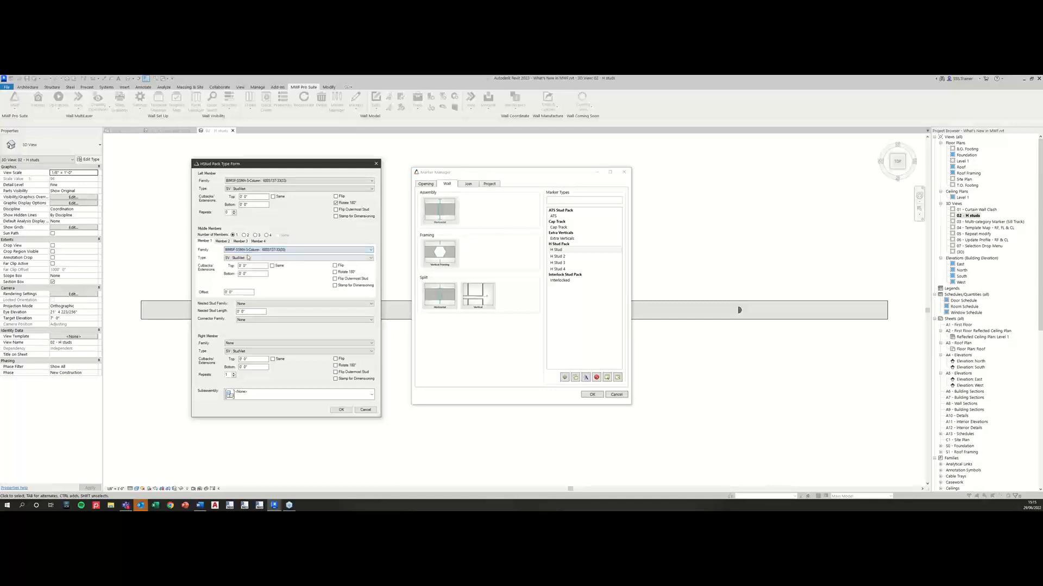
pyautogui.click(244, 236)
pyautogui.click(233, 235)
# - Assign the right member the BIMSF-SSMA-S-Column 600S137-33(33) family, update the existing instance and accept the Marker Manager changes
pyautogui.click(237, 344)
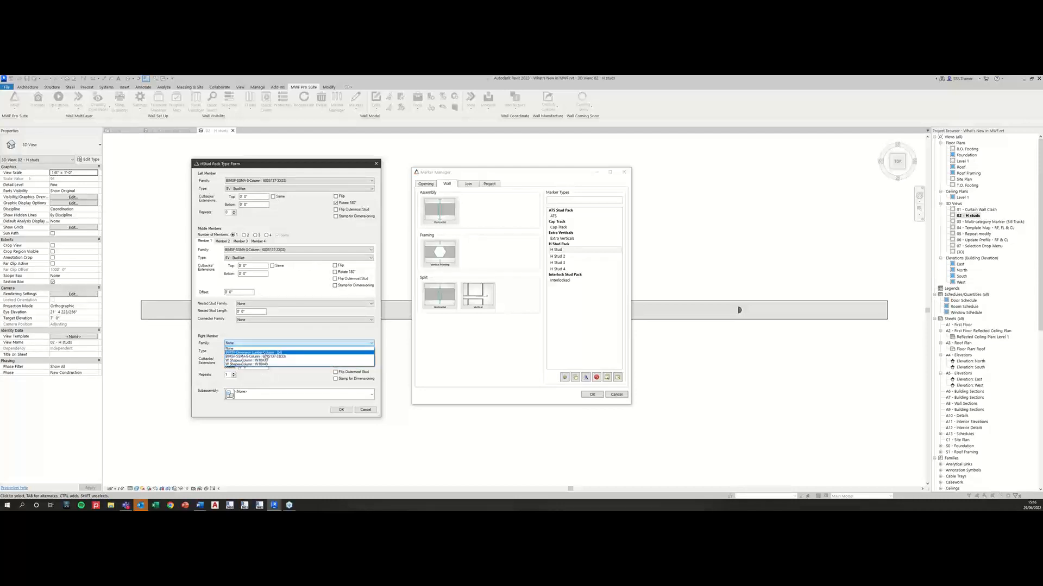
pyautogui.click(255, 357)
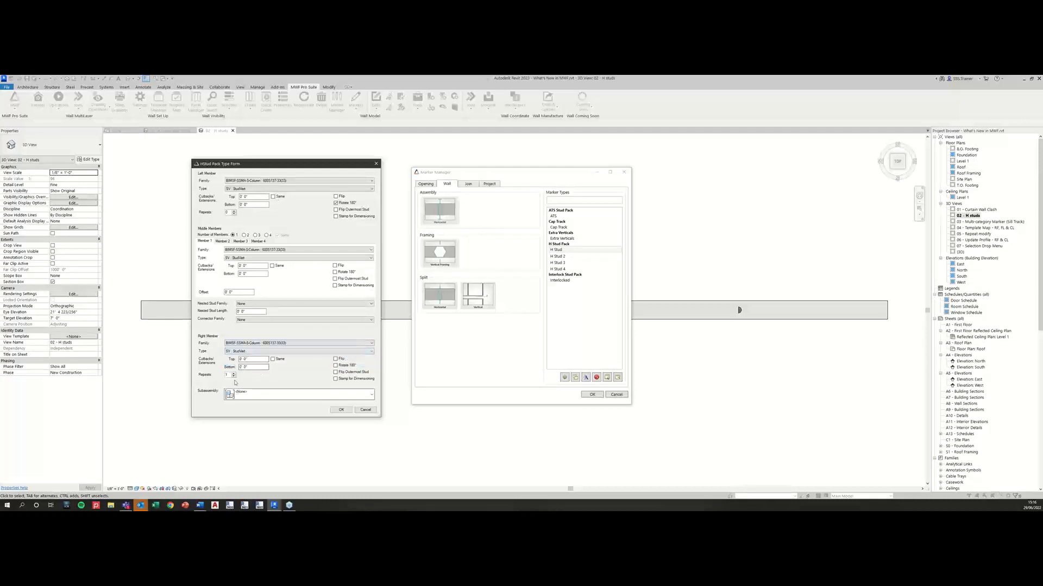
pyautogui.click(341, 410)
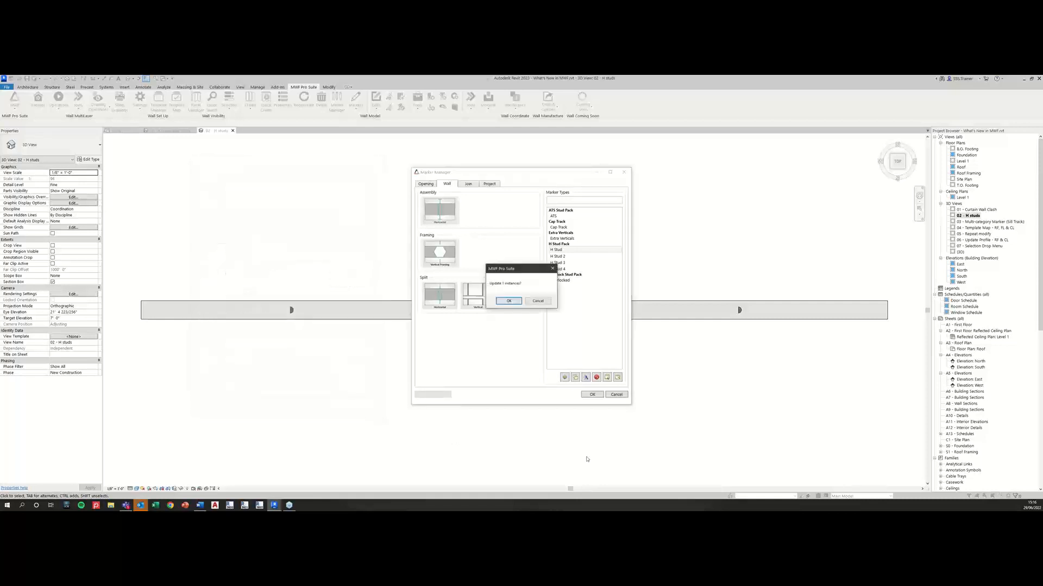
pyautogui.click(509, 301)
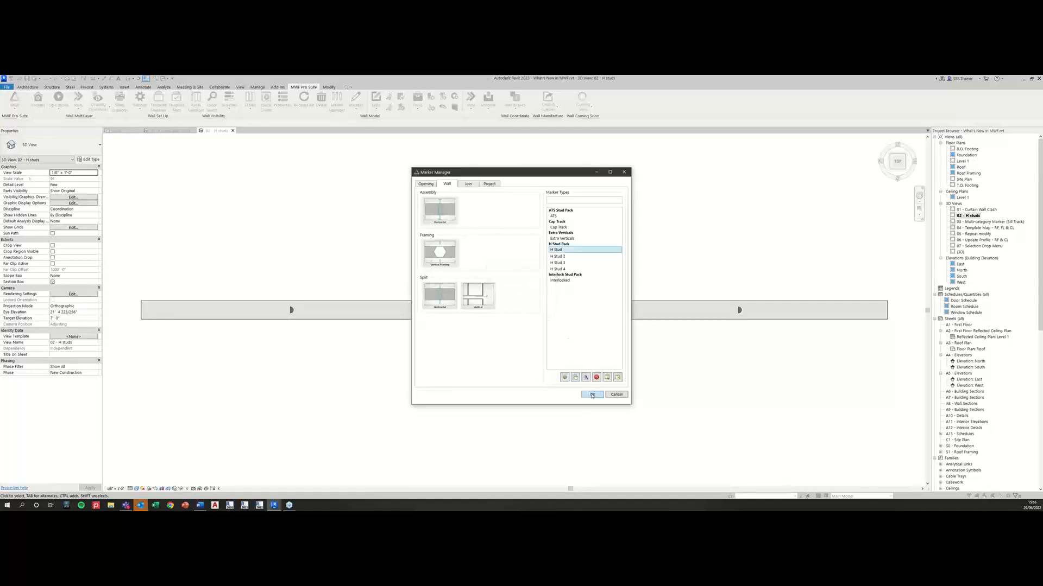
pyautogui.click(591, 395)
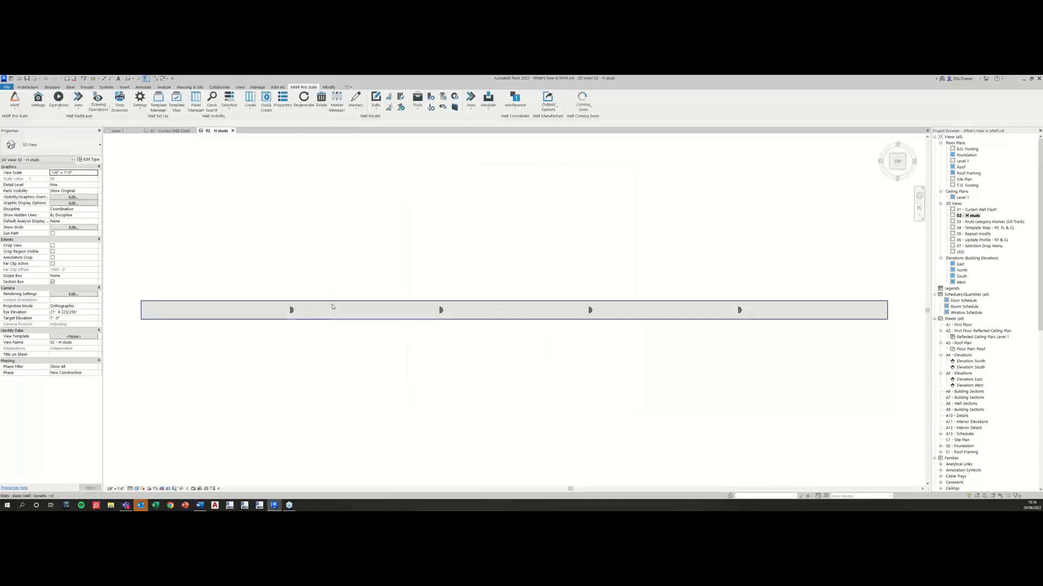
# - Choose a framing template from the Default folder and create the framed panel on the wall holding the four H stud markers
pyautogui.click(332, 308)
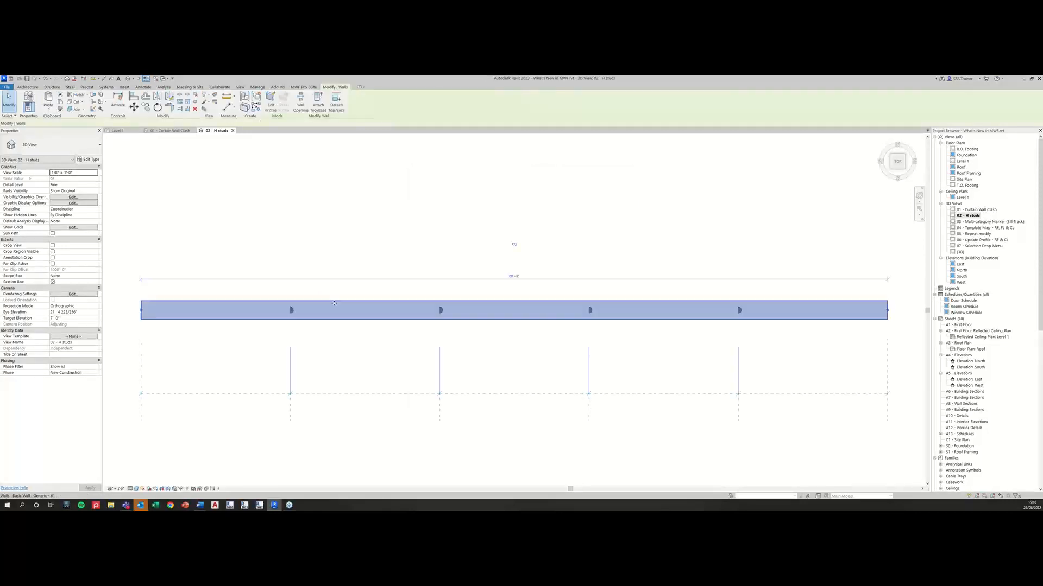
pyautogui.click(303, 88)
pyautogui.click(251, 100)
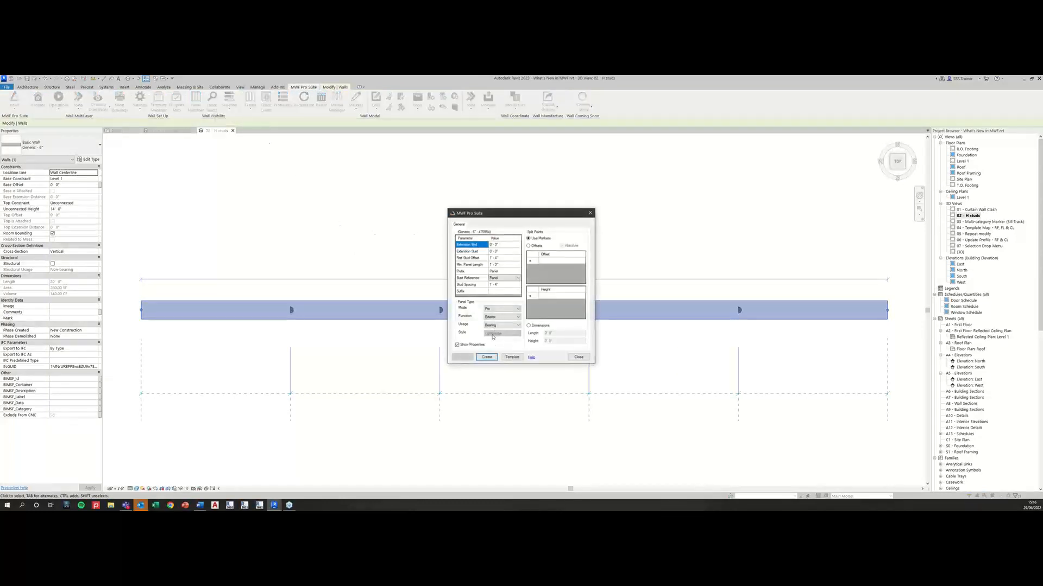
pyautogui.click(512, 358)
pyautogui.click(468, 242)
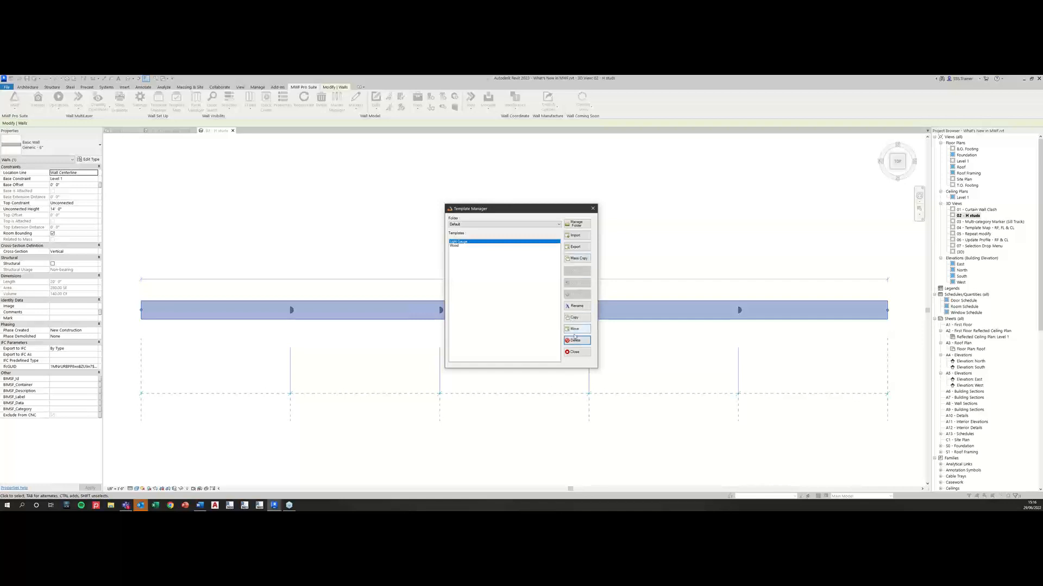
pyautogui.click(575, 352)
pyautogui.click(487, 357)
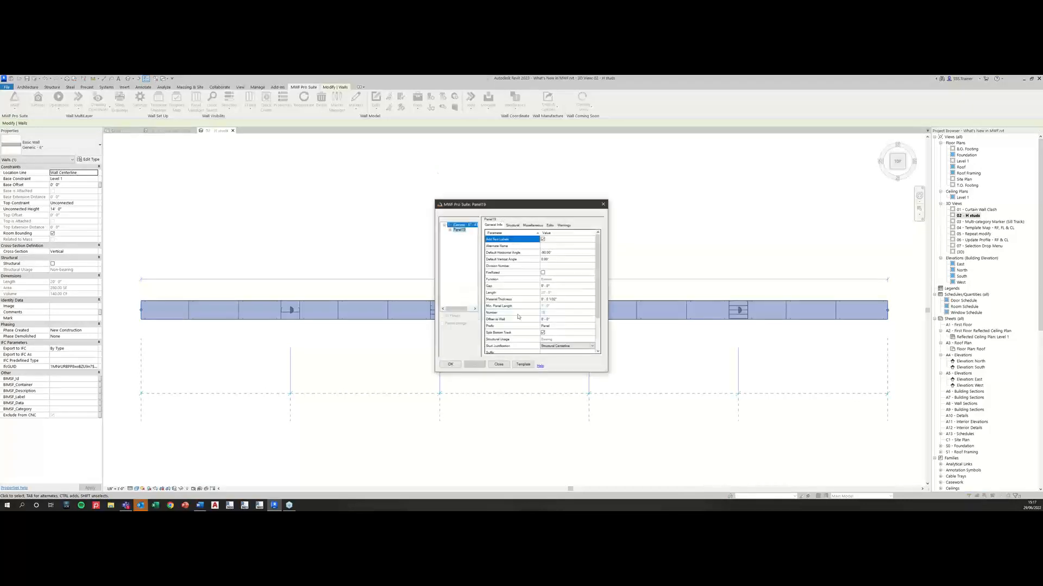
pyautogui.click(456, 367)
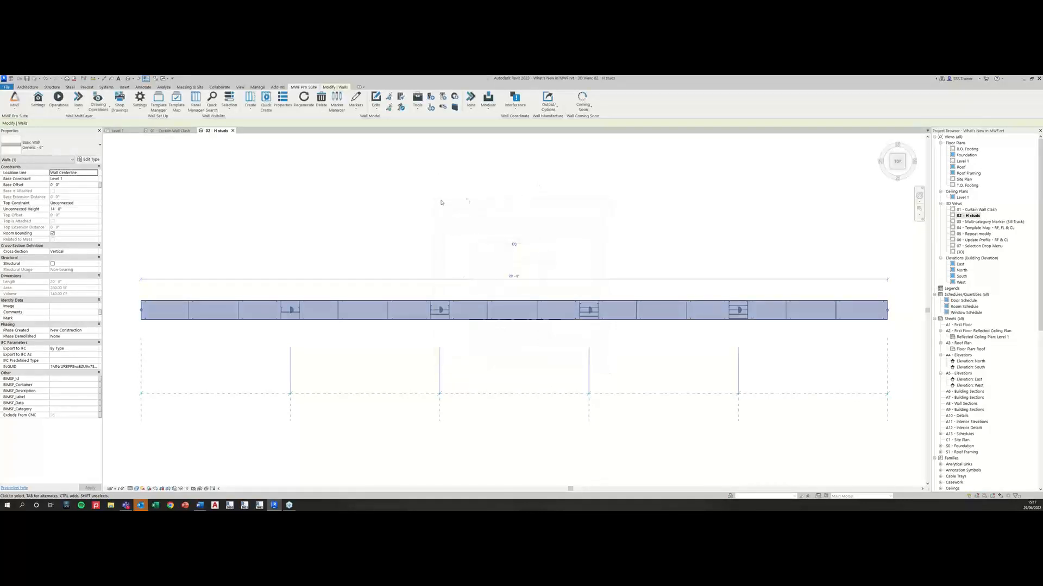
pyautogui.click(363, 253)
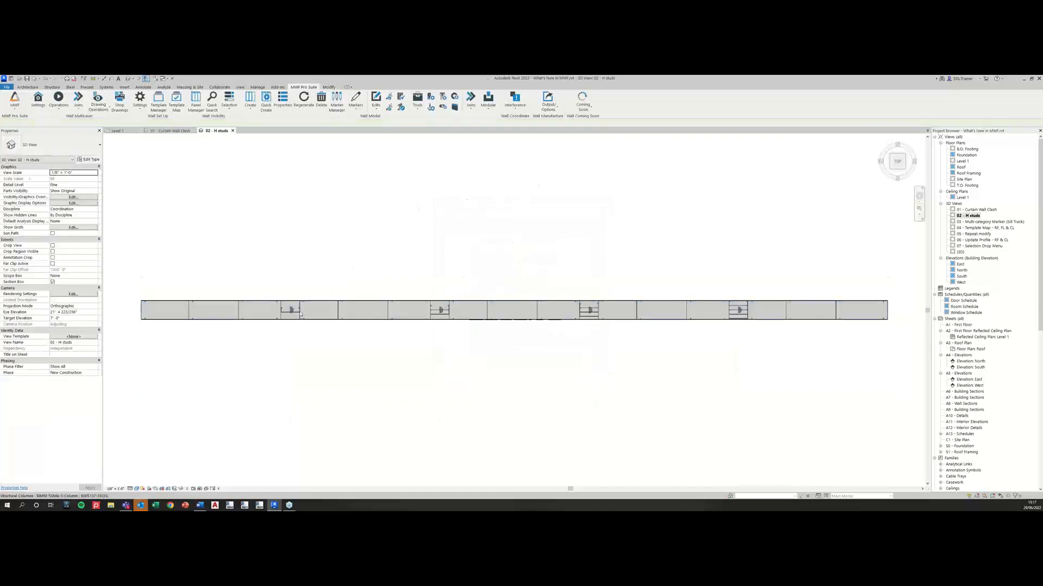
# - Examine the H stud packs framed at each marker along the wall
pyautogui.scroll(3, 304, 307)
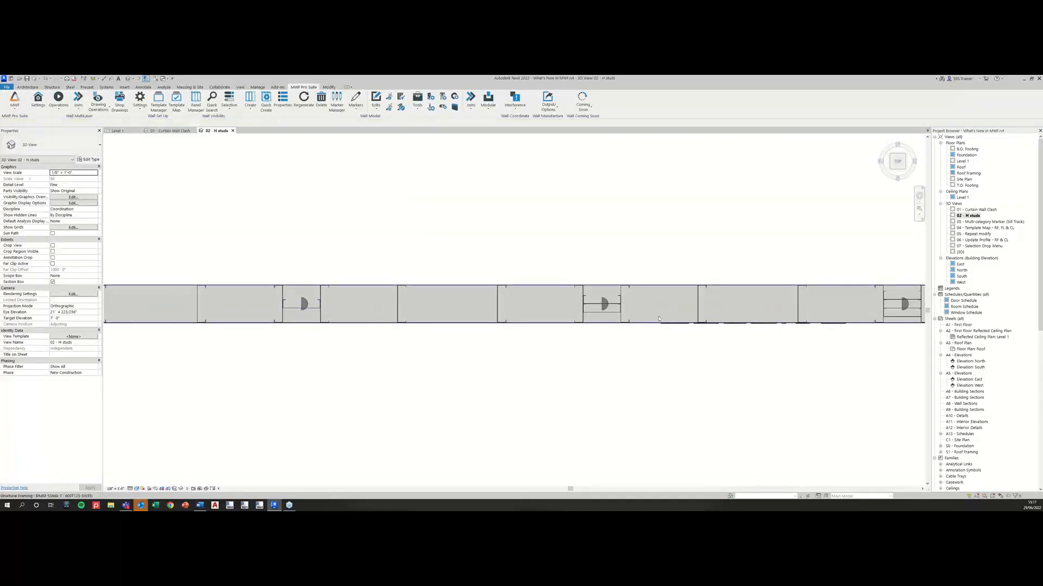
pyautogui.moveTo(638, 309); pyautogui.dragTo(490, 275, button='middle')
pyautogui.moveTo(604, 276); pyautogui.dragTo(355, 257, button='middle')
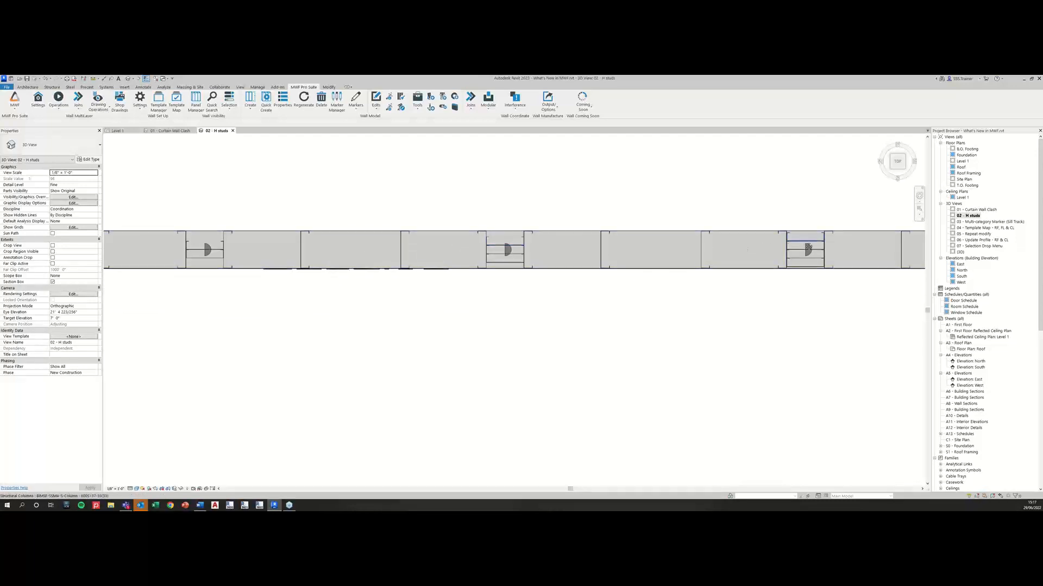
pyautogui.moveTo(794, 241); pyautogui.dragTo(693, 232, button='middle')
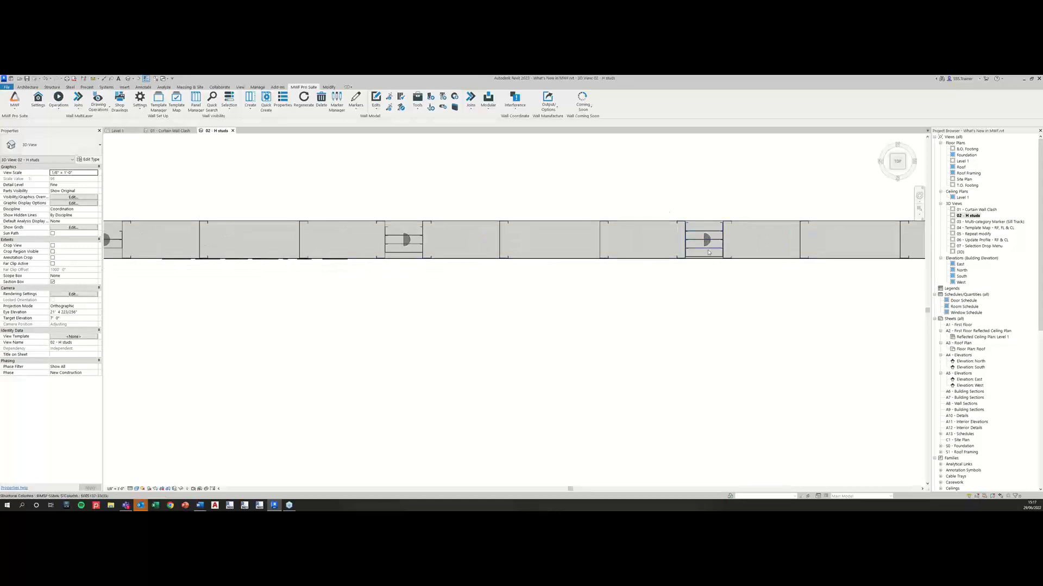
pyautogui.scroll(-3, 704, 260)
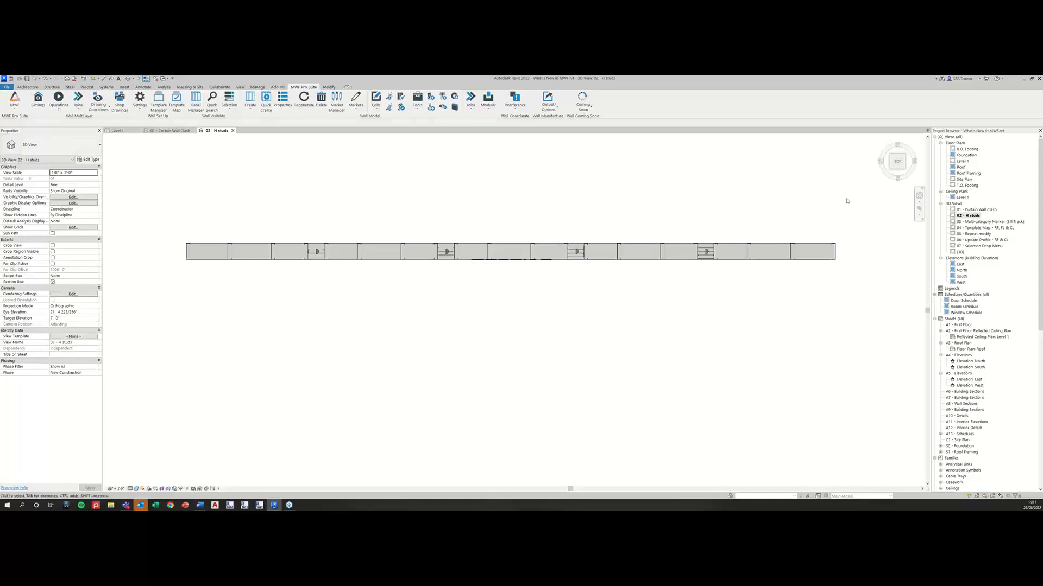
# - Show the whole Level 1 plan, open the 03 - Multi-category Marker (Sill Track) 3D view and inspect the stud beside the opening
pyautogui.click(121, 131)
pyautogui.press('z')
pyautogui.press('f')
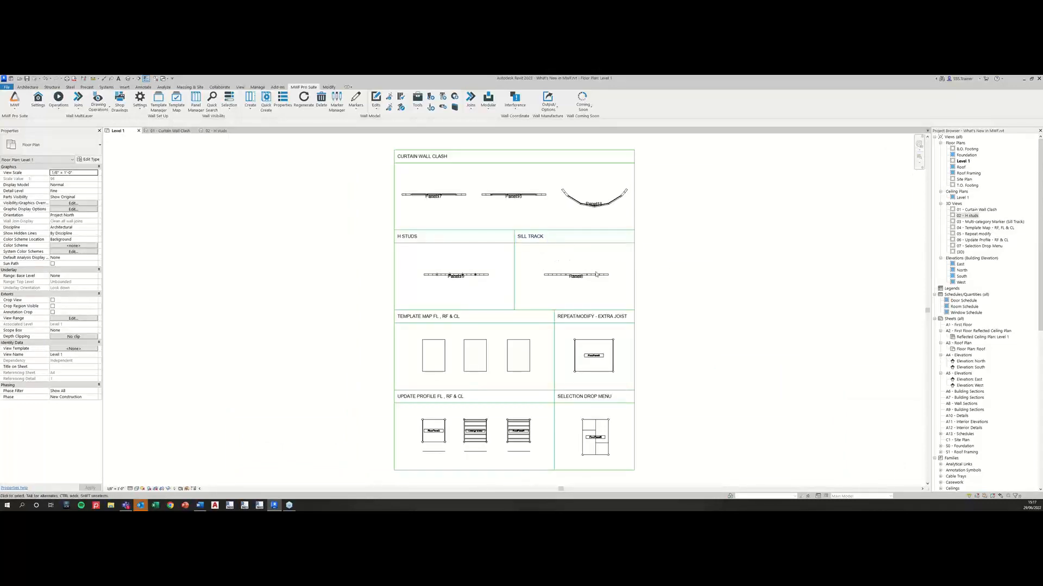
pyautogui.doubleClick(981, 222)
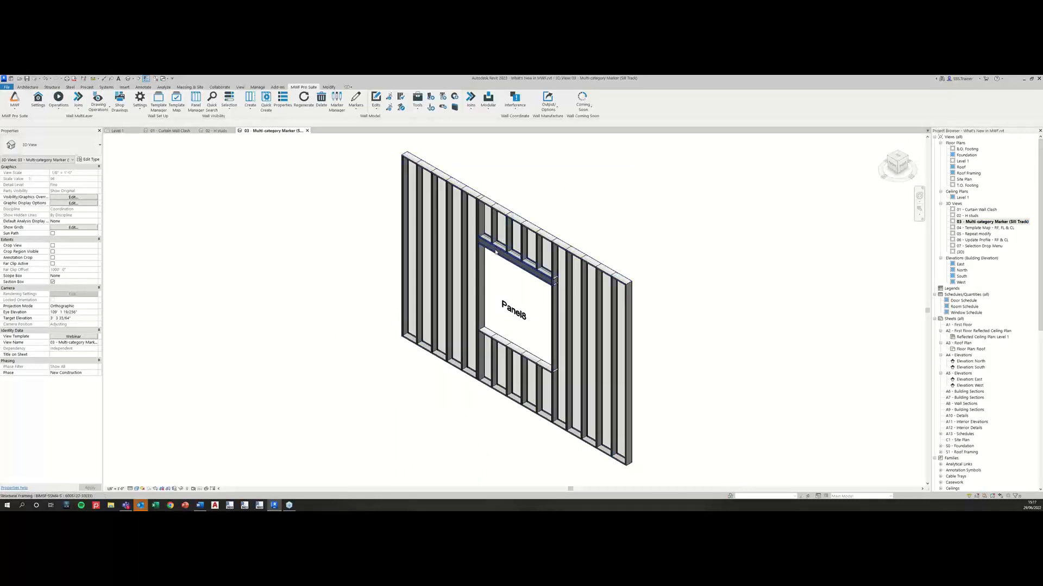
pyautogui.click(555, 269)
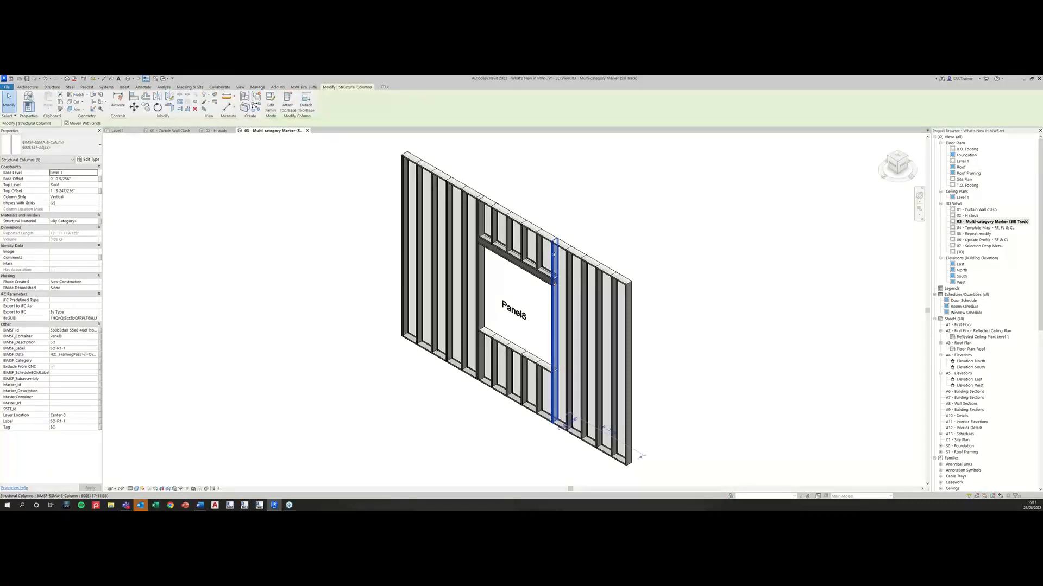
pyautogui.click(521, 202)
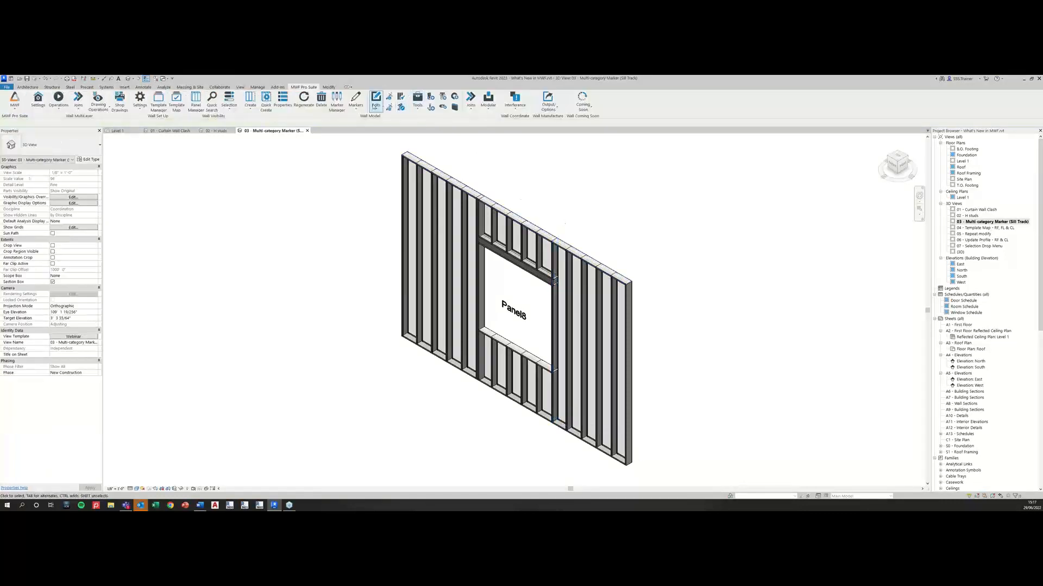
# - Open the Multiple built-up member system opening marker for editing in the Marker Manager and show its sill settings
pyautogui.click(340, 104)
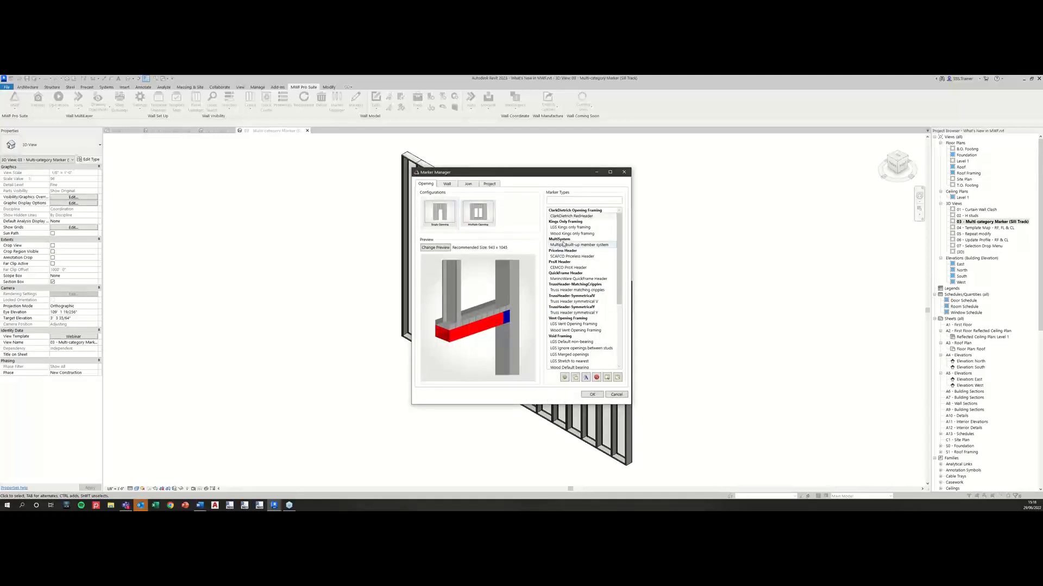
pyautogui.click(573, 246)
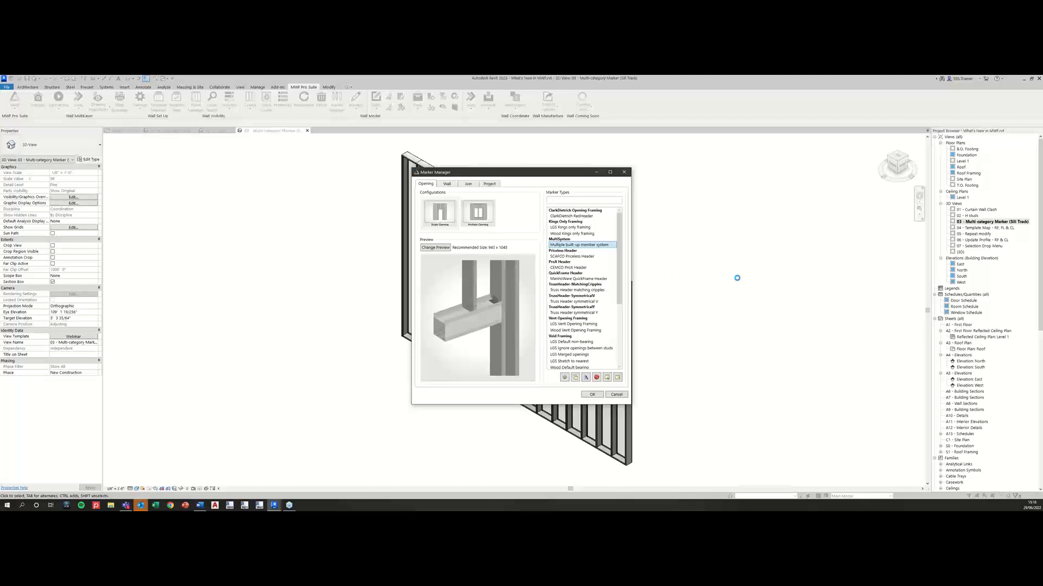
pyautogui.click(738, 281)
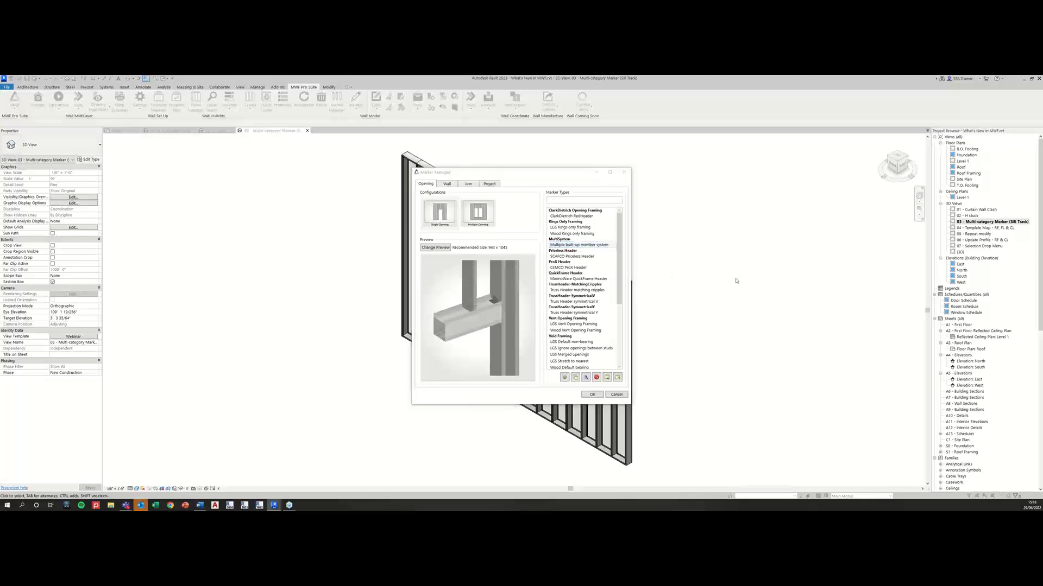
pyautogui.moveTo(0, 177); pyautogui.dragTo(314, 172)
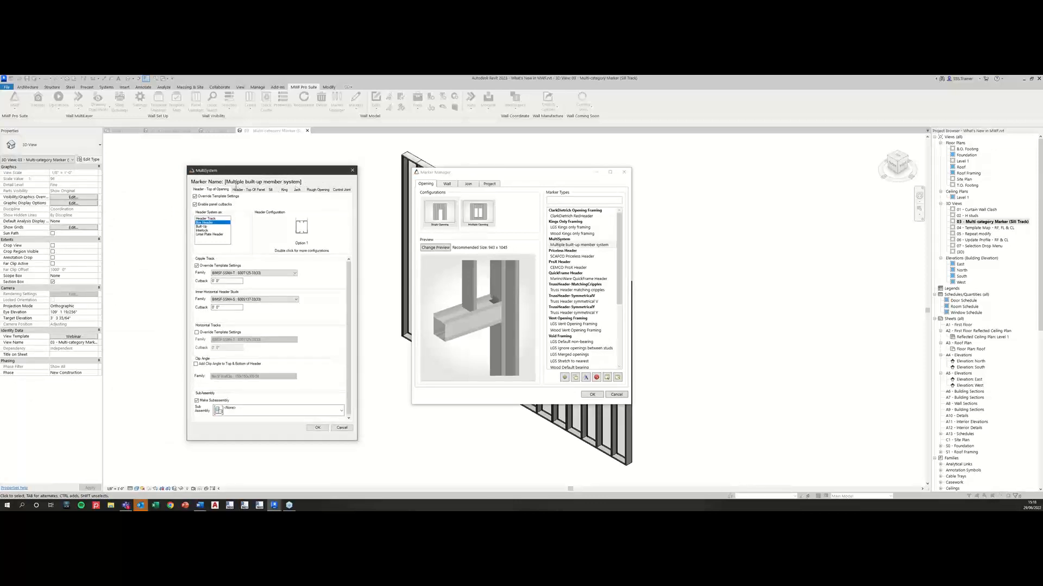
pyautogui.click(270, 190)
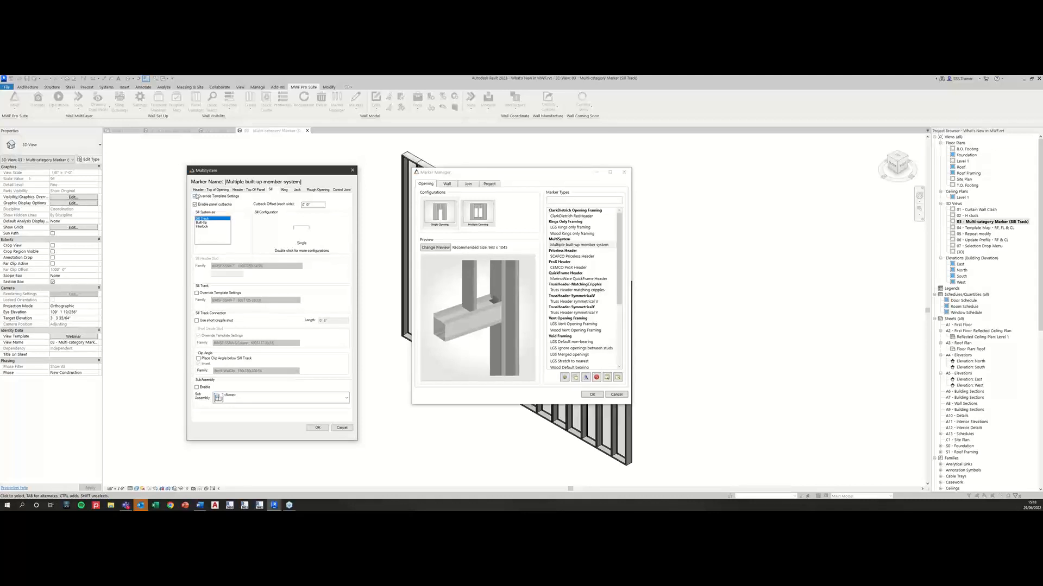
# - Keep the sill template override on, override the sill track's family settings and enable the short cripple stud for the sill track connection
pyautogui.click(196, 196)
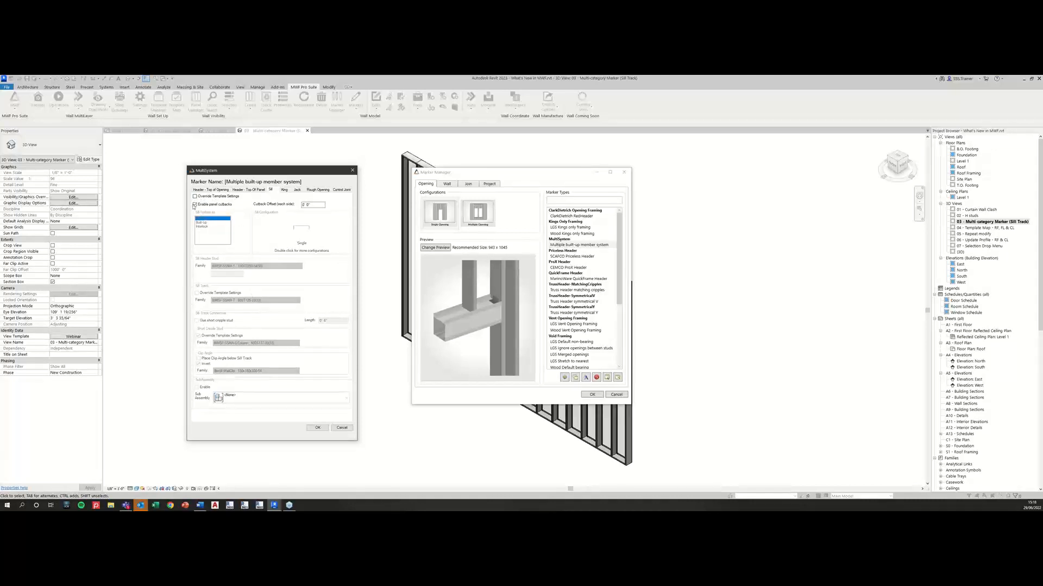
pyautogui.click(195, 197)
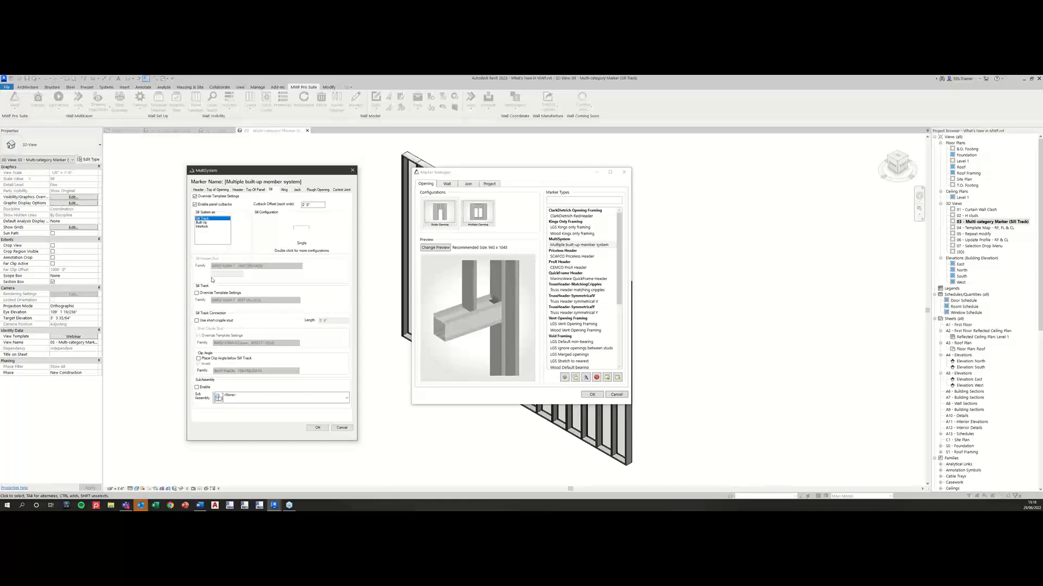
pyautogui.click(197, 293)
pyautogui.click(236, 300)
pyautogui.click(197, 321)
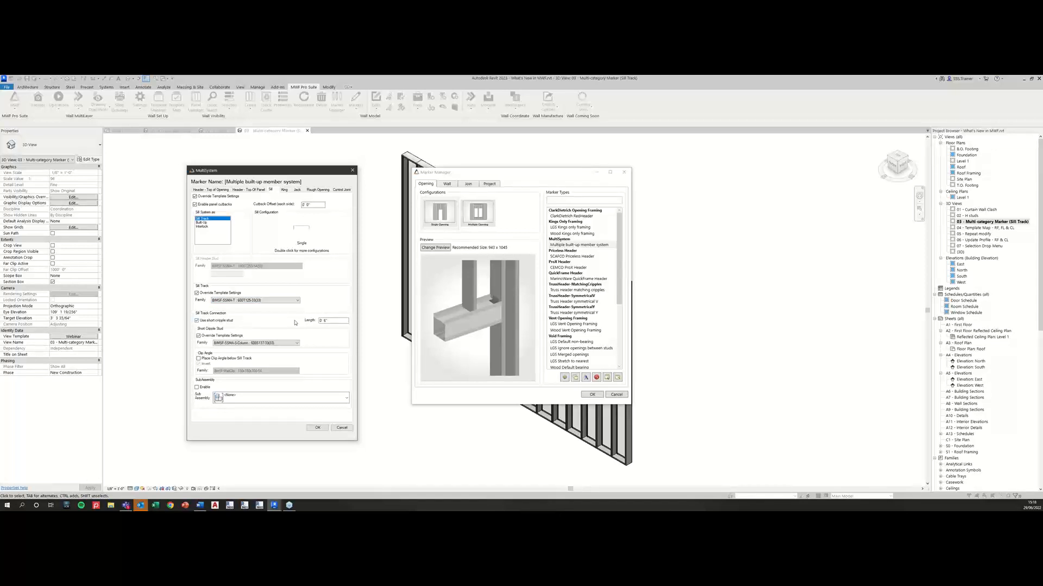
# - Define the short cripple stud's length and family, and place a clip angle below the sill track
pyautogui.click(325, 321)
pyautogui.click(234, 343)
pyautogui.click(234, 346)
pyautogui.click(239, 351)
pyautogui.click(322, 322)
pyautogui.click(198, 359)
# - Set the top-of-opening header system to Header Track, update the existing instances and accept the Marker Manager changes
pyautogui.click(210, 190)
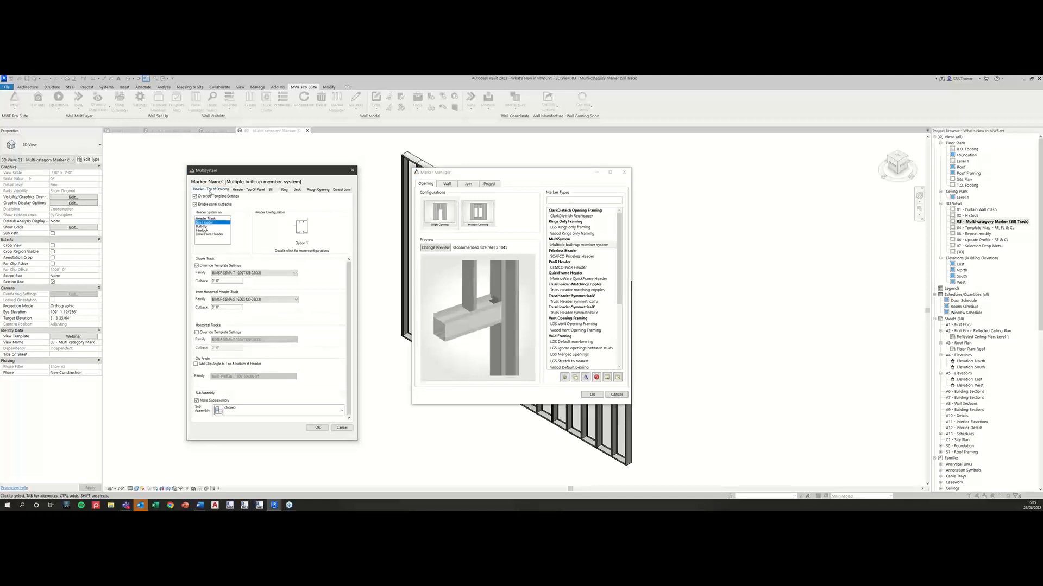
pyautogui.click(206, 218)
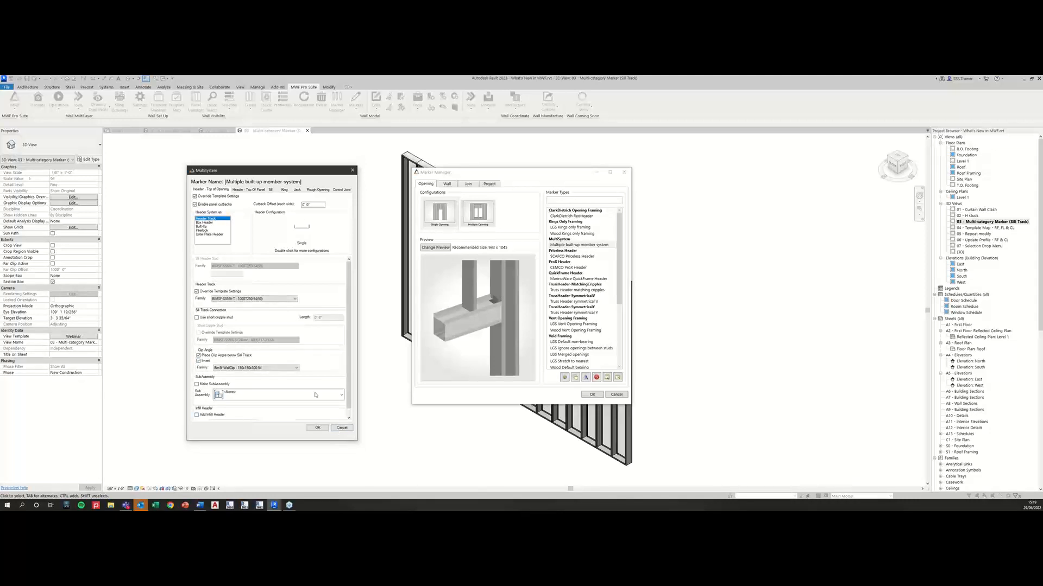
pyautogui.click(318, 428)
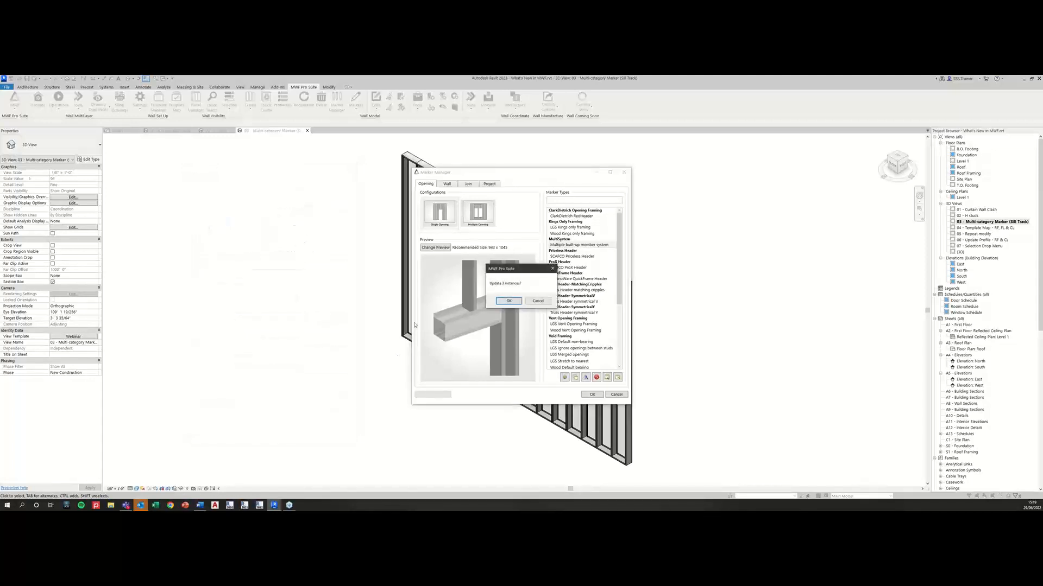
pyautogui.click(509, 302)
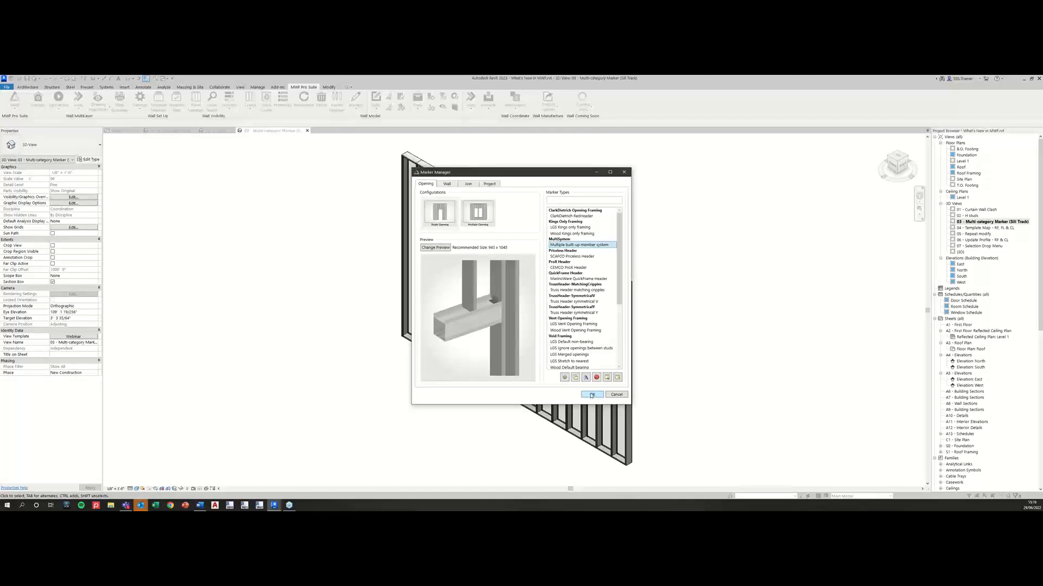
pyautogui.click(592, 395)
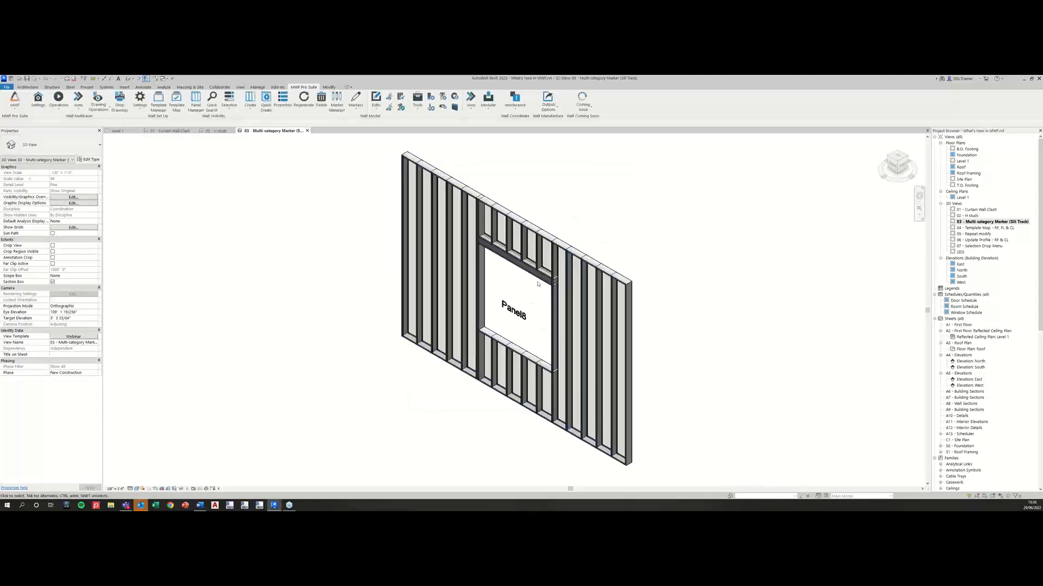
# - Apply the Multiple built-up member system framing type to the rectangular wall opening in Panel8
pyautogui.click(537, 282)
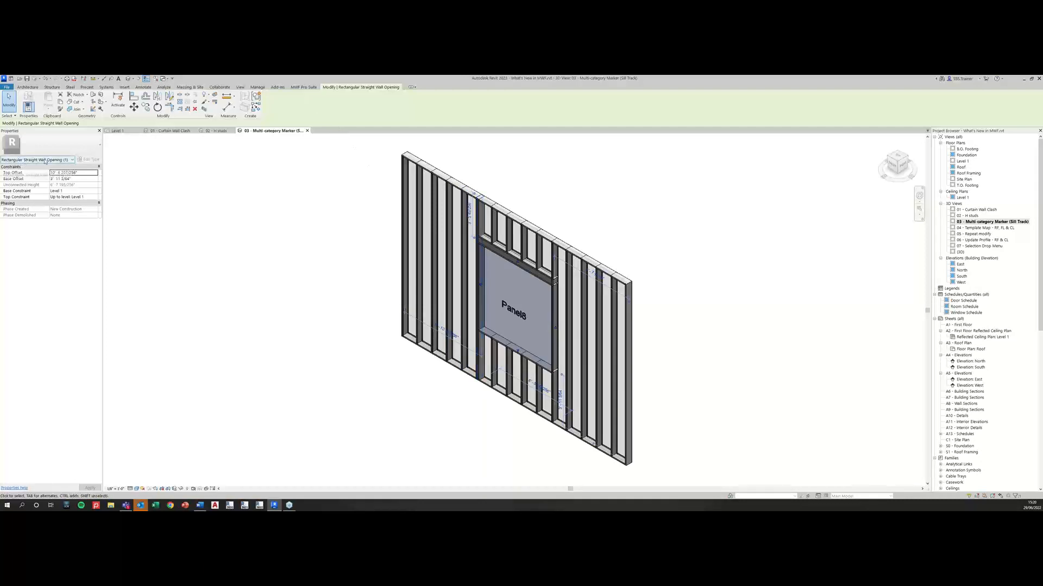
pyautogui.click(301, 88)
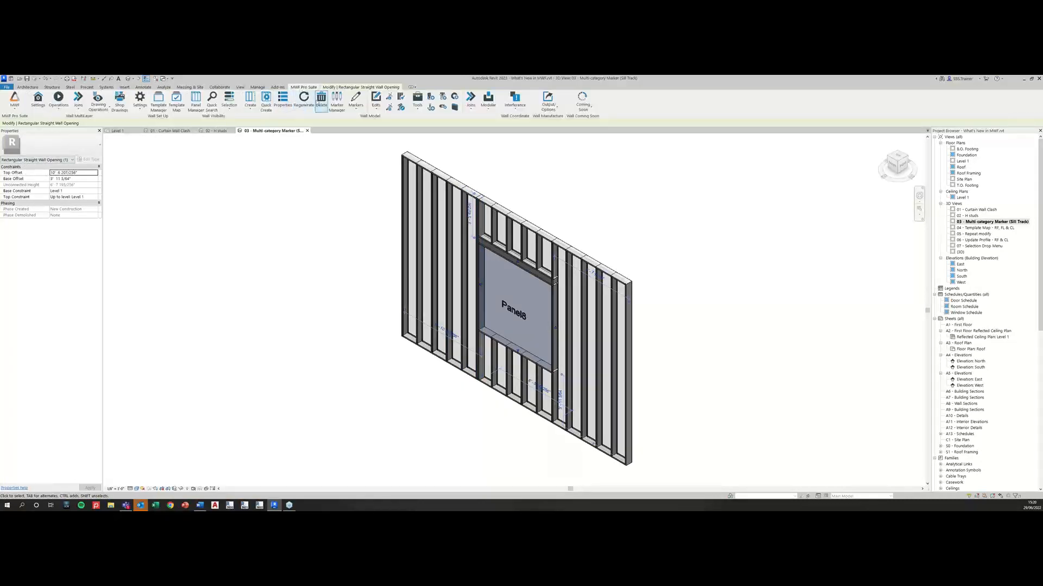
pyautogui.click(356, 109)
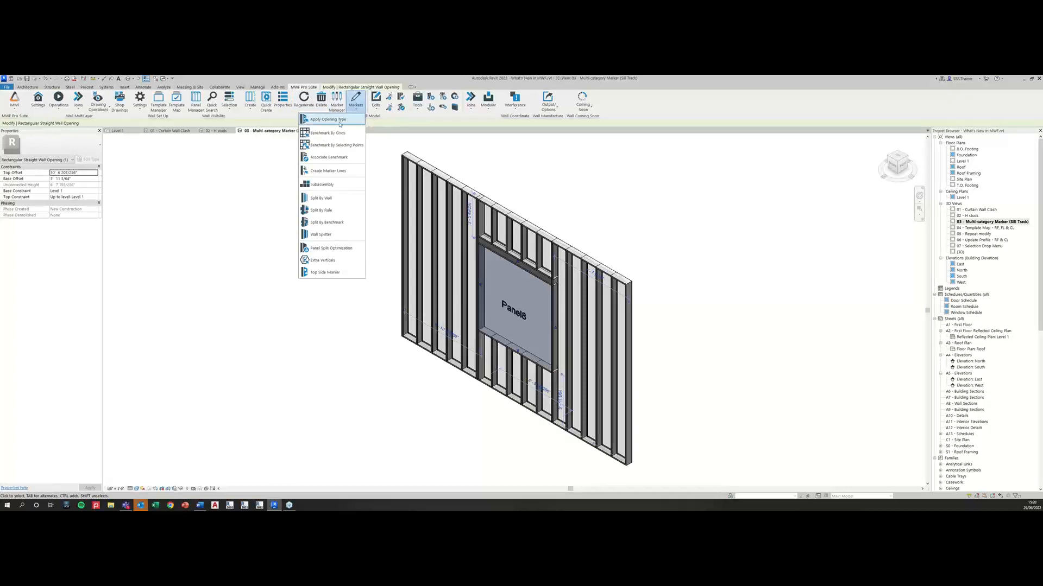
pyautogui.click(328, 119)
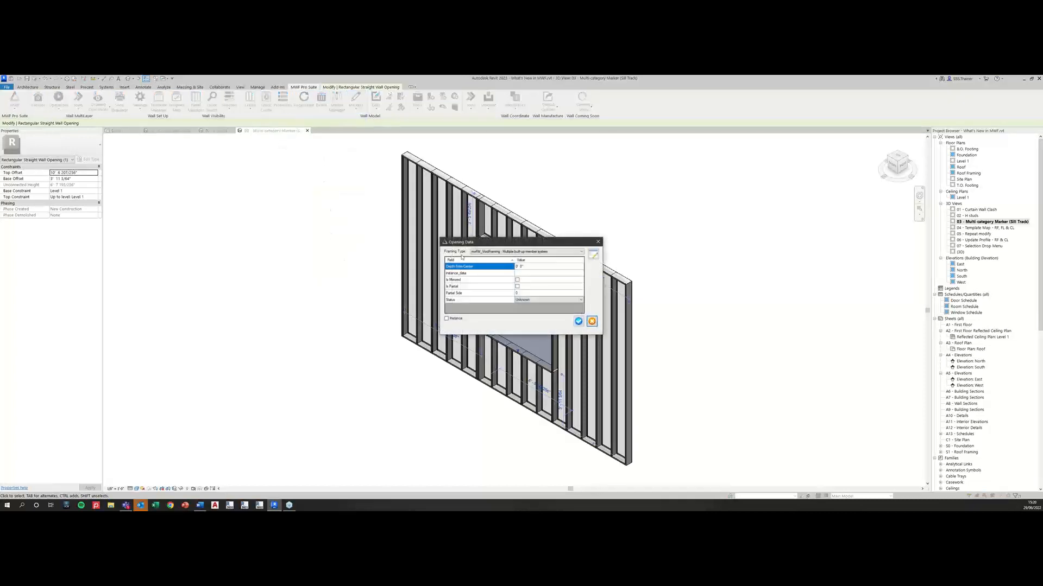
pyautogui.click(562, 251)
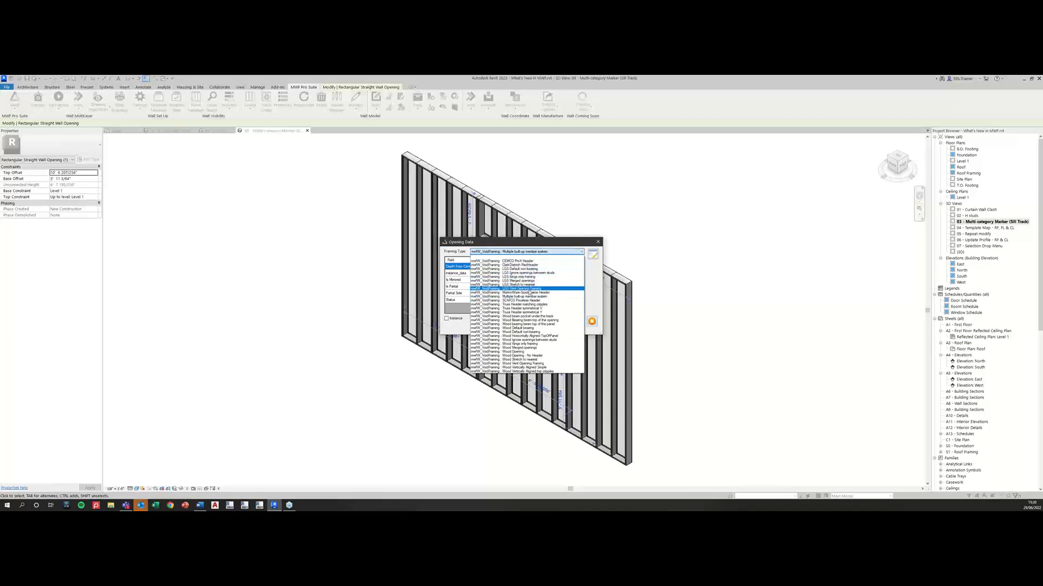
pyautogui.click(526, 297)
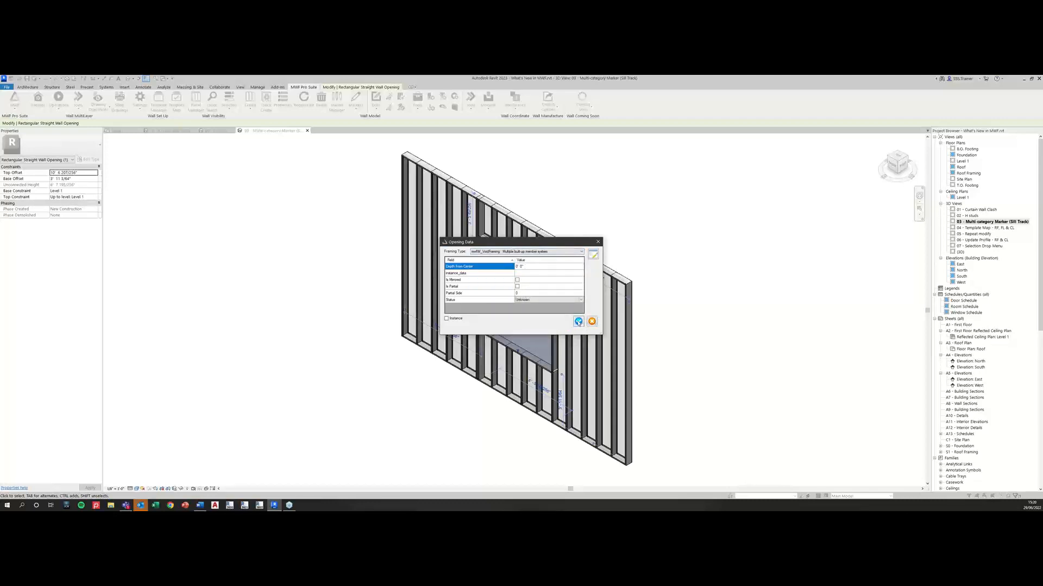
pyautogui.click(578, 322)
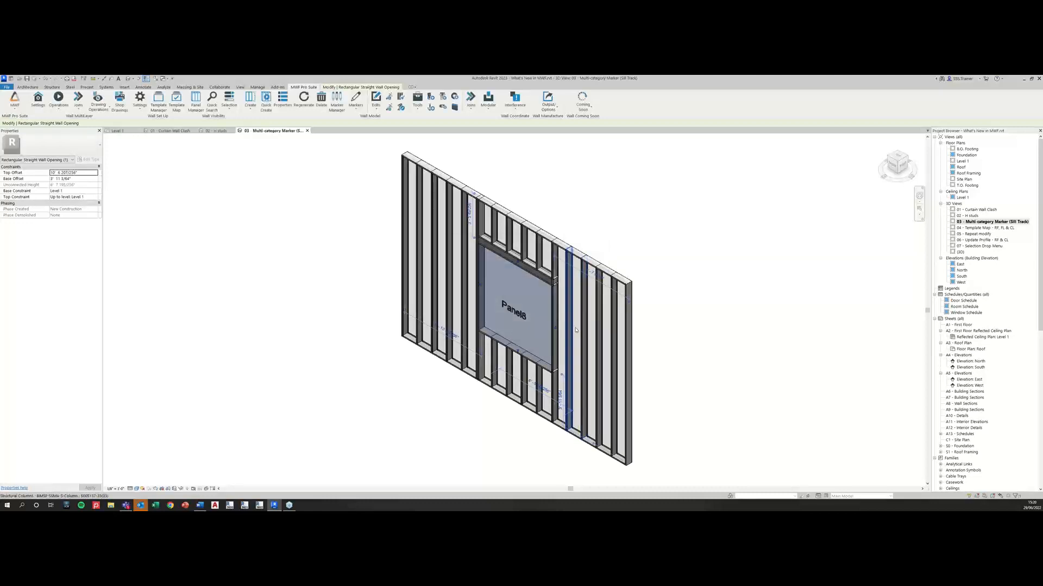
pyautogui.click(524, 240)
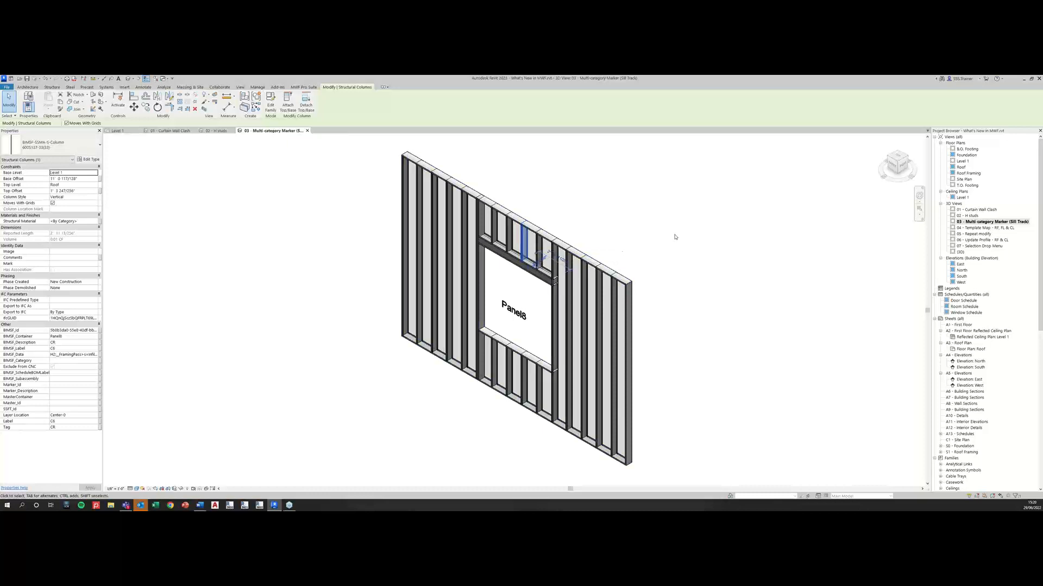
# - Examine the short cripple stud supporting the sill track of Panel8's opening, viewing the connection from both faces of the wall
pyautogui.click(303, 87)
pyautogui.click(303, 100)
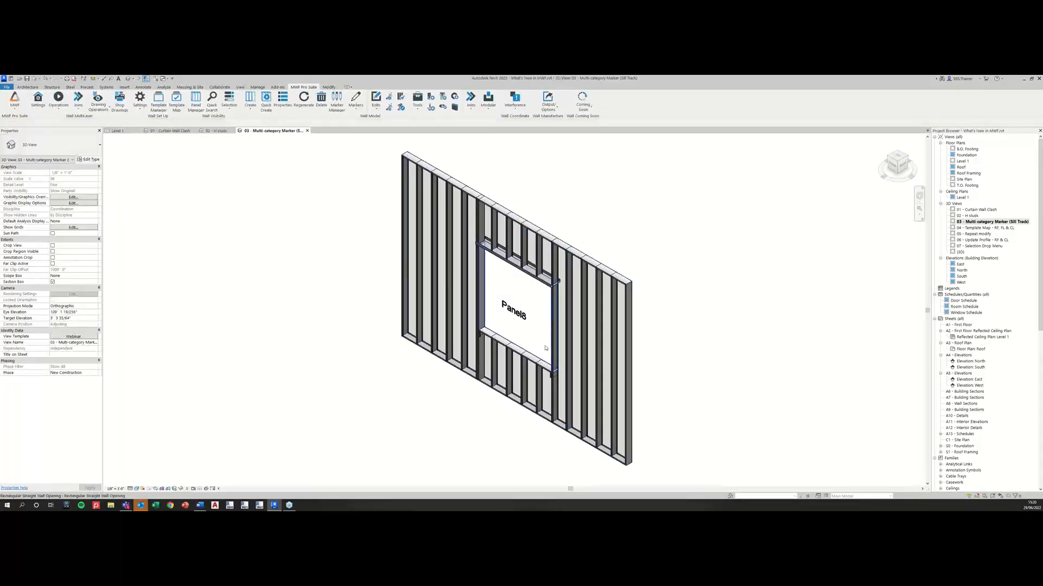
pyautogui.scroll(6, 445, 321)
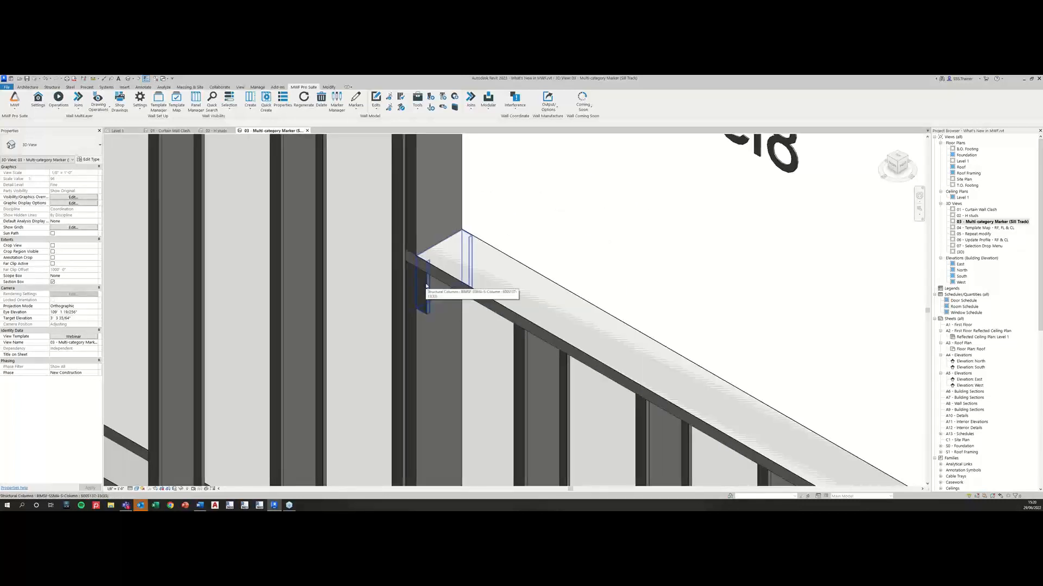
pyautogui.click(426, 286)
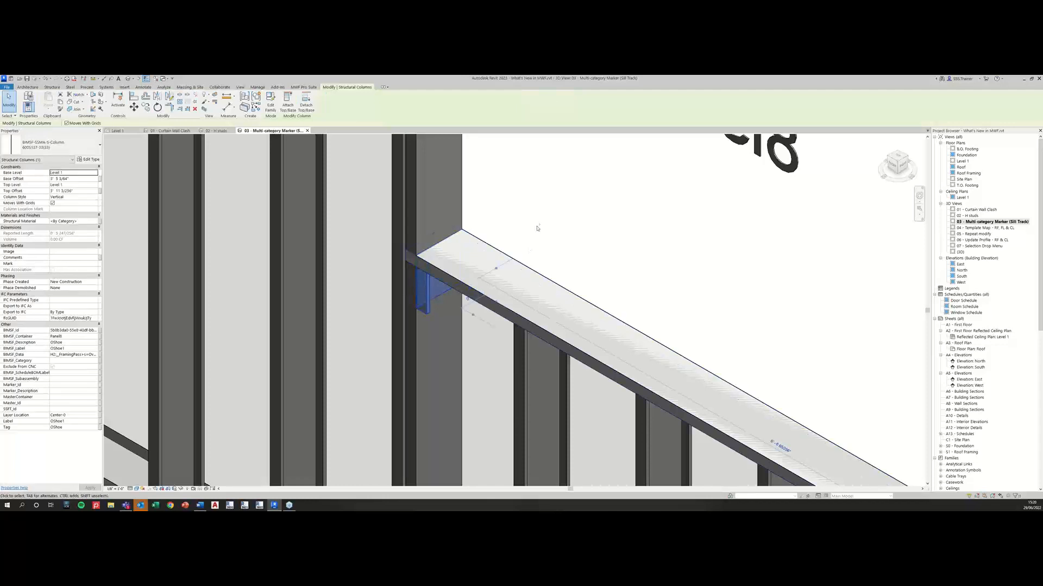
pyautogui.keyDown('shift'); pyautogui.moveTo(470, 233); pyautogui.dragTo(621, 225, button='middle'); pyautogui.keyUp('shift')
pyautogui.scroll(-4, 621, 225)
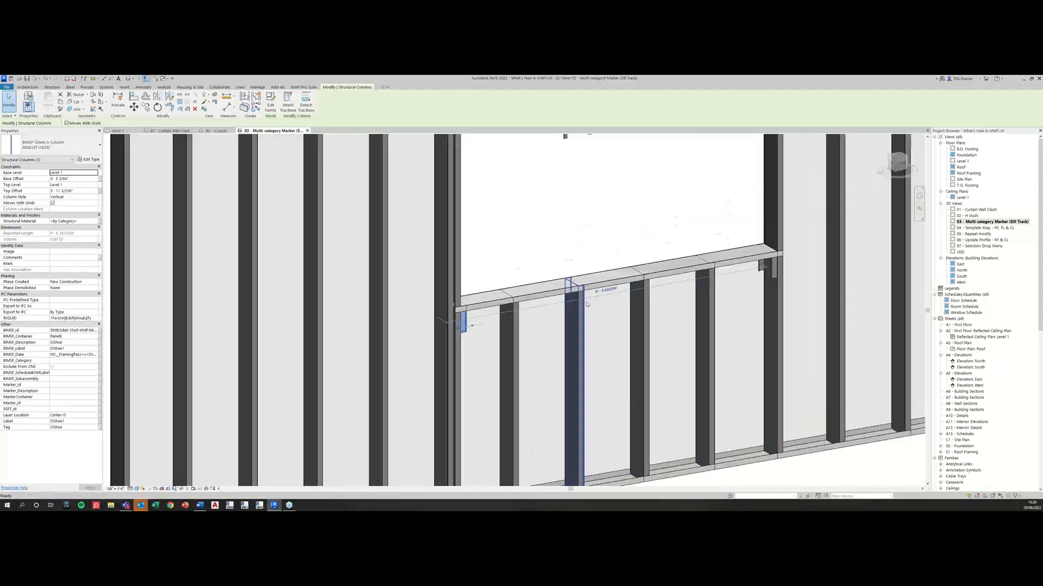
pyautogui.scroll(-2, 706, 250)
pyautogui.scroll(-2, 711, 253)
pyautogui.moveTo(695, 221); pyautogui.dragTo(631, 205, button='middle')
pyautogui.scroll(1, 656, 173)
pyautogui.moveTo(685, 257); pyautogui.dragTo(685, 323, button='middle')
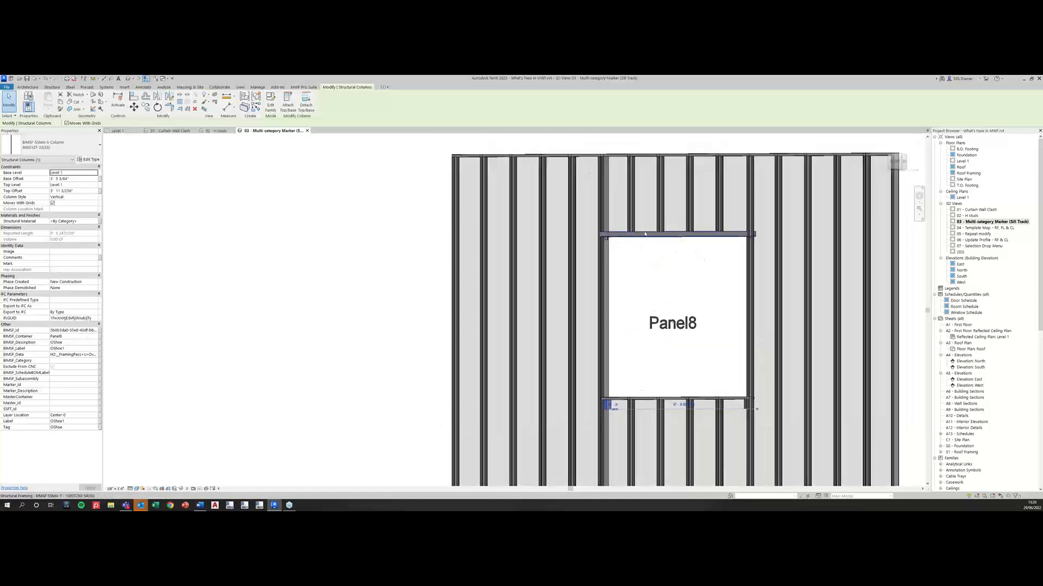
pyautogui.keyDown('shift'); pyautogui.moveTo(644, 234); pyautogui.dragTo(623, 379, button='middle'); pyautogui.keyUp('shift')
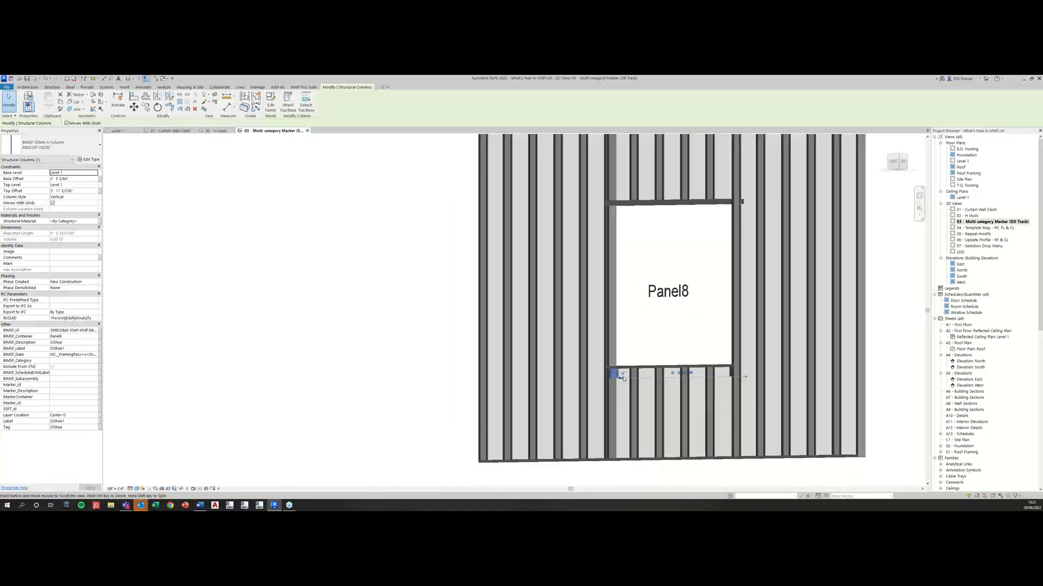
pyautogui.scroll(5, 623, 378)
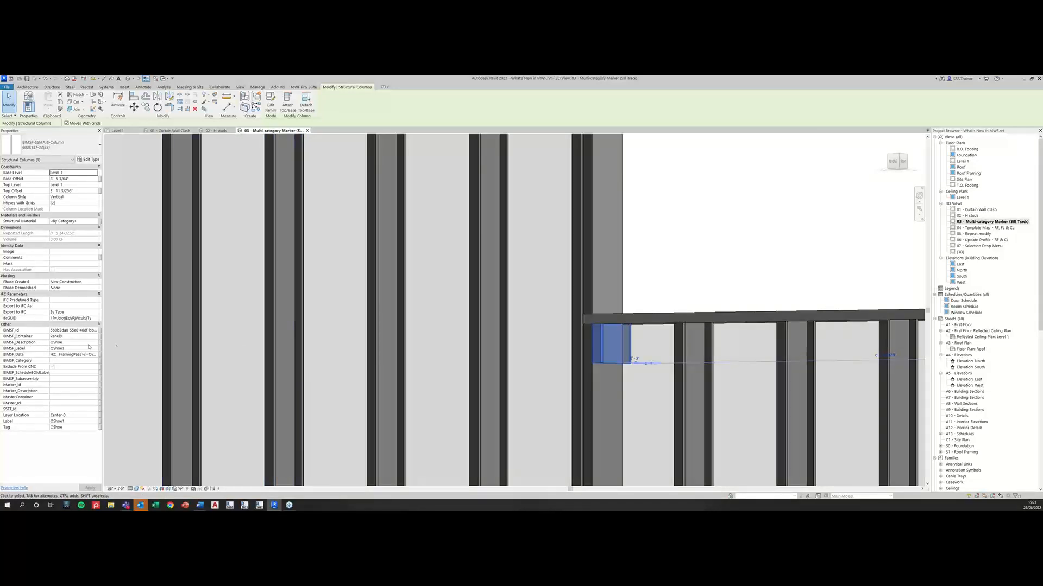
pyautogui.keyDown('shift'); pyautogui.moveTo(804, 238); pyautogui.dragTo(784, 282, button='middle'); pyautogui.keyUp('shift')
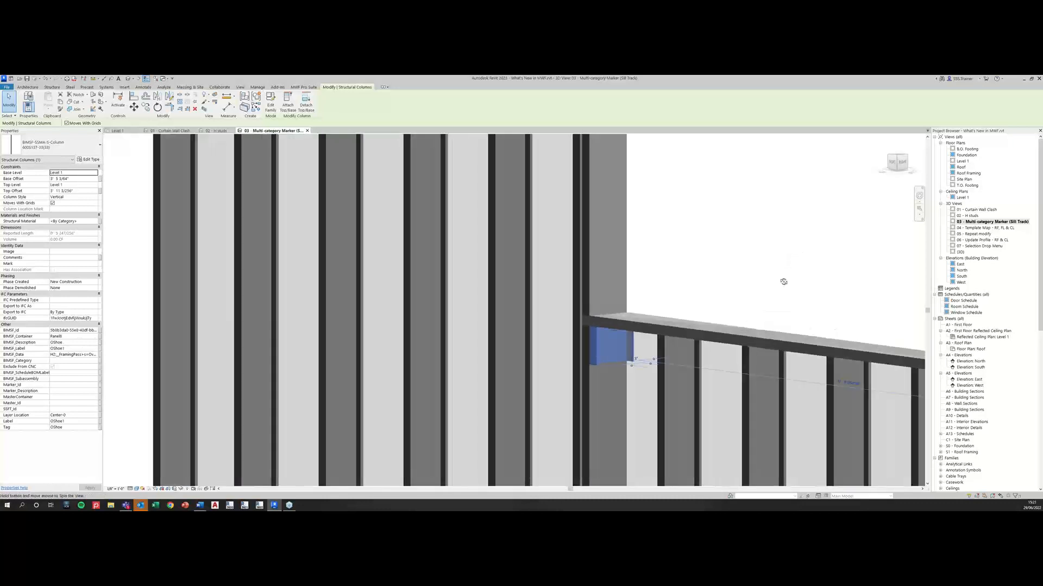
# - Examine the header track above Panel8's opening and clear the stud selection
pyautogui.scroll(-5, 665, 301)
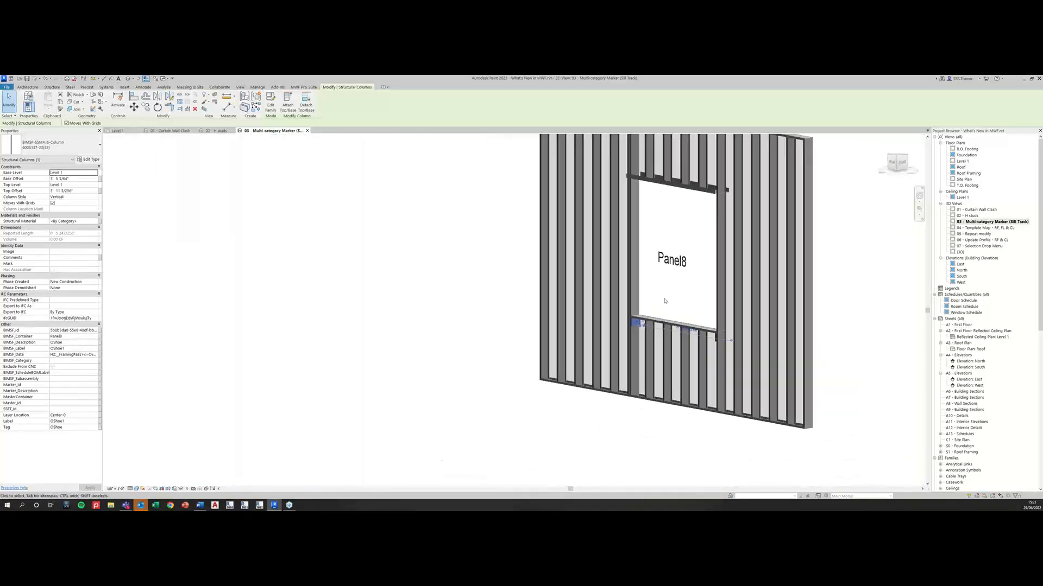
pyautogui.scroll(4, 676, 195)
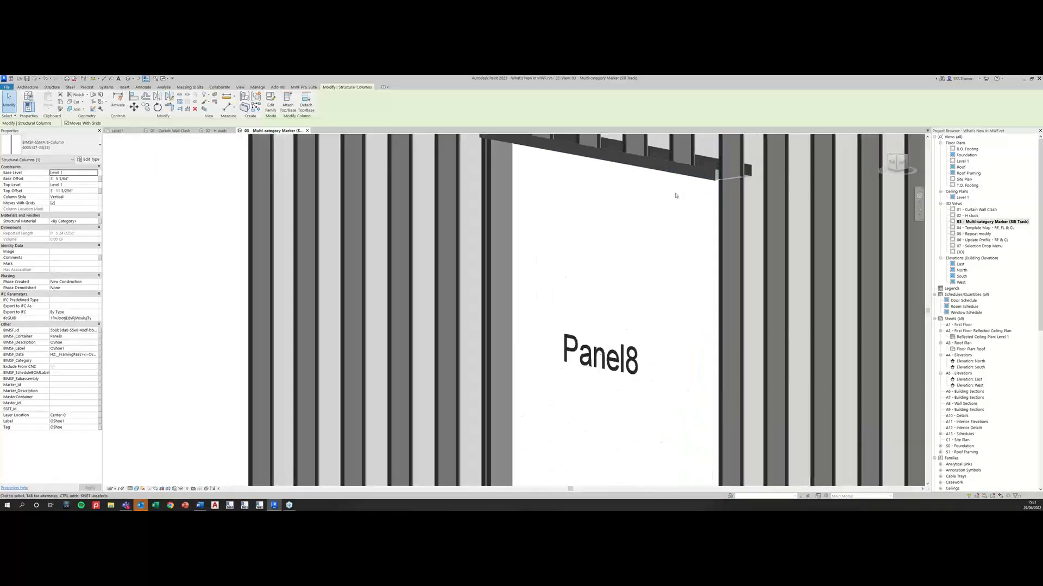
pyautogui.moveTo(676, 196); pyautogui.dragTo(611, 243, button='middle')
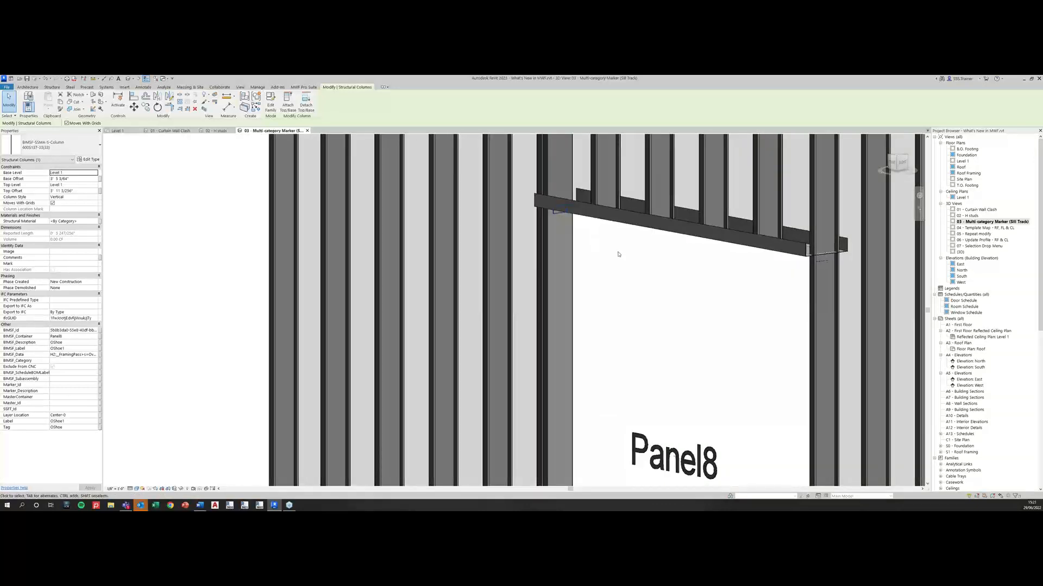
pyautogui.scroll(-5, 635, 288)
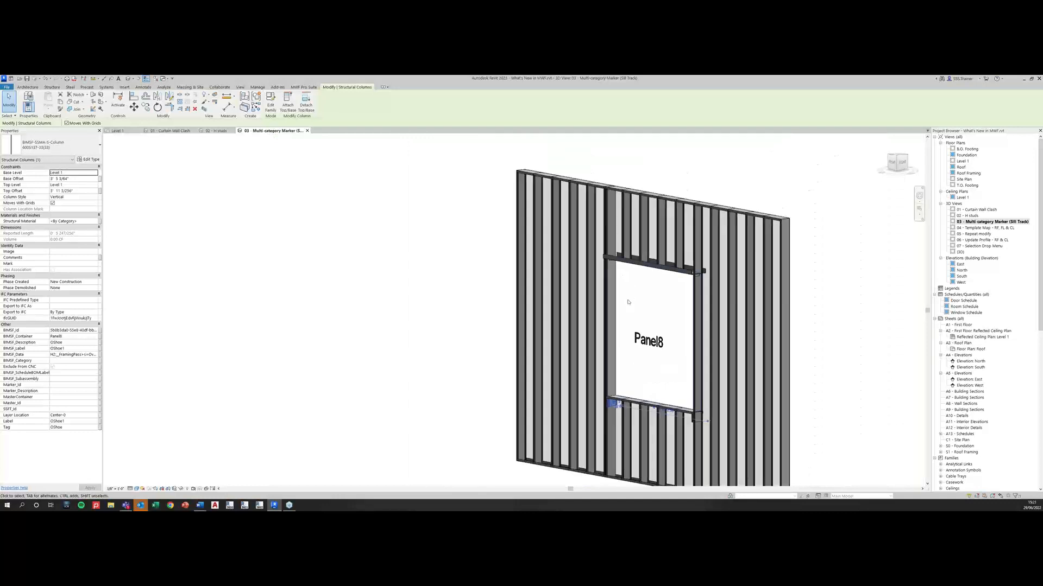
pyautogui.click(225, 323)
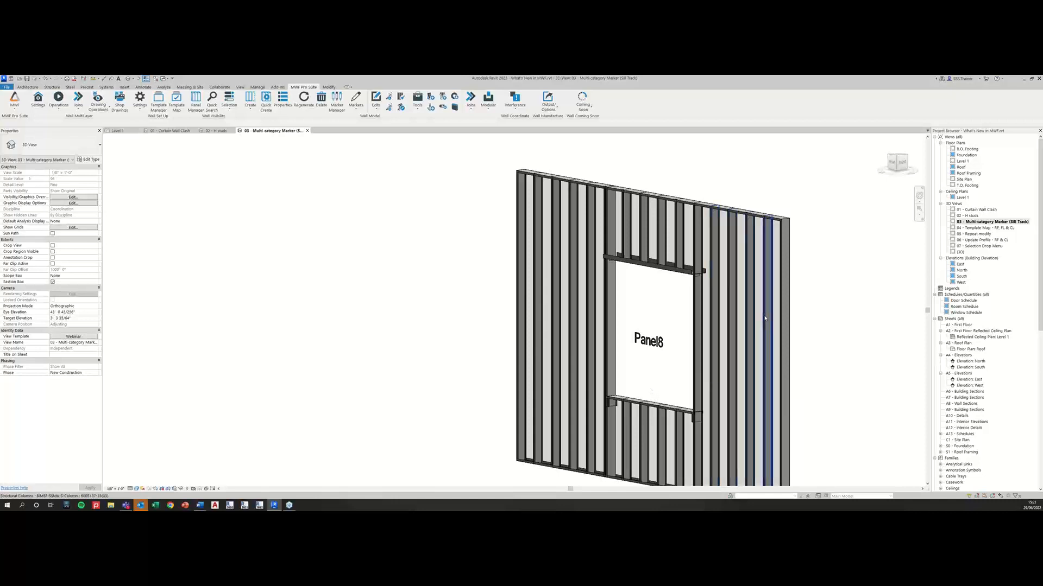
# - Review the Template Map area in the Level 1 plan and open the 3D view 04 - Template Map - RF, FL & CL
pyautogui.click(118, 132)
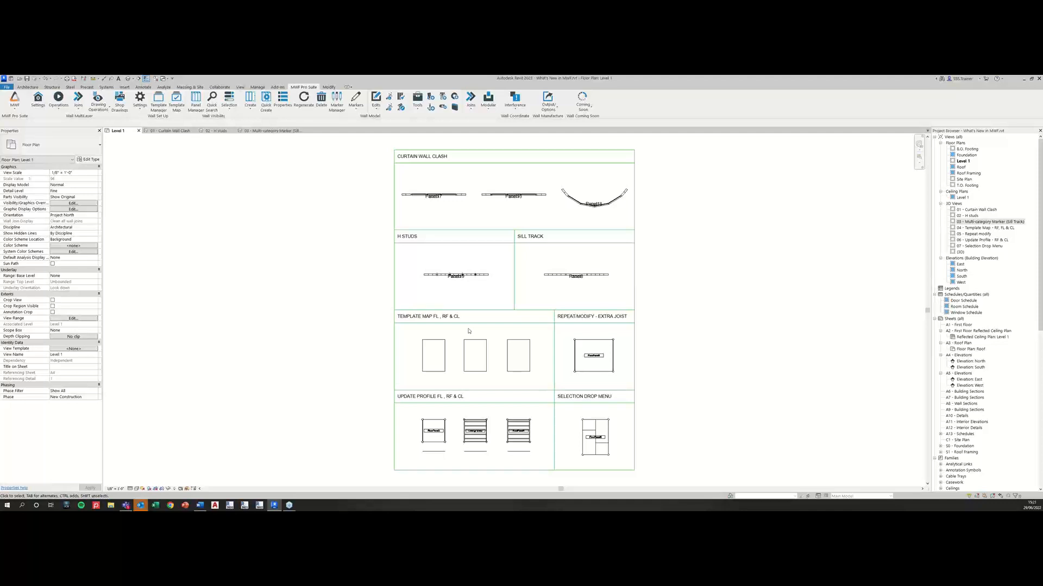
pyautogui.scroll(3, 451, 331)
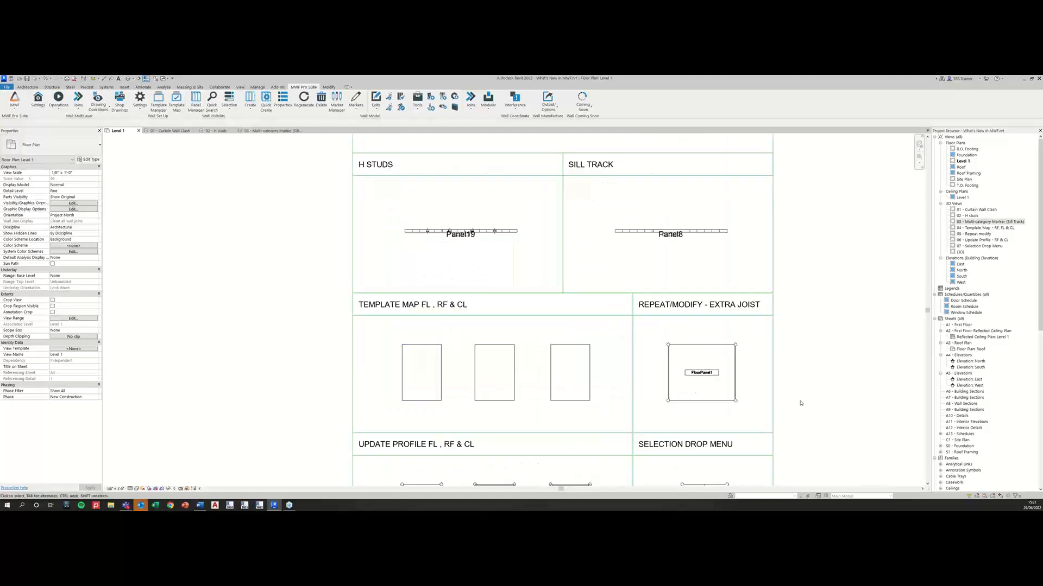
pyautogui.doubleClick(977, 228)
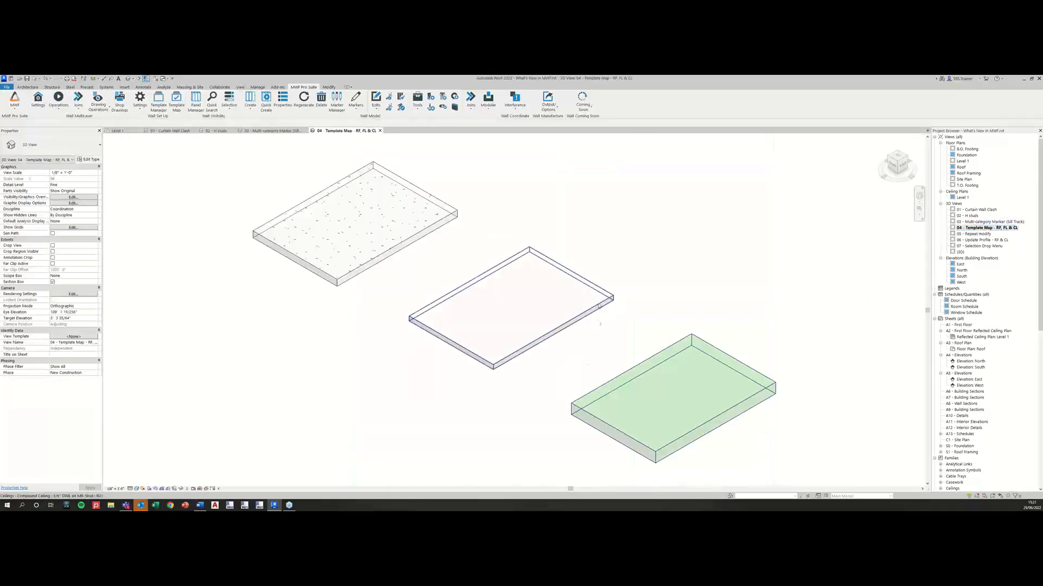
# - Identify the floor, ceiling and roof elements in the template map view by selecting each in turn, and clear the selection
pyautogui.click(436, 227)
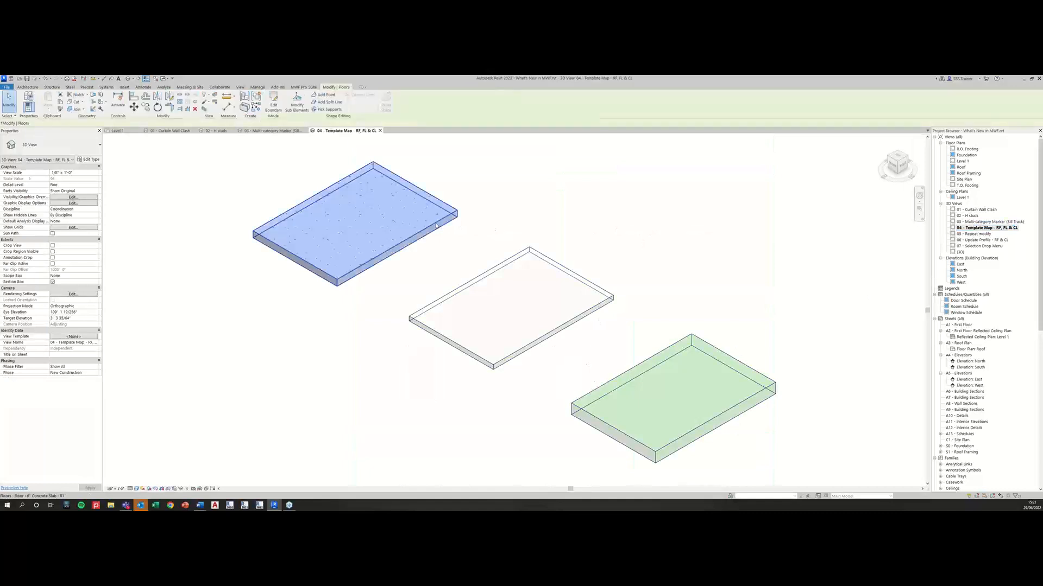
pyautogui.click(519, 266)
pyautogui.click(695, 358)
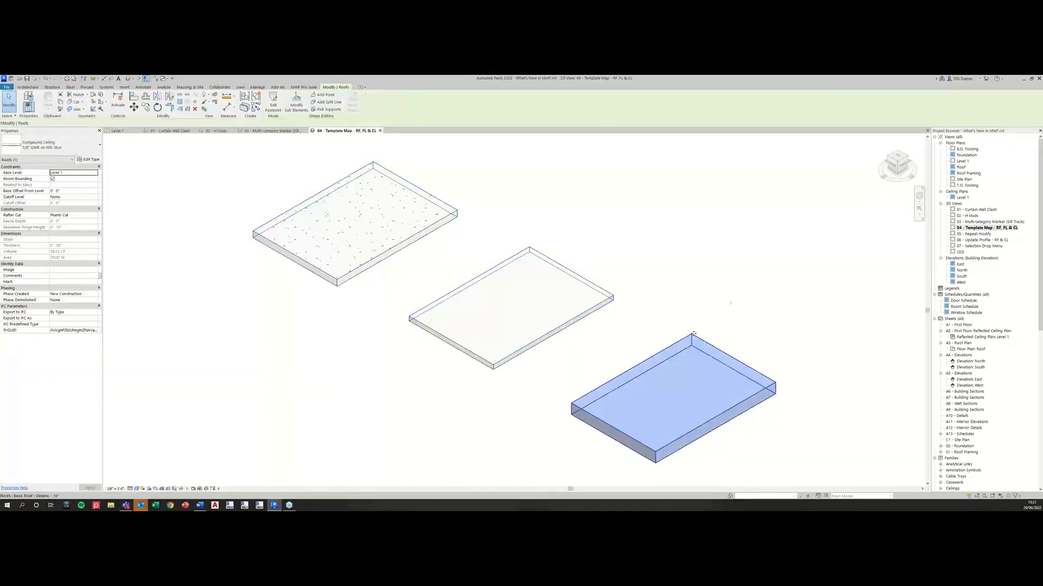
pyautogui.click(737, 266)
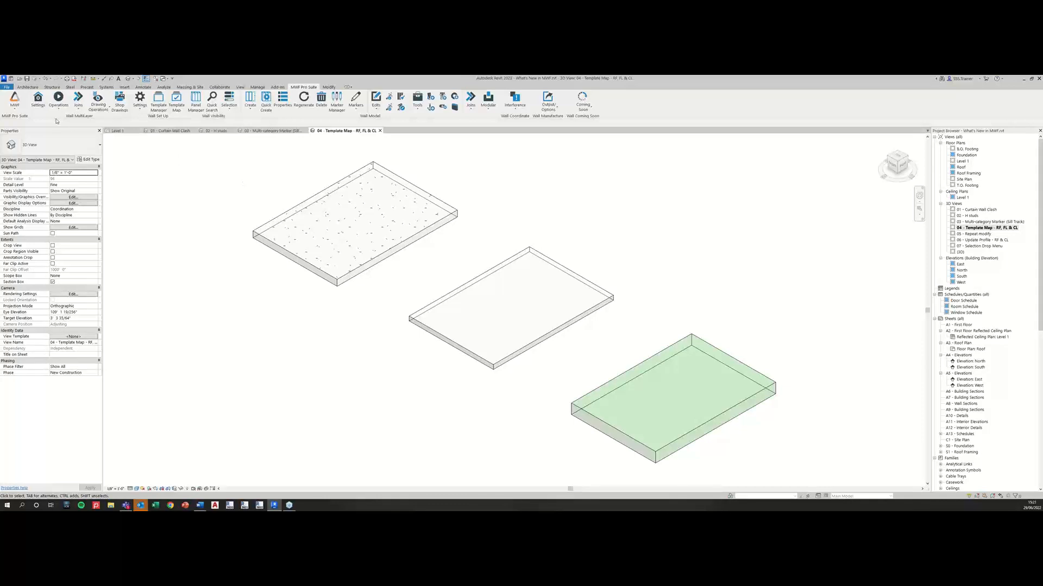
# - Switch to the floor tools, open the Template Map Manager and show the Floor, Ceiling and Roof categories for the Webinar map
pyautogui.click(15, 100)
pyautogui.click(47, 148)
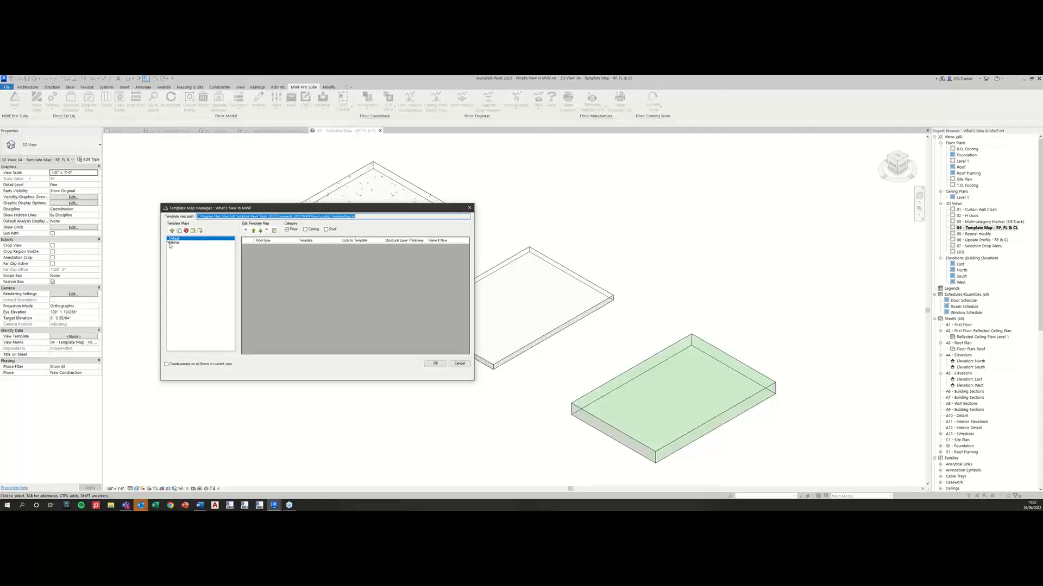
pyautogui.click(171, 243)
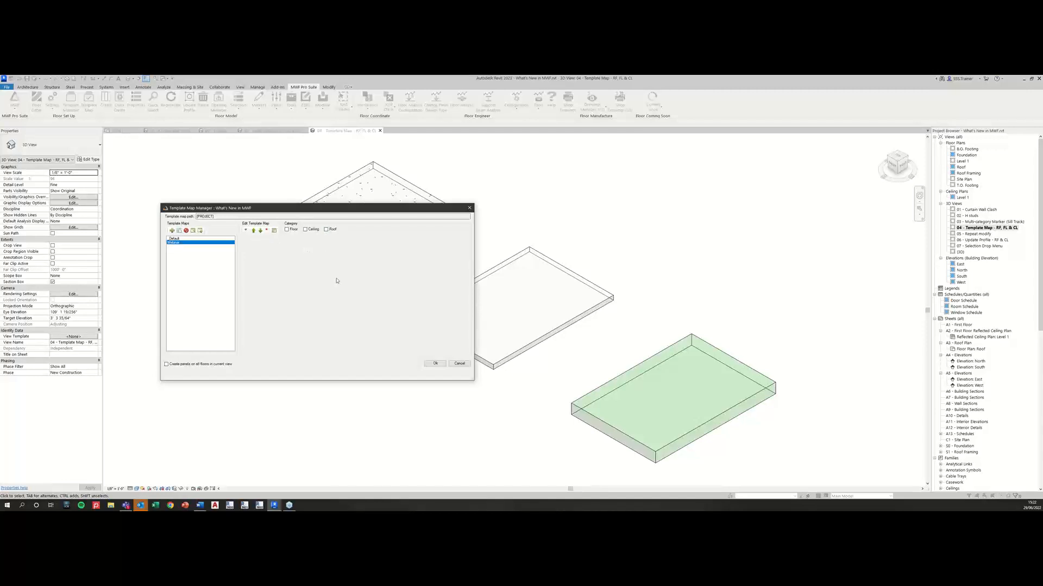
pyautogui.click(287, 230)
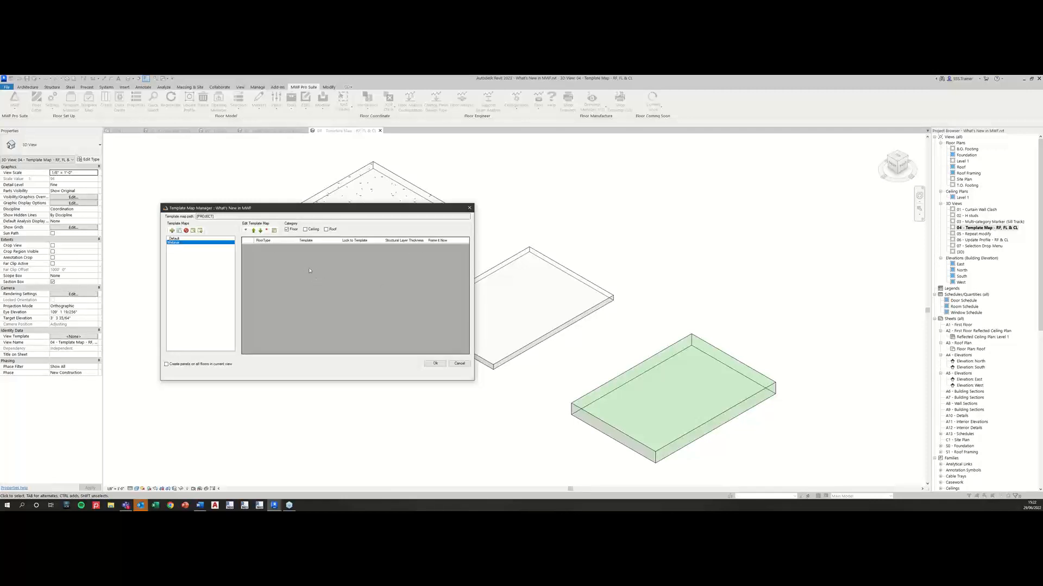
pyautogui.click(305, 230)
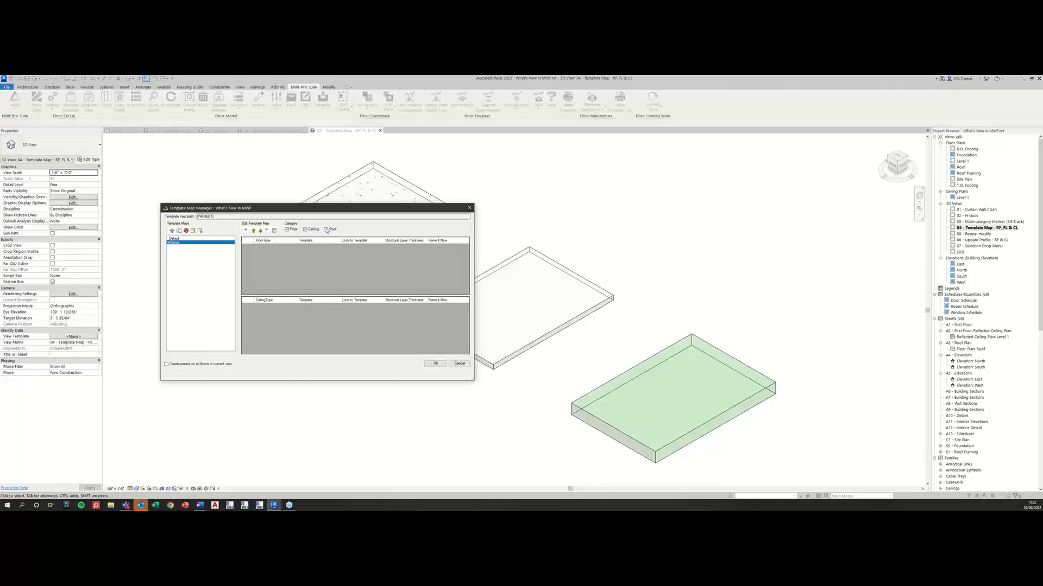
pyautogui.click(326, 230)
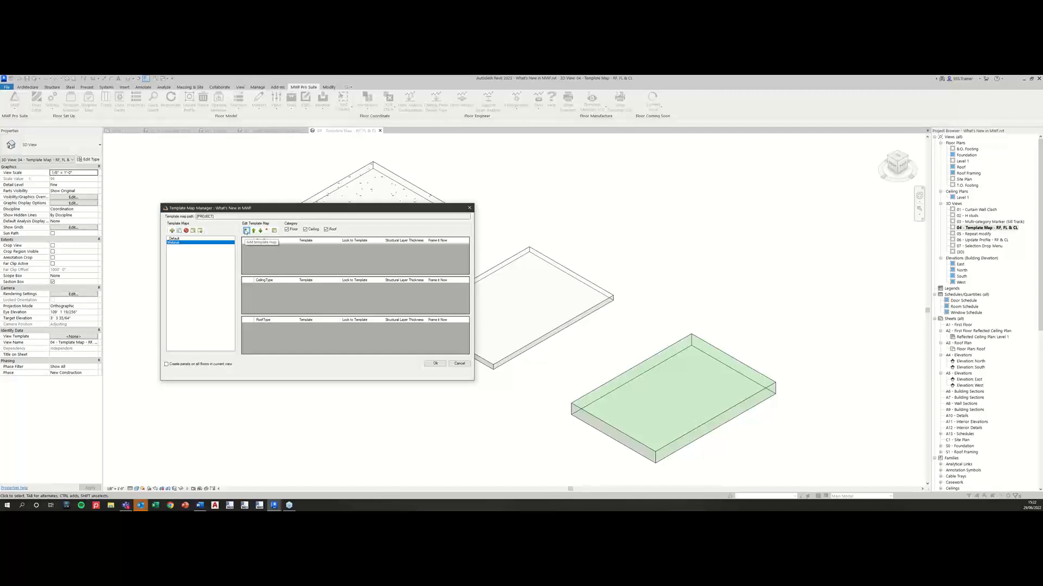
# - Add template map rows for the Floor, Ceiling and Roof categories
pyautogui.click(246, 232)
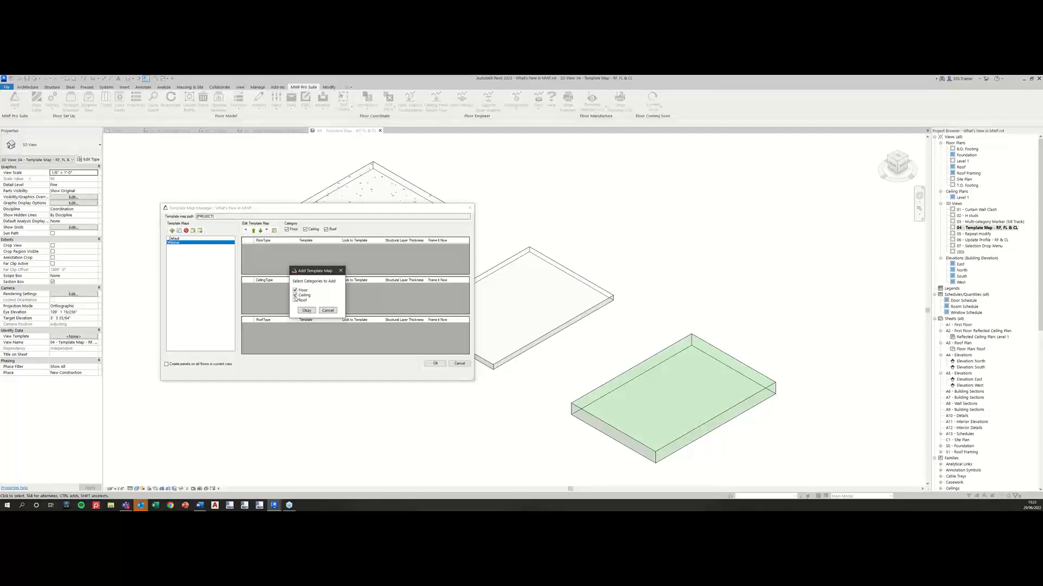
pyautogui.click(295, 300)
pyautogui.click(308, 310)
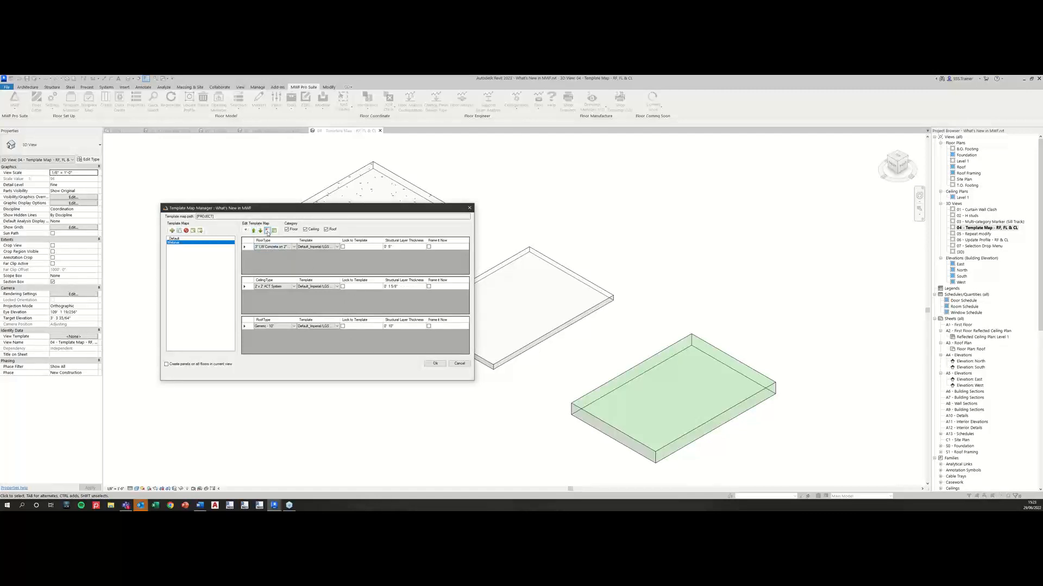
# - Delete the floor row from the template map and add a Floor category row again
pyautogui.click(267, 231)
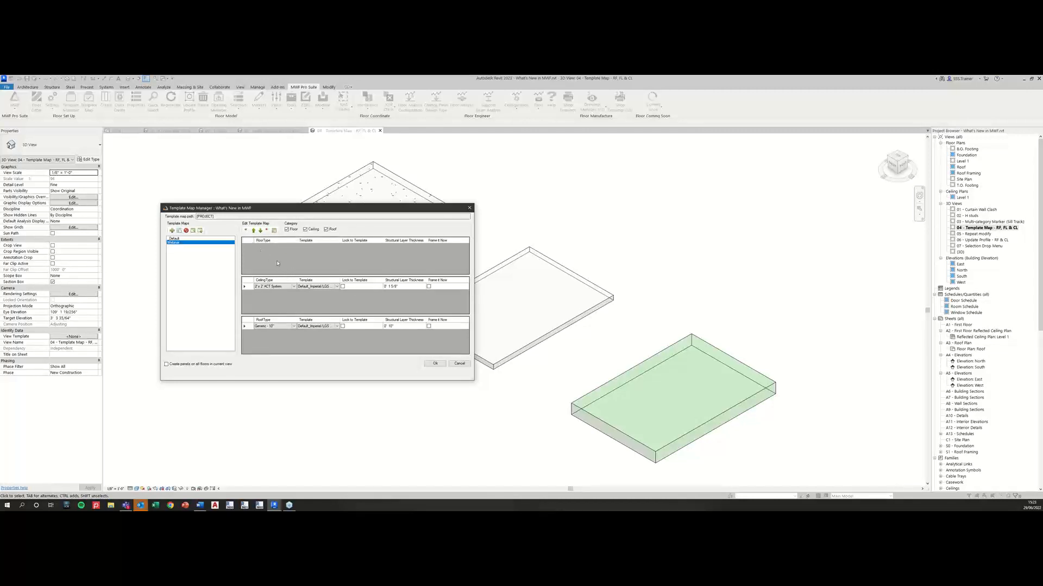
pyautogui.click(246, 230)
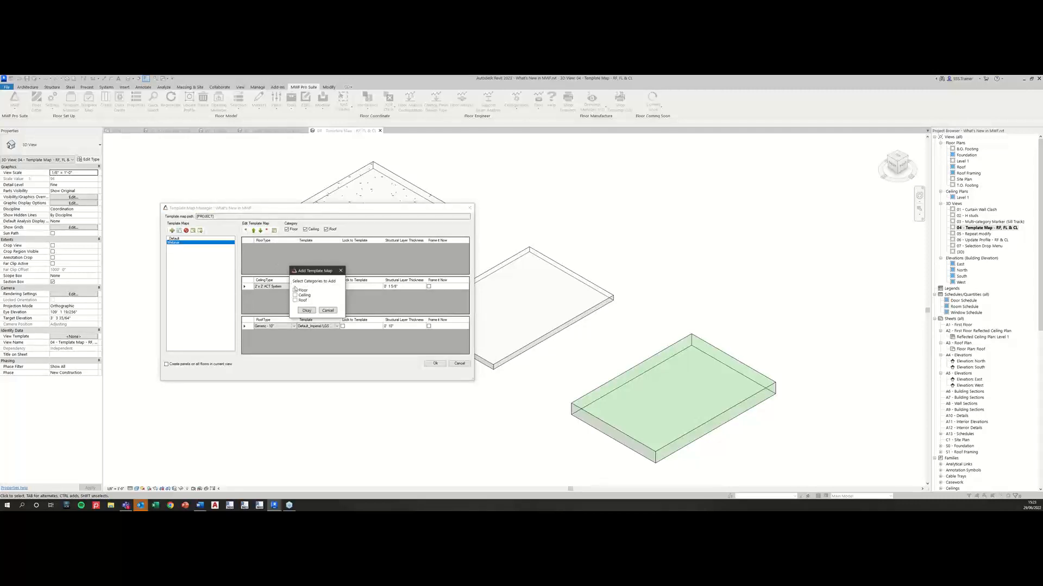
pyautogui.click(307, 310)
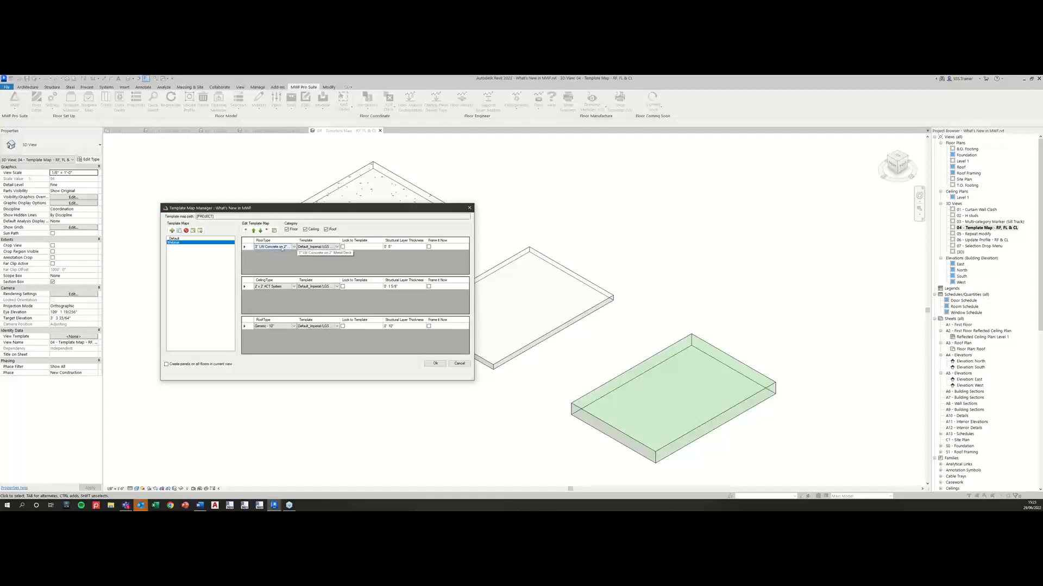
# - Set the mapped types to 6" Concrete Slab for the floor, 5/8" GWB on Mtl. Stud for the ceiling and Generic - 10" for the roof
pyautogui.click(294, 247)
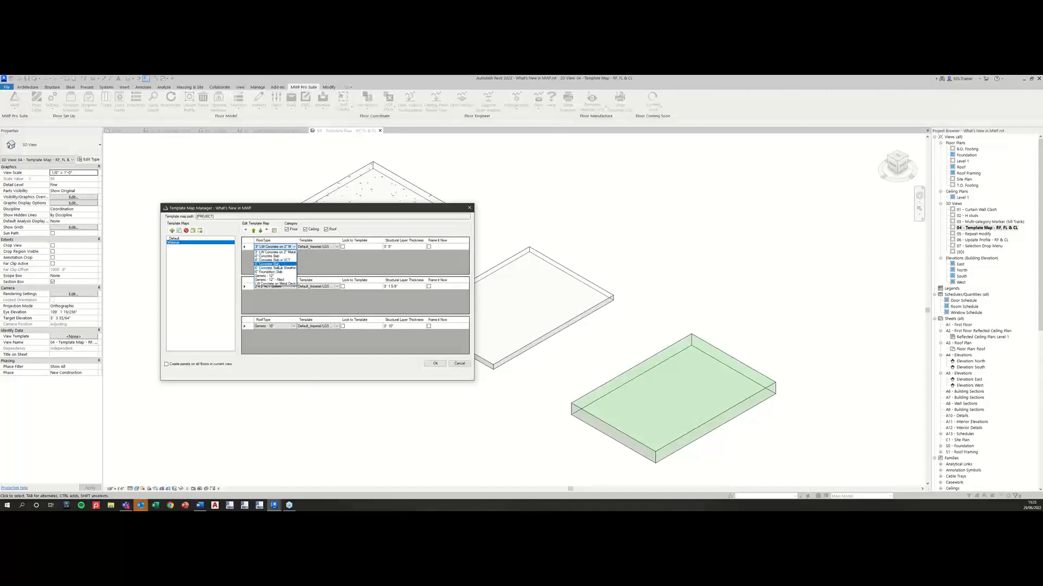
pyautogui.click(282, 264)
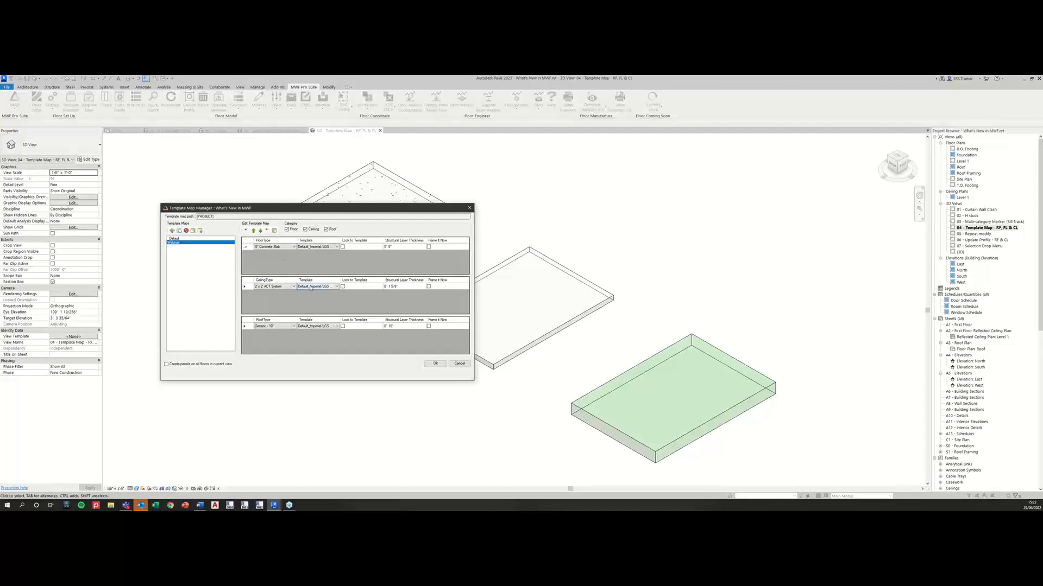
pyautogui.click(293, 286)
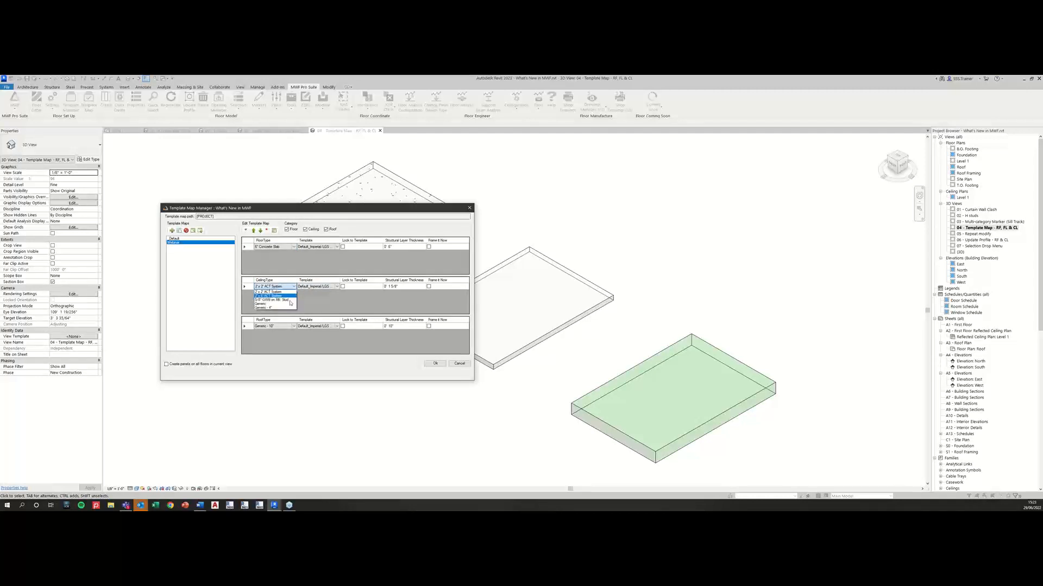
pyautogui.click(286, 300)
pyautogui.click(294, 325)
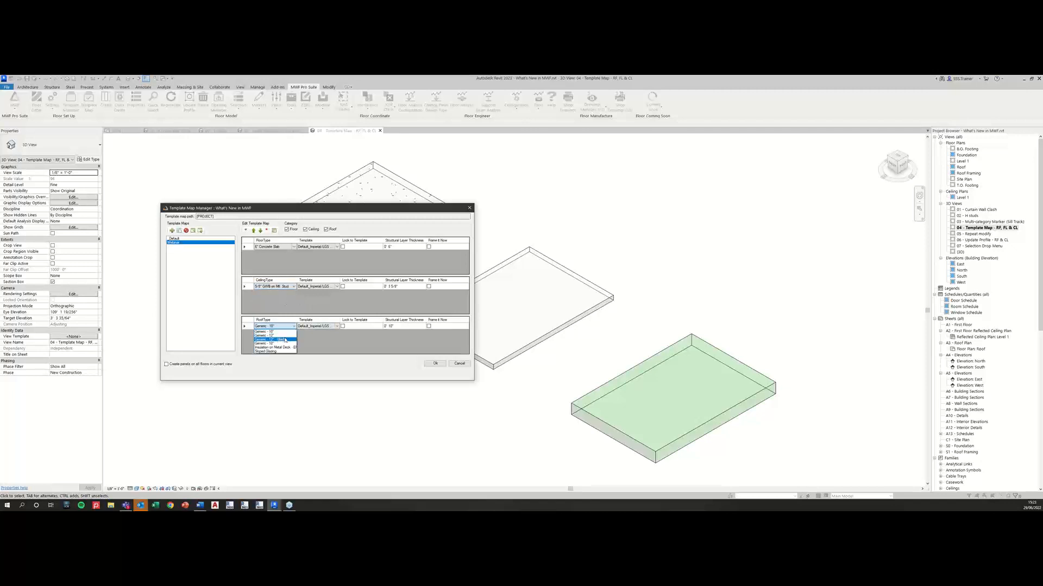
pyautogui.click(286, 332)
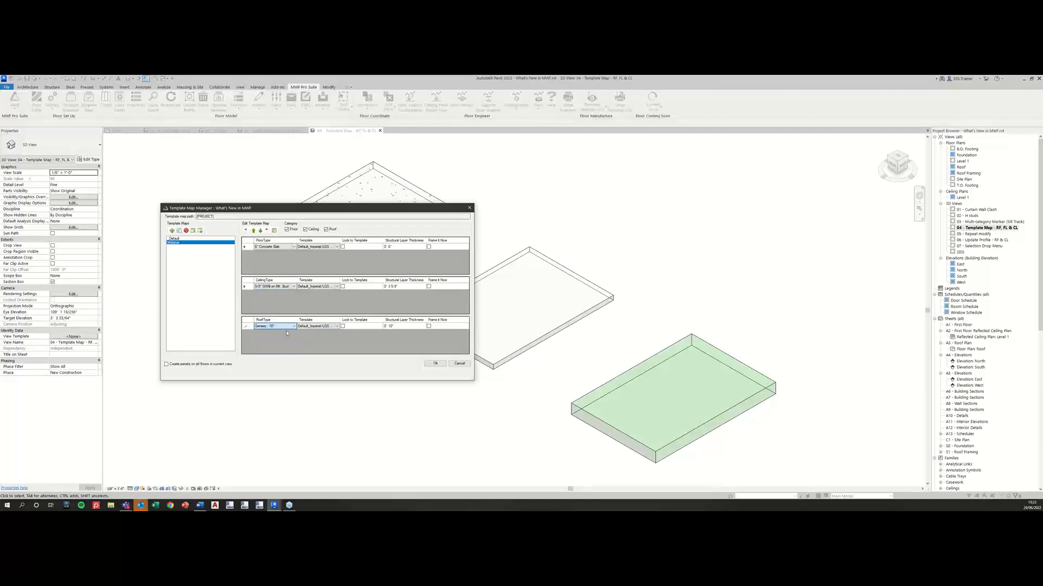
# - Assign the Webinar LGS templates to the map rows: FL for the floor, CL for the ceiling and RF for the roof
pyautogui.click(337, 247)
pyautogui.click(337, 247)
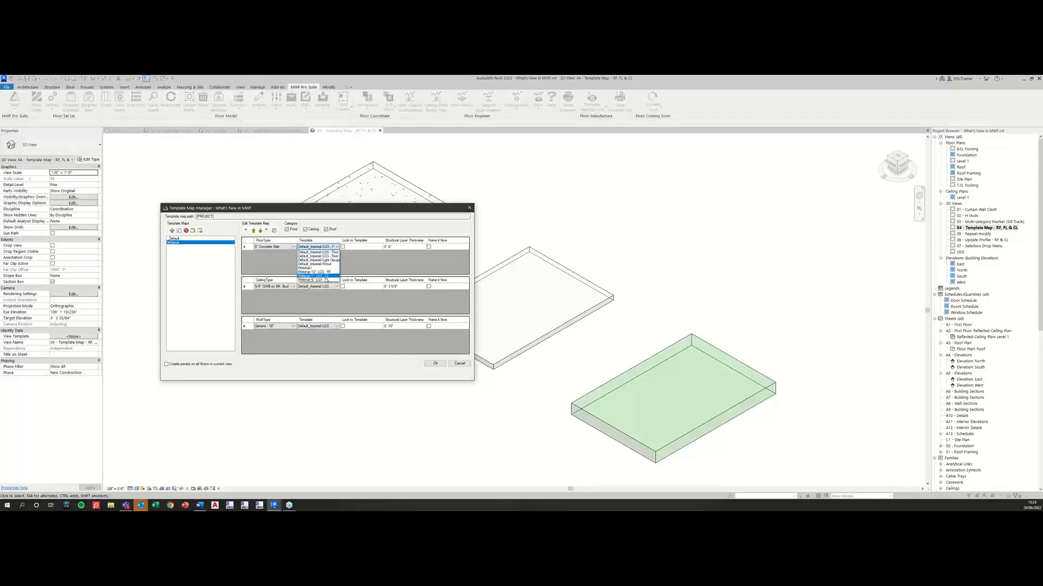
pyautogui.click(326, 280)
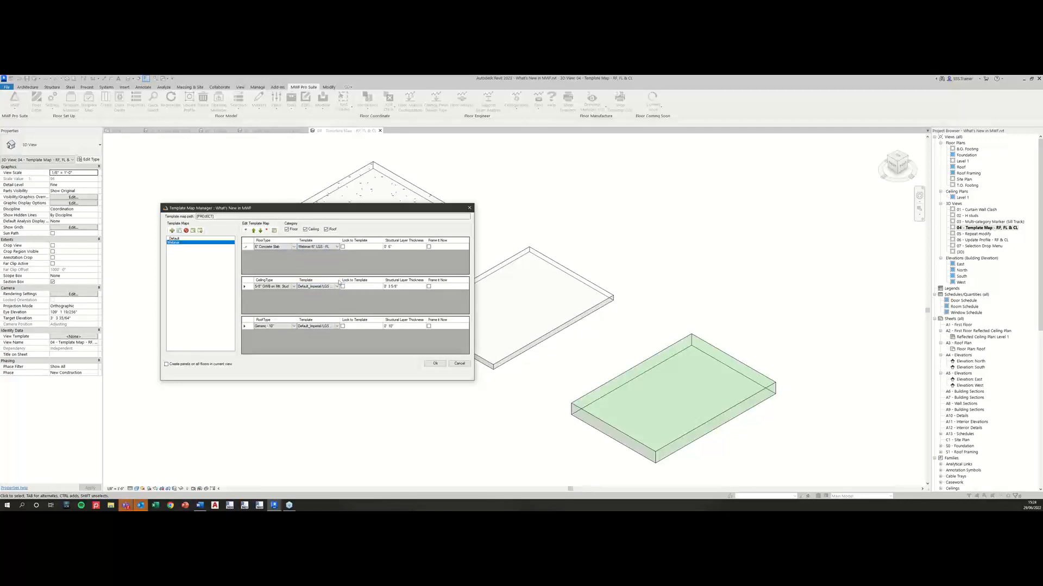
pyautogui.click(337, 287)
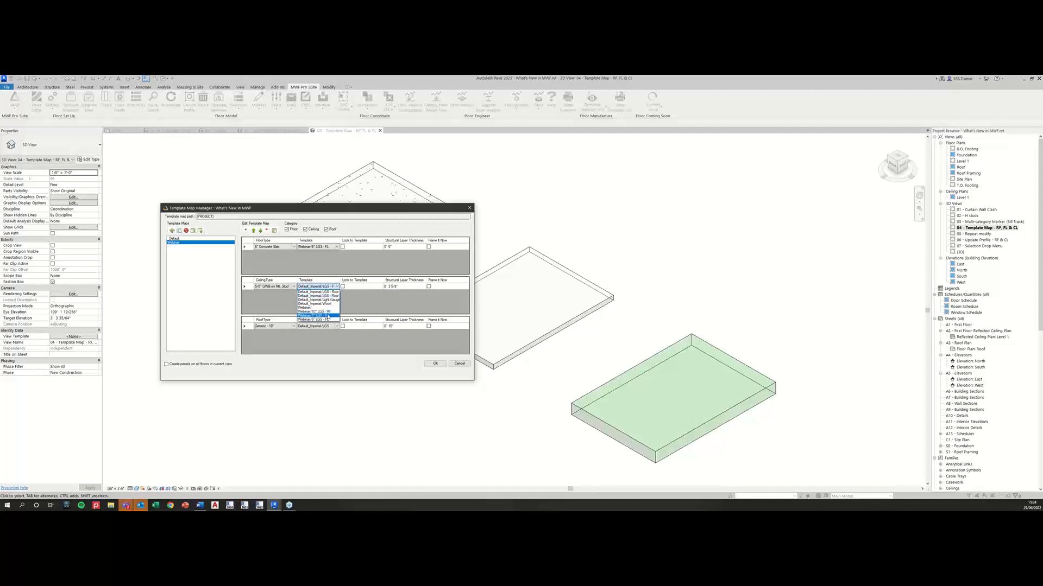
pyautogui.click(328, 316)
pyautogui.click(337, 326)
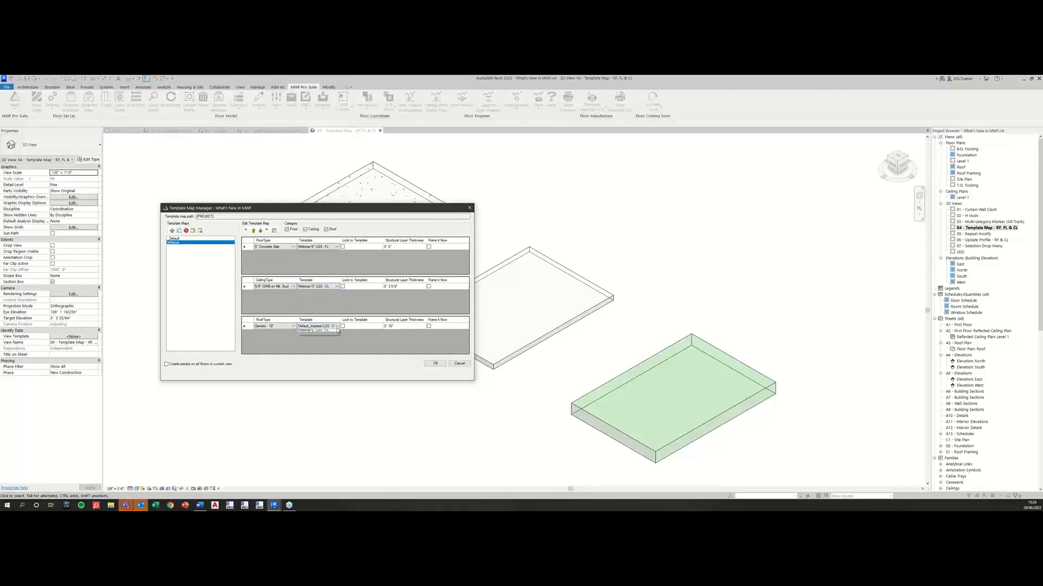
pyautogui.click(337, 349)
# - Enable Frame It Now for the floor, ceiling and roof rows and accept the template map
pyautogui.click(429, 247)
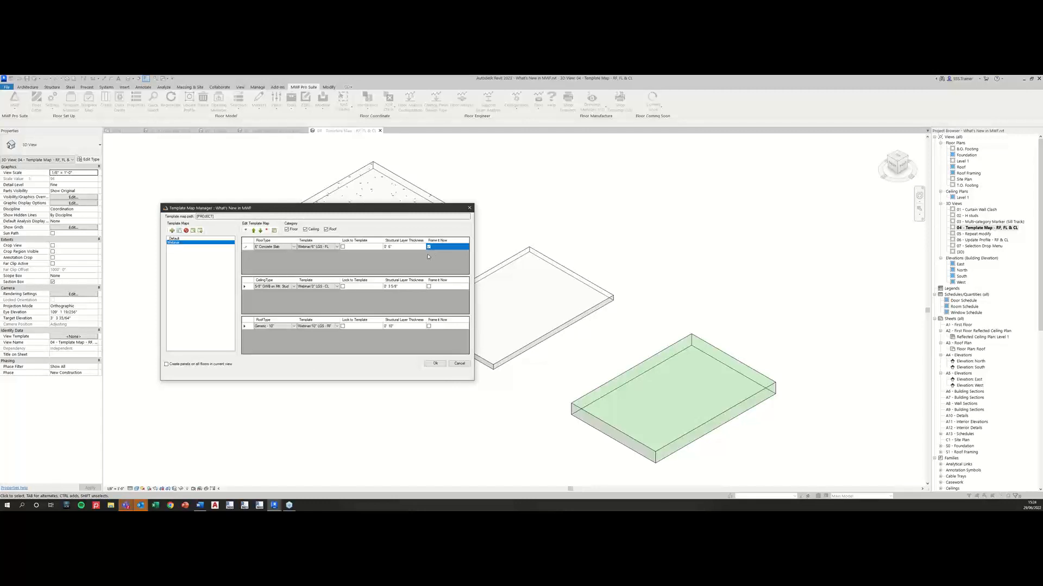
pyautogui.click(429, 286)
pyautogui.click(429, 326)
pyautogui.click(435, 363)
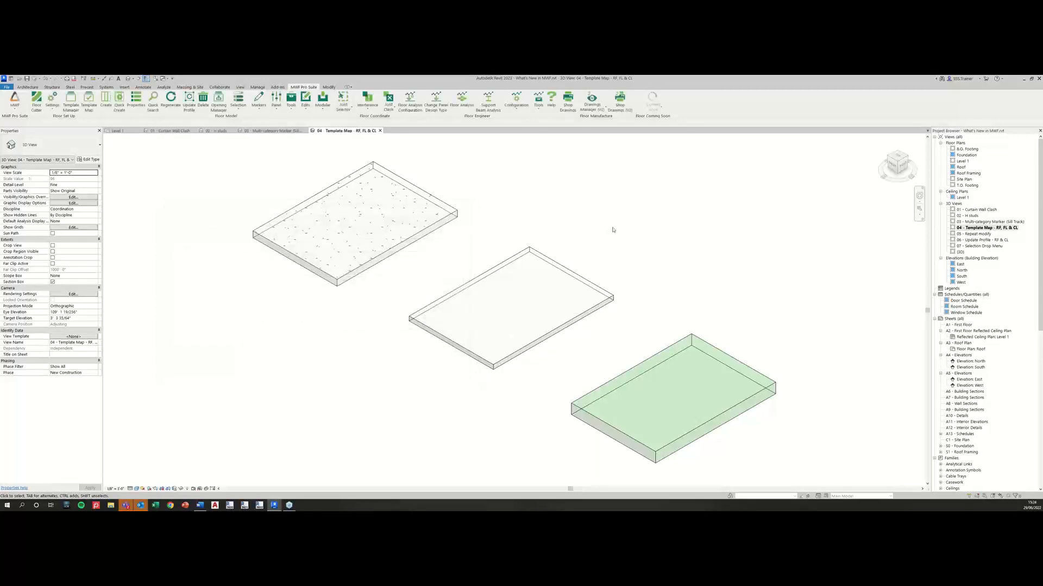
# - Create framed panels for the floor, ceiling and roof together from the template map, choosing the bottom face for the roof
pyautogui.moveTo(688, 257); pyautogui.dragTo(272, 366)
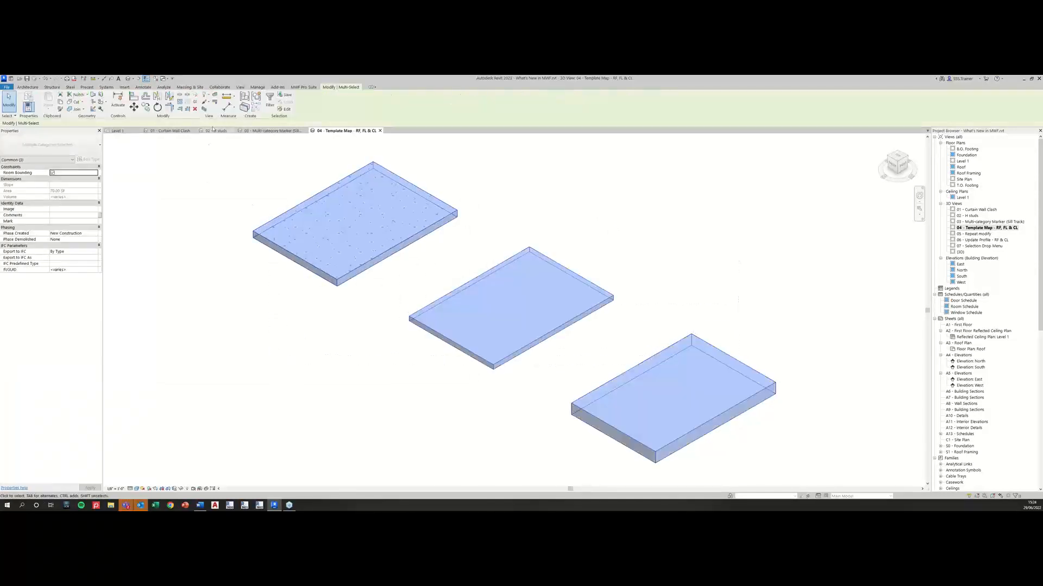
pyautogui.click(303, 88)
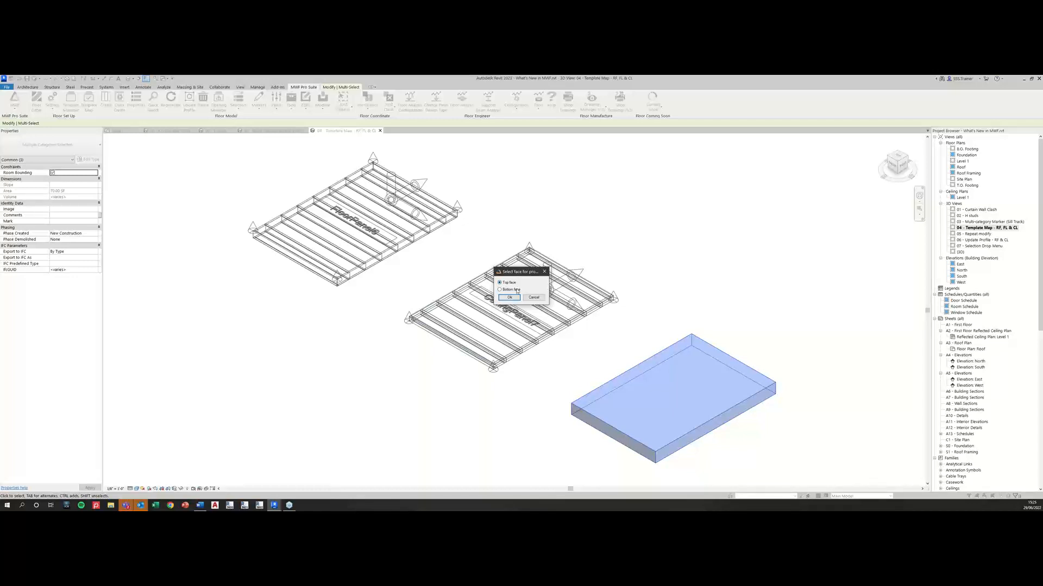
pyautogui.click(512, 290)
pyautogui.click(509, 297)
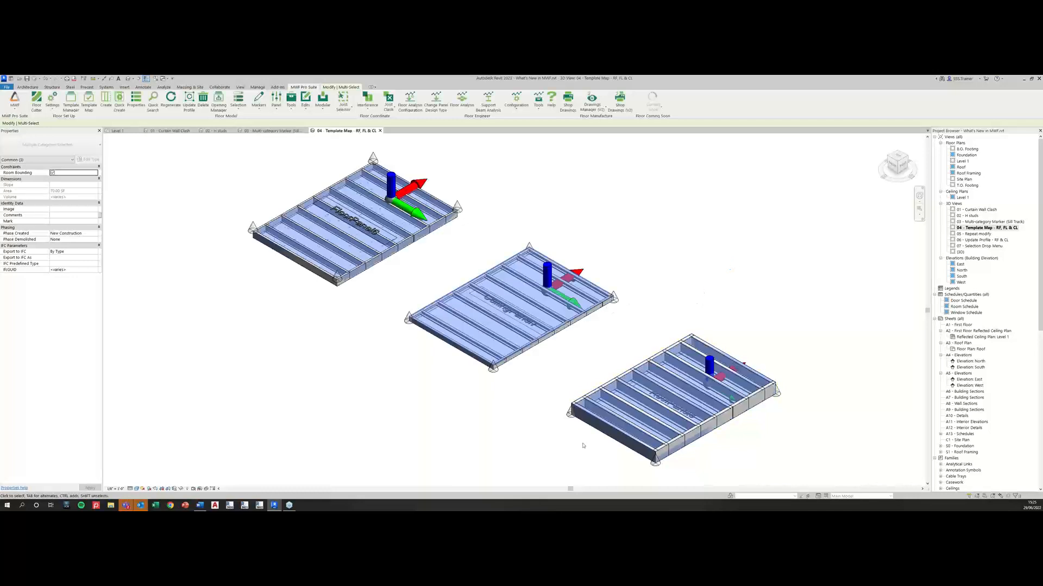
pyautogui.moveTo(549, 394); pyautogui.dragTo(519, 331, button='middle')
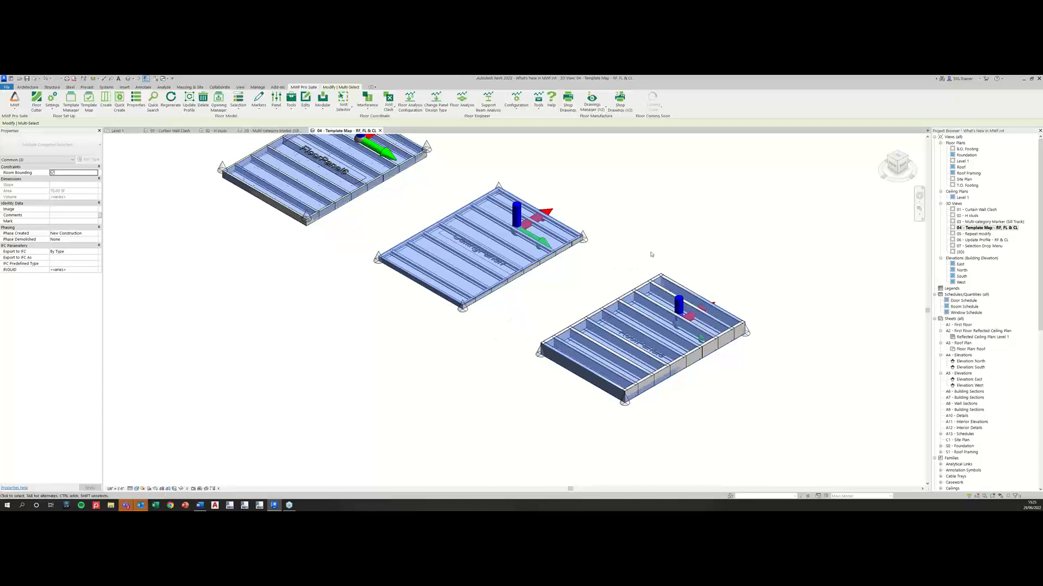
pyautogui.click(677, 219)
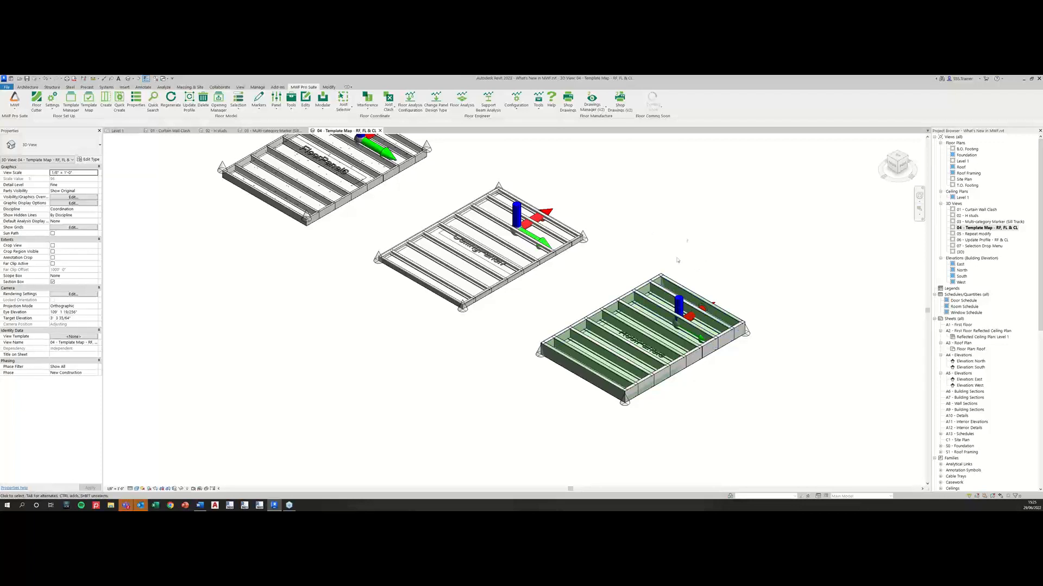
pyautogui.scroll(-3, 690, 231)
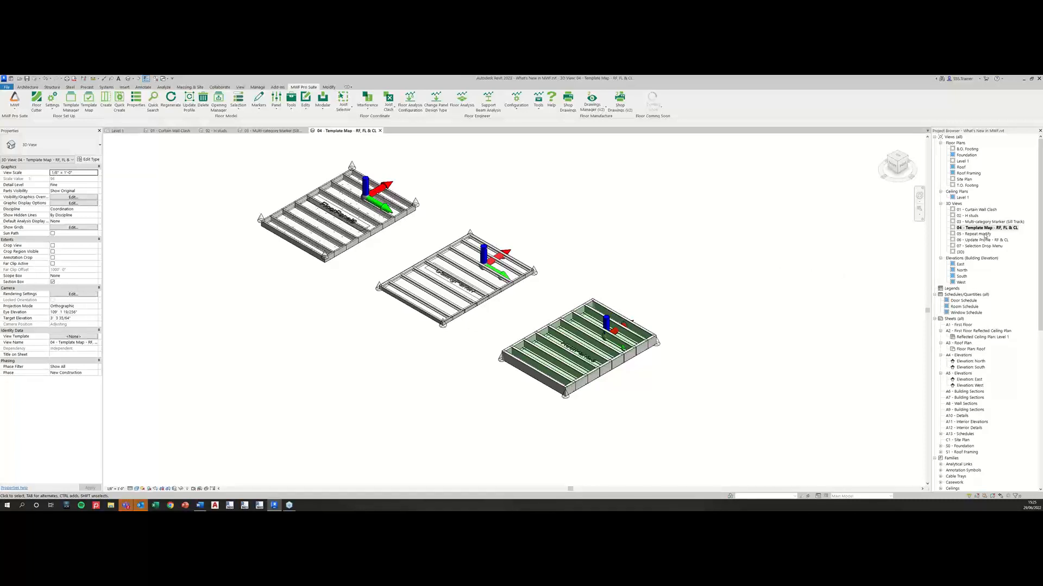
# - Review the Level 1 plan's feature overview and open the 05 - Repeat modify 3D view, dismissing the save reminder
pyautogui.click(117, 131)
pyautogui.scroll(-2, 651, 326)
pyautogui.moveTo(663, 338); pyautogui.dragTo(661, 297, button='middle')
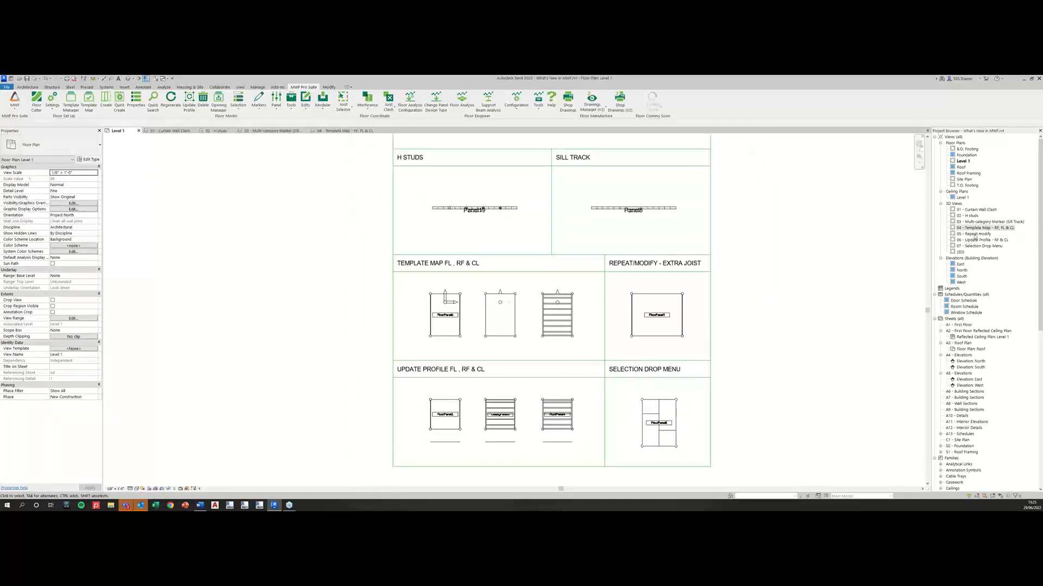
pyautogui.doubleClick(974, 234)
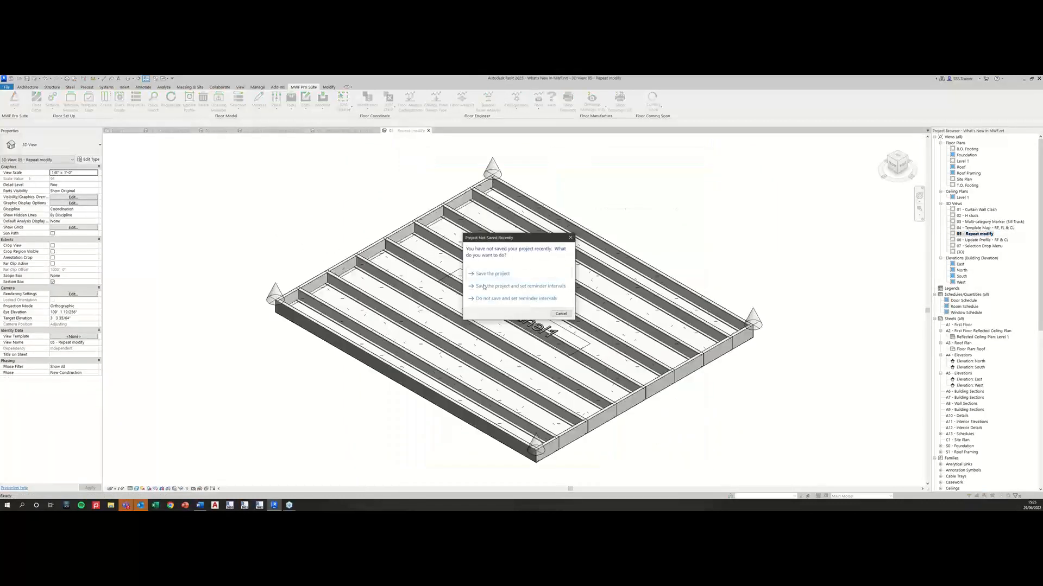
pyautogui.click(558, 312)
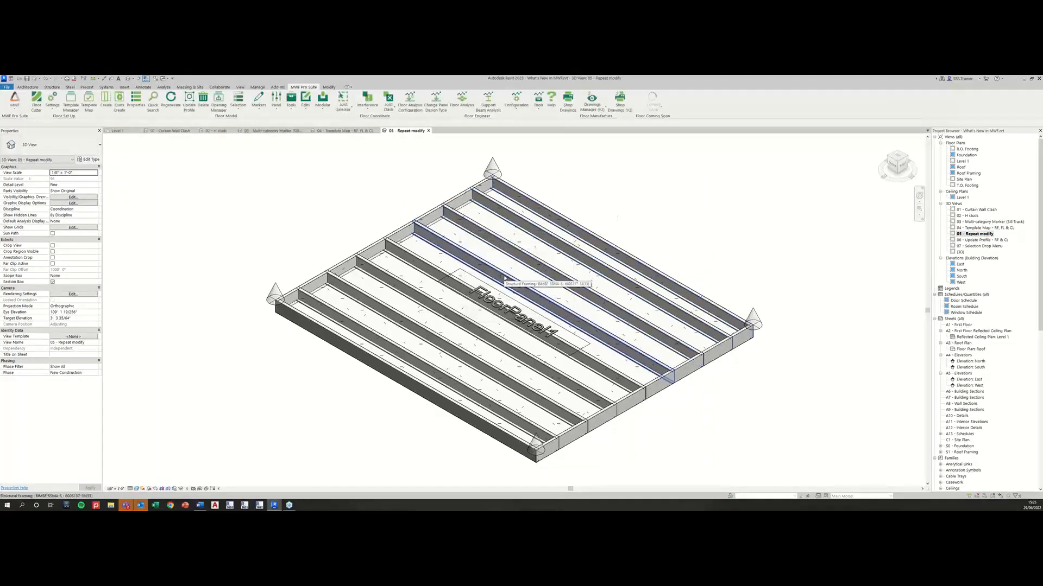
# - Open the Repeat/Modify settings for extra joists in the floor panel's member properties and move the dialog clear of the panel
pyautogui.click(504, 278)
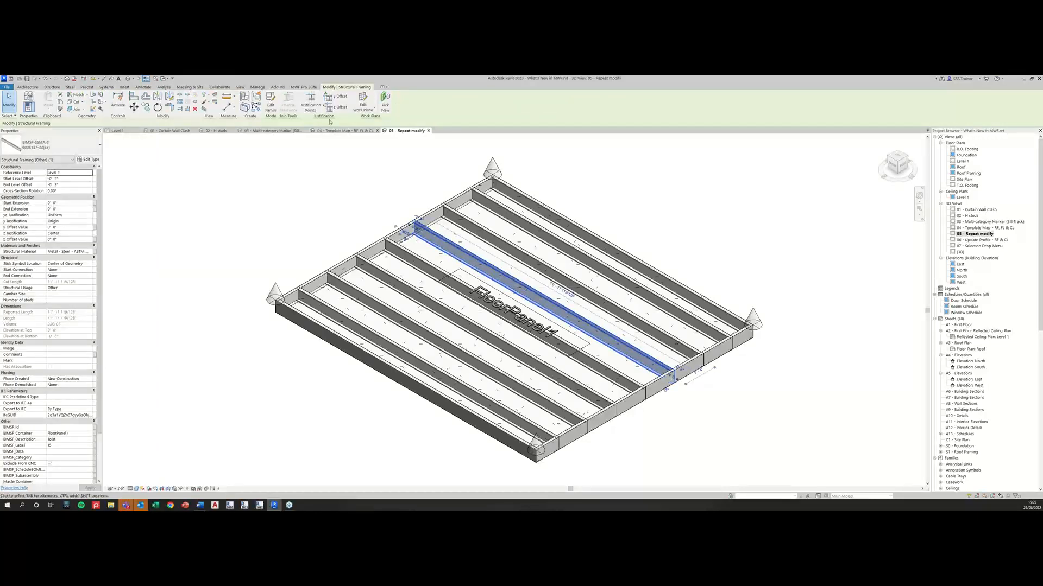
pyautogui.click(304, 87)
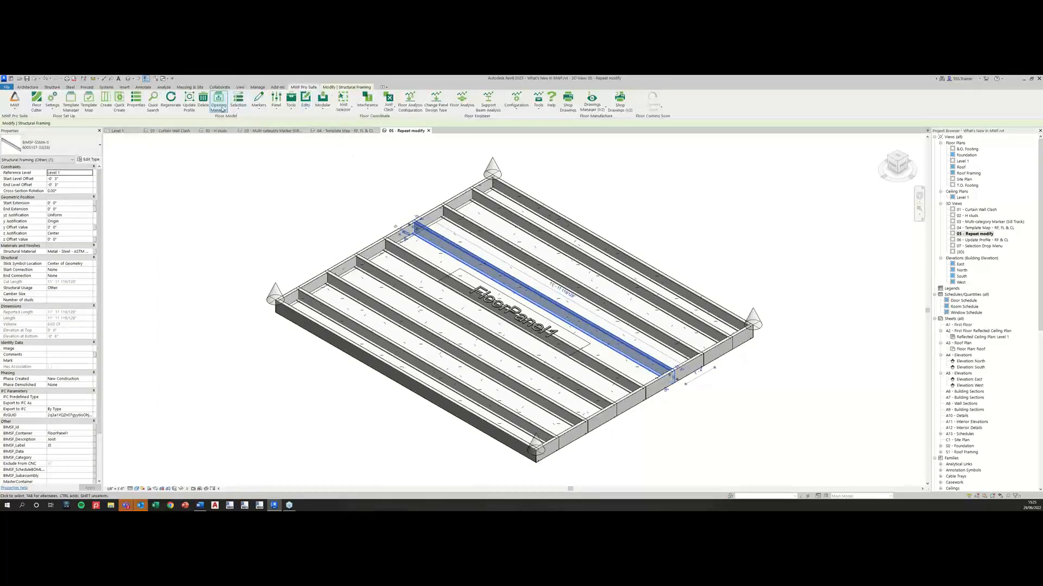
pyautogui.click(137, 101)
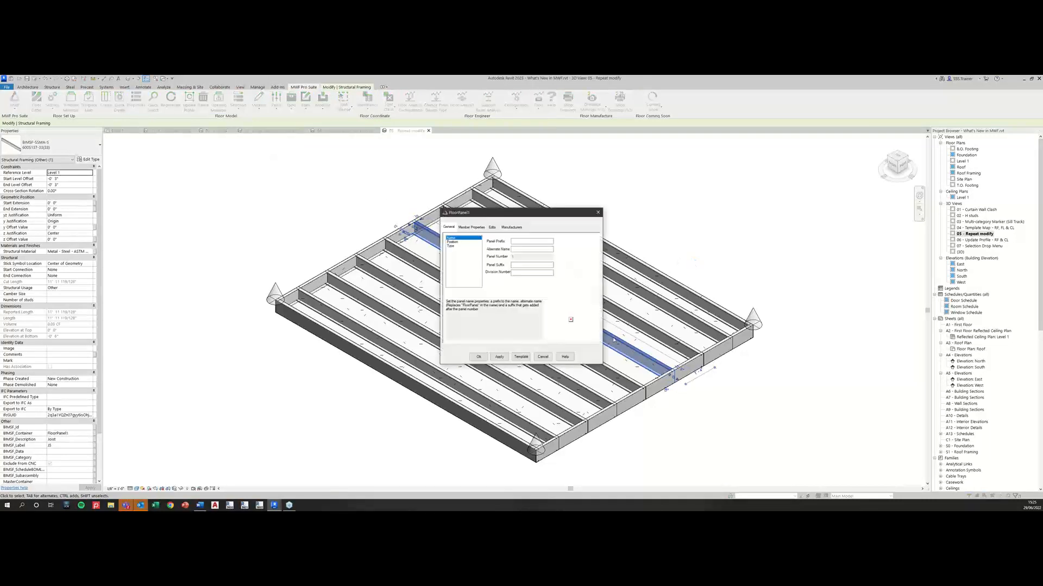
pyautogui.click(472, 227)
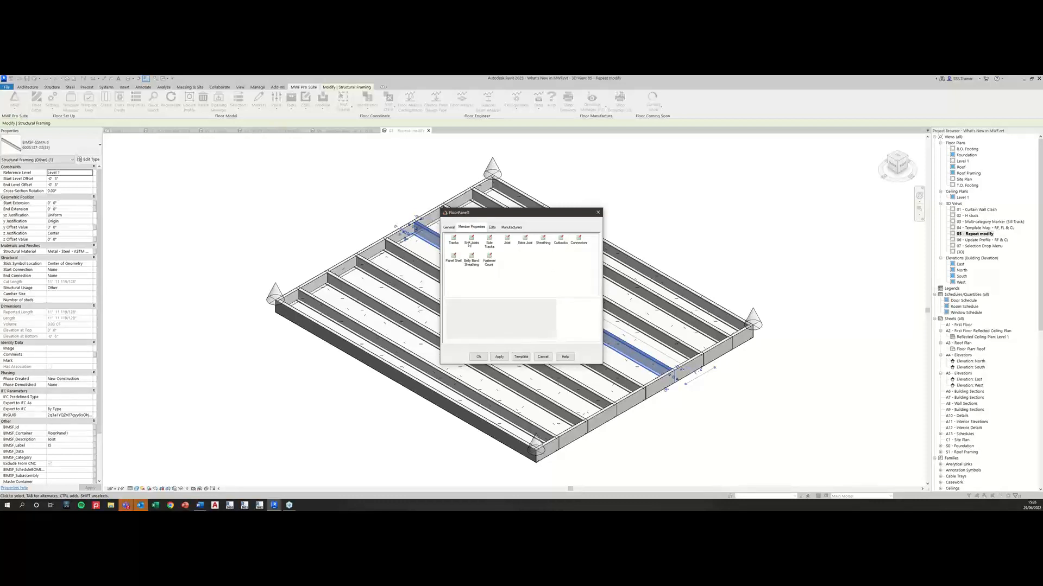
pyautogui.click(525, 241)
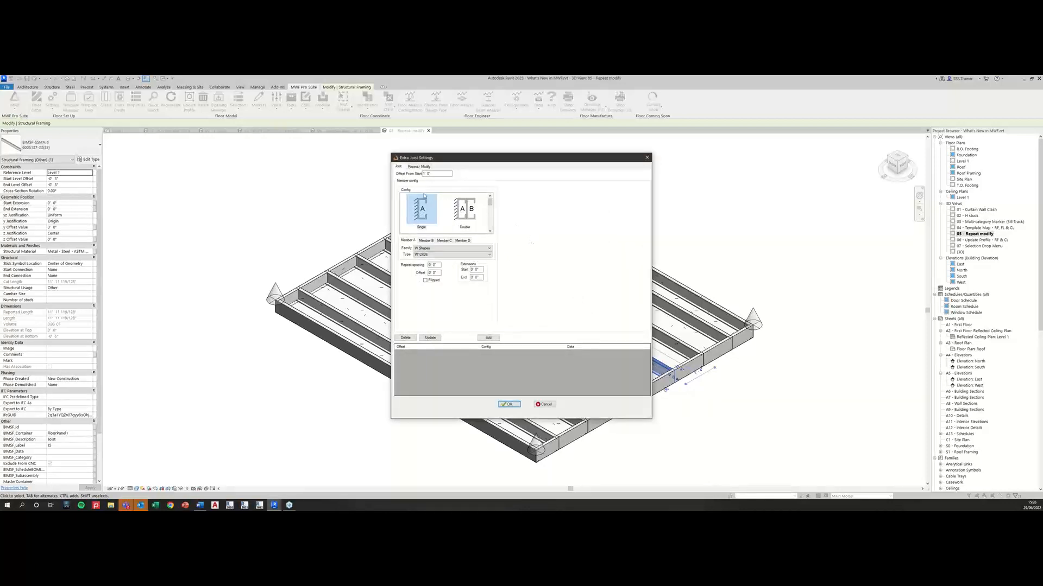
pyautogui.click(420, 167)
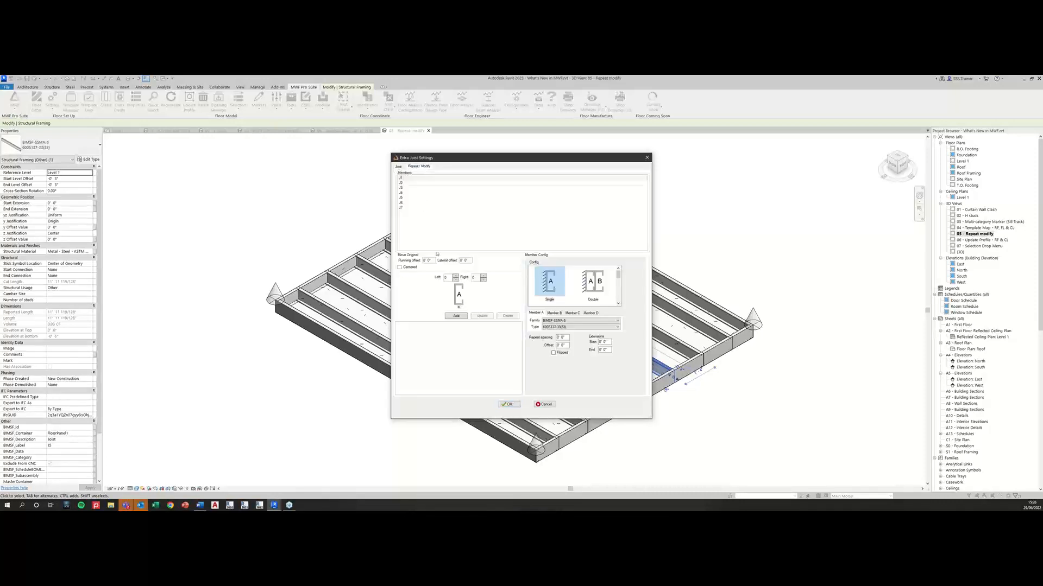
pyautogui.moveTo(427, 159); pyautogui.dragTo(230, 162)
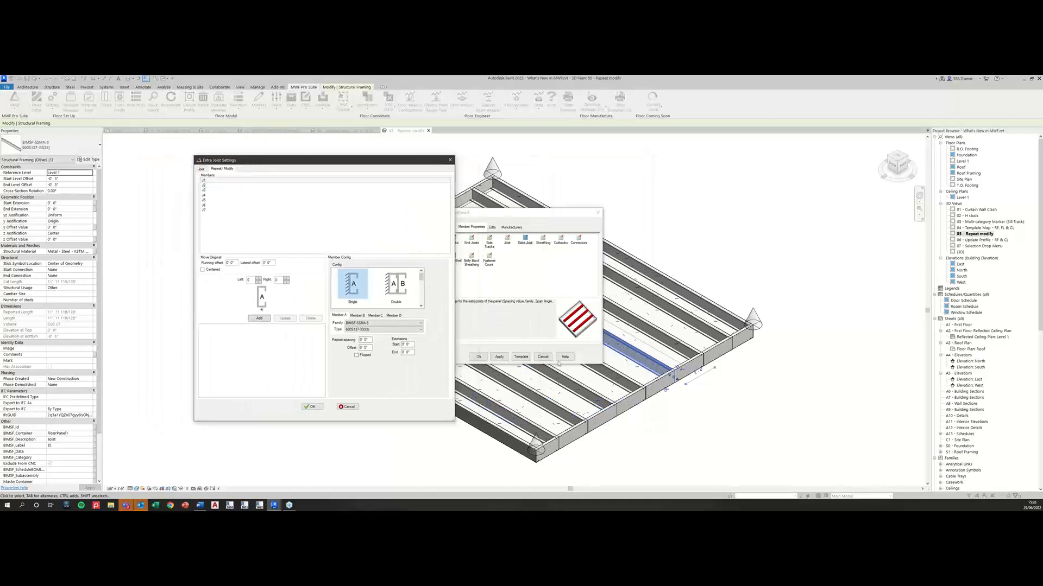
# - Add a Repeat/Modify entry for joist J5 with one repeat on the left and the Centered option enabled
pyautogui.click(207, 185)
pyautogui.click(209, 191)
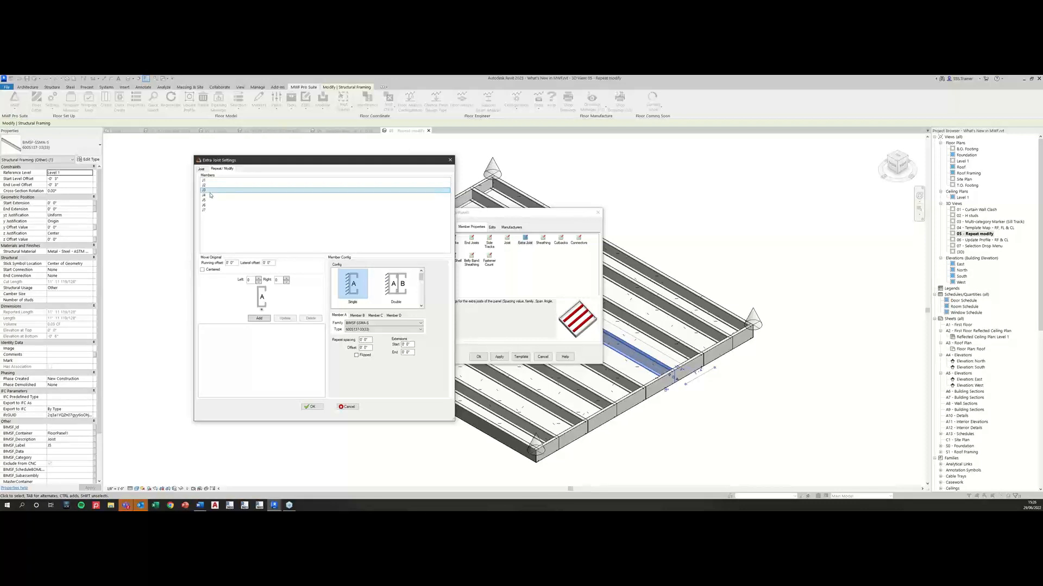
pyautogui.click(210, 195)
pyautogui.click(210, 200)
pyautogui.click(212, 206)
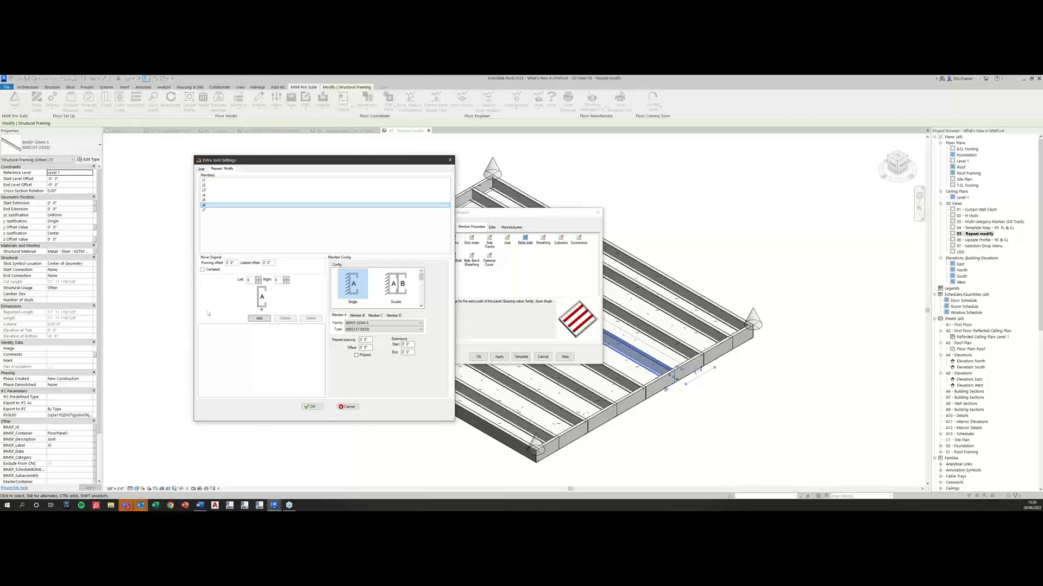
pyautogui.click(210, 200)
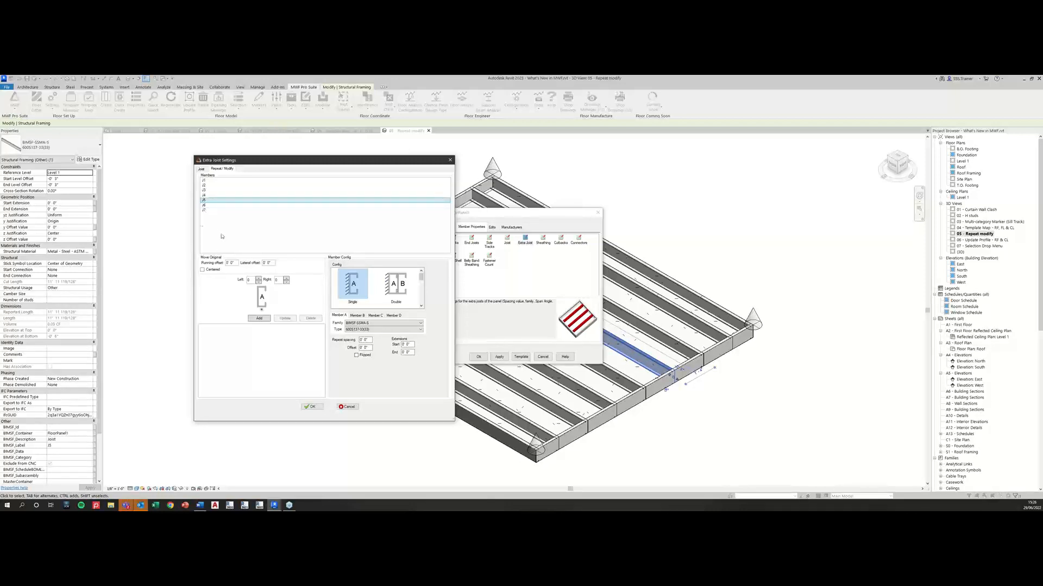
pyautogui.click(258, 278)
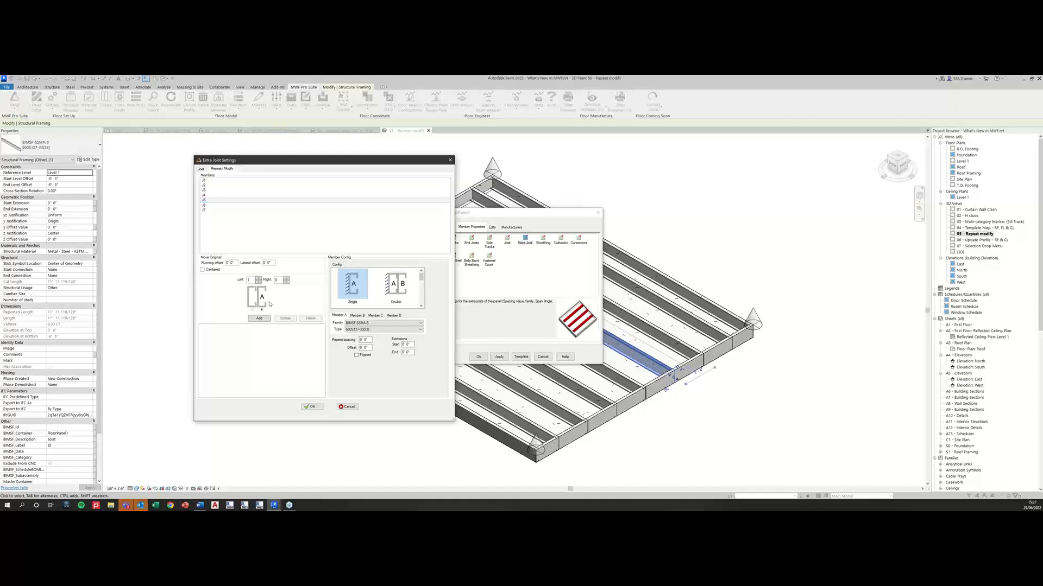
pyautogui.click(203, 270)
pyautogui.click(265, 320)
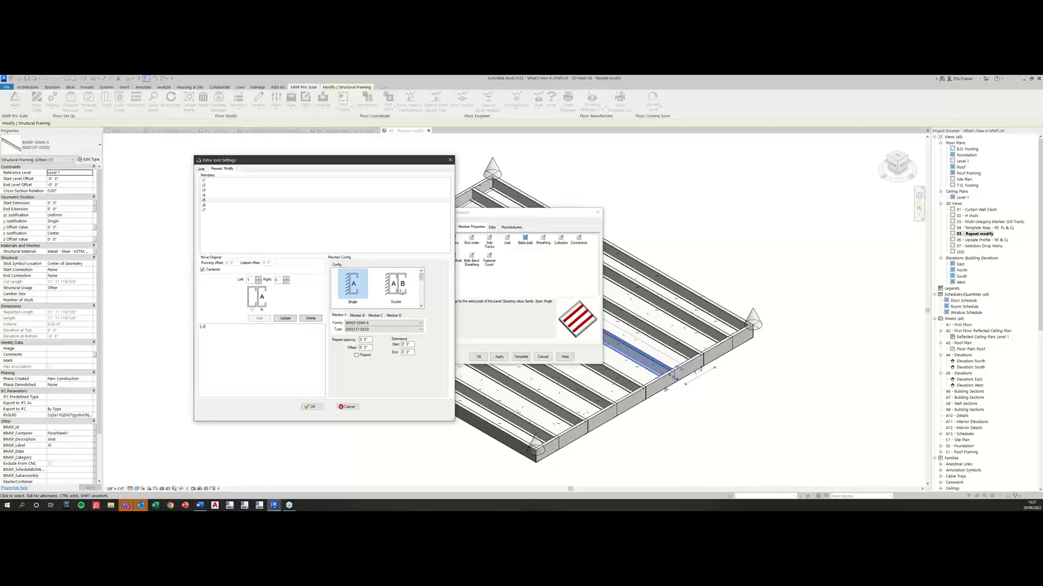
# - Browse the available member configurations and apply the extra joist settings to the floor panel
pyautogui.scroll(-2, 391, 294)
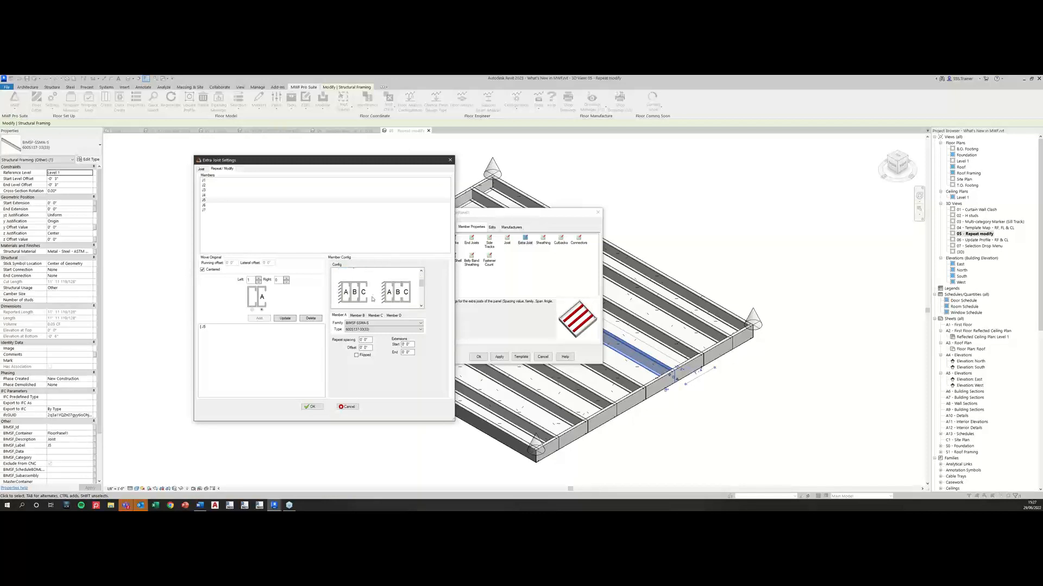
pyautogui.scroll(-2, 422, 287)
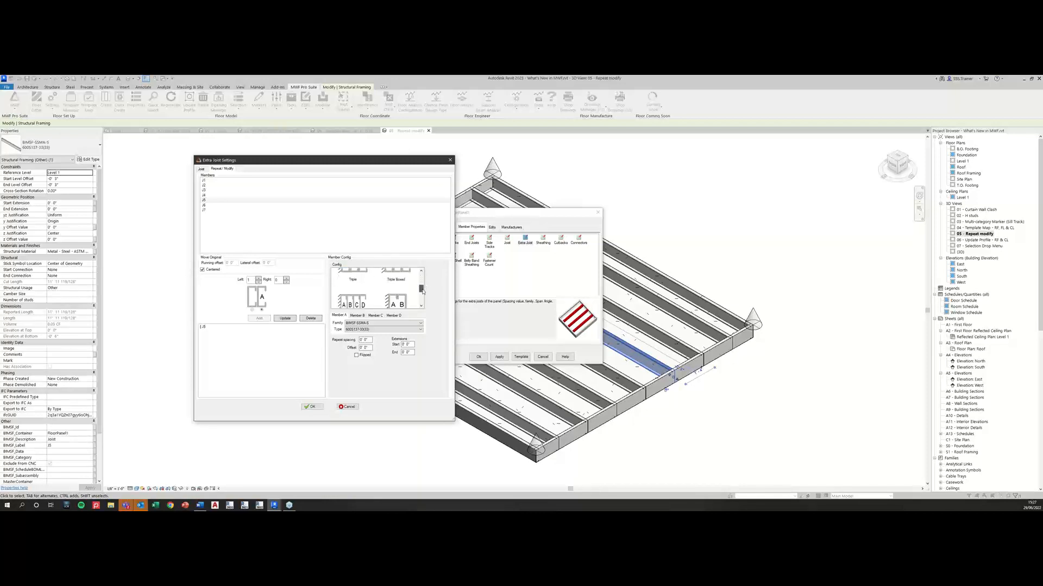
pyautogui.moveTo(423, 292); pyautogui.dragTo(420, 303)
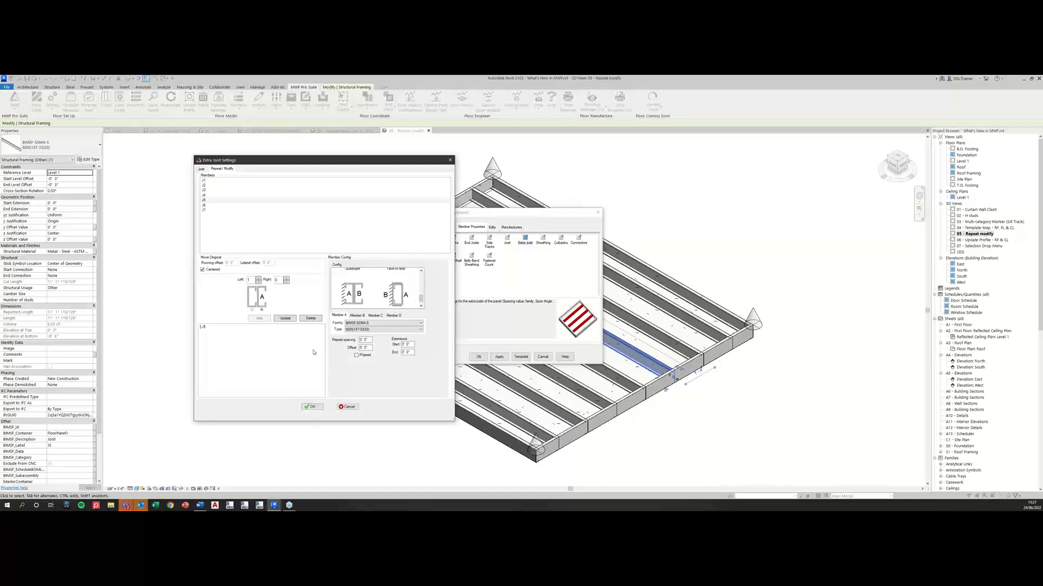
pyautogui.click(317, 410)
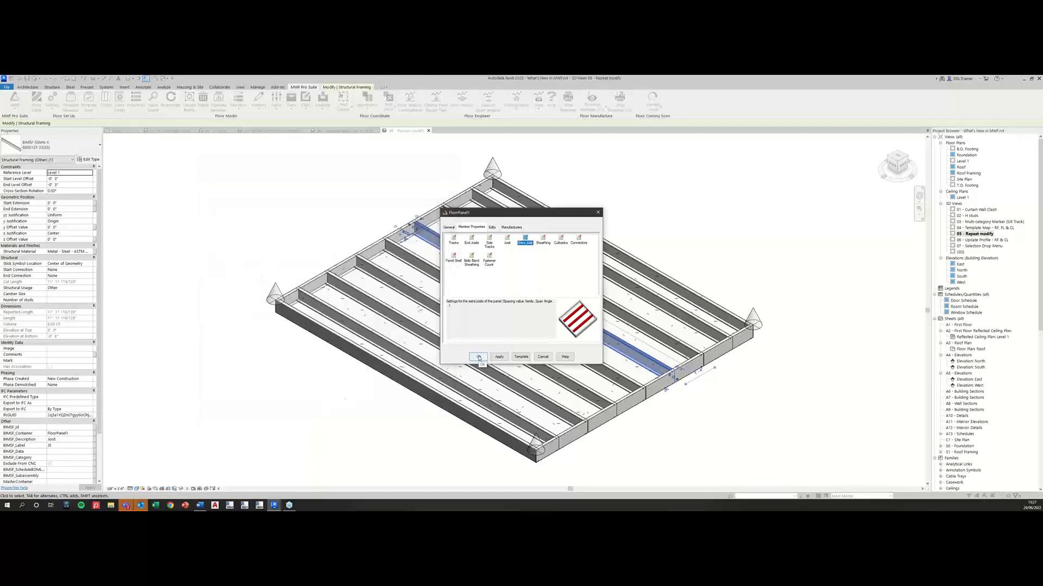
pyautogui.click(478, 357)
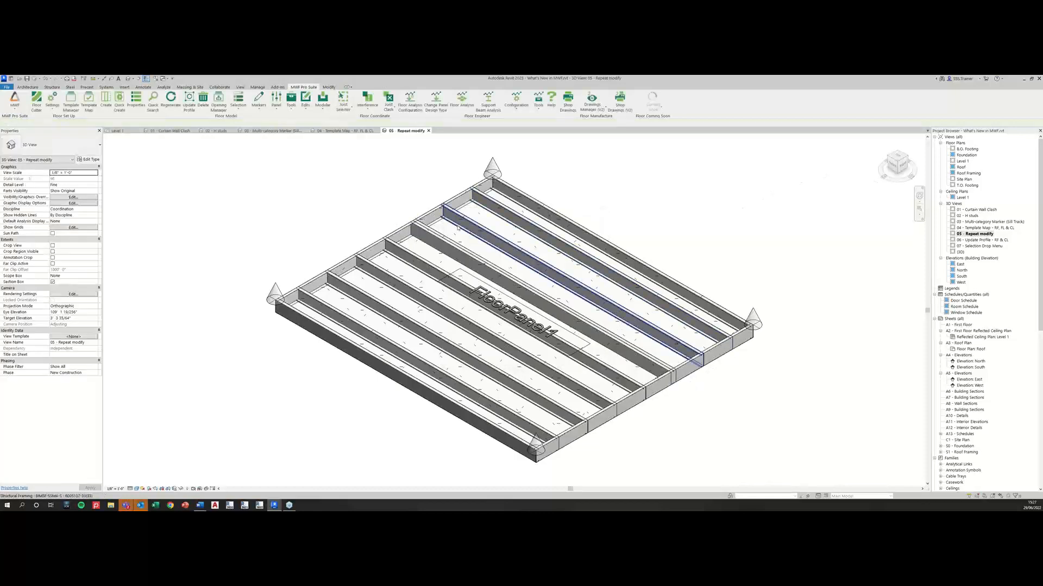
# - Examine the repeated J5 joist in the floor panel up close
pyautogui.scroll(4, 422, 227)
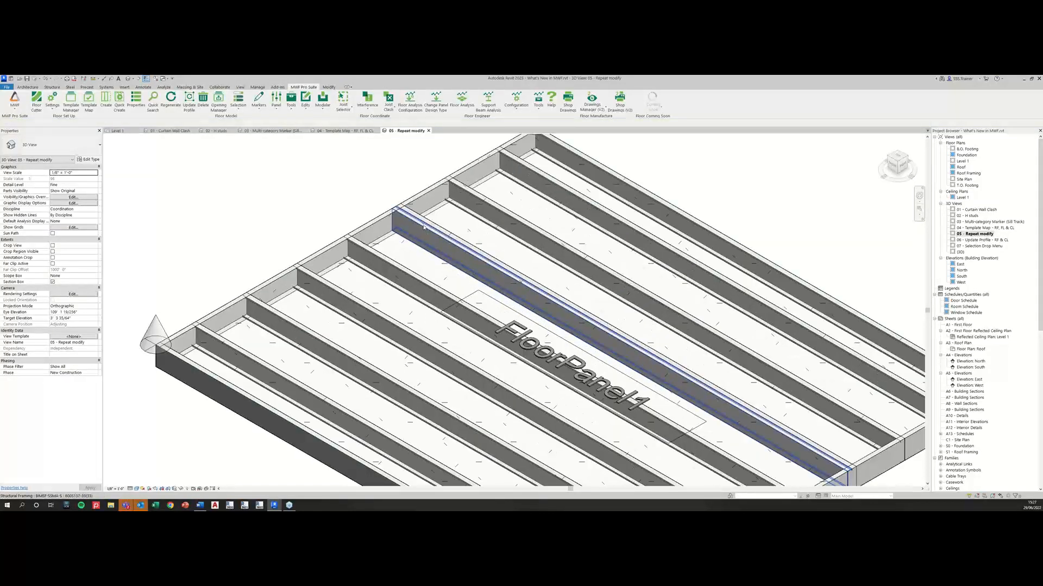
pyautogui.click(424, 227)
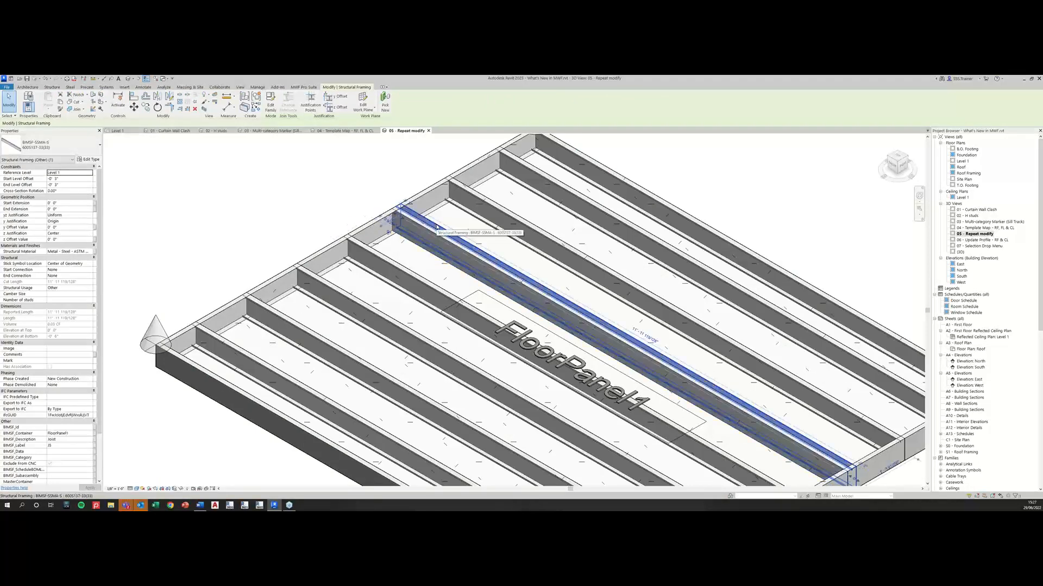
pyautogui.scroll(-2, 436, 227)
pyautogui.press('Escape')
pyautogui.scroll(-2, 427, 231)
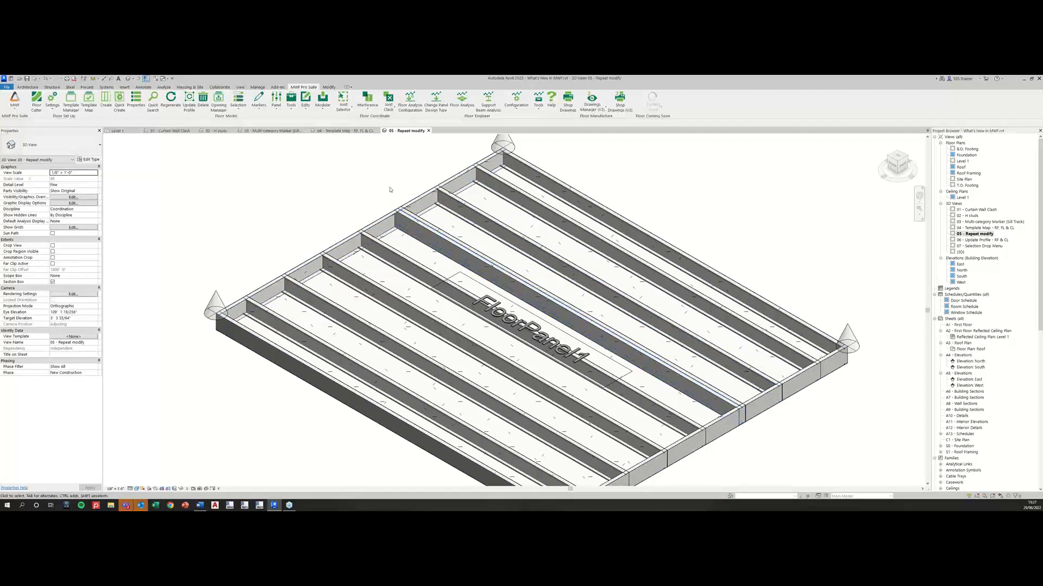
# - Return to the Level 1 plan, then open the 06 - Update Profile - RF & CL 3D view
pyautogui.scroll(-1, 395, 198)
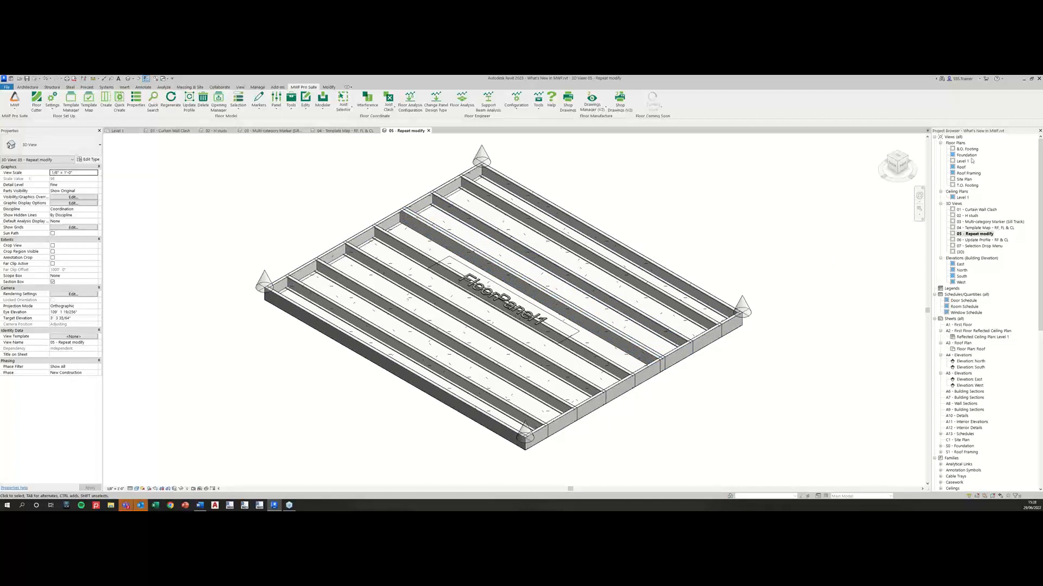
pyautogui.click(117, 131)
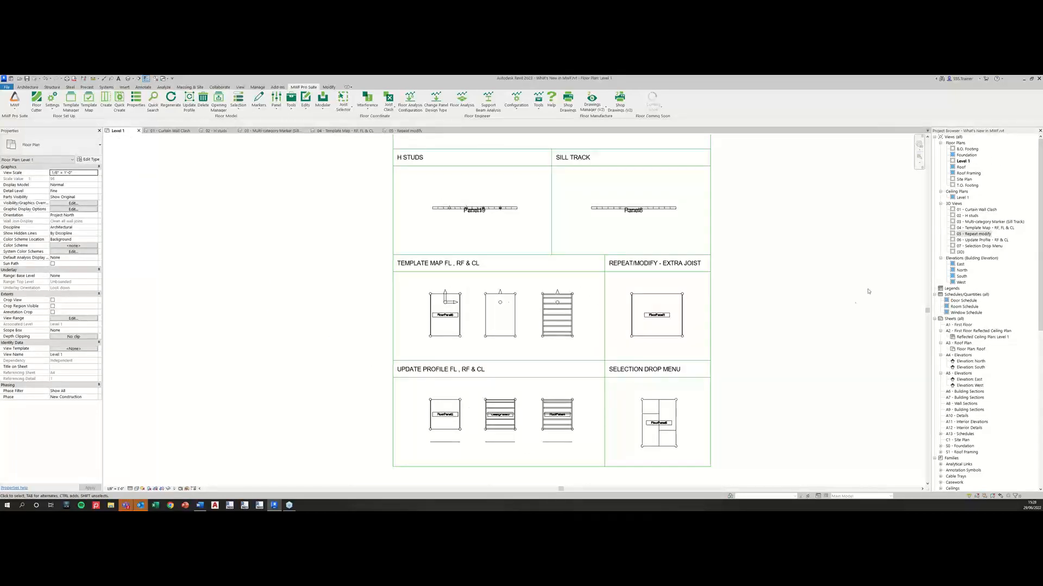
pyautogui.moveTo(843, 288); pyautogui.dragTo(825, 236, button='middle')
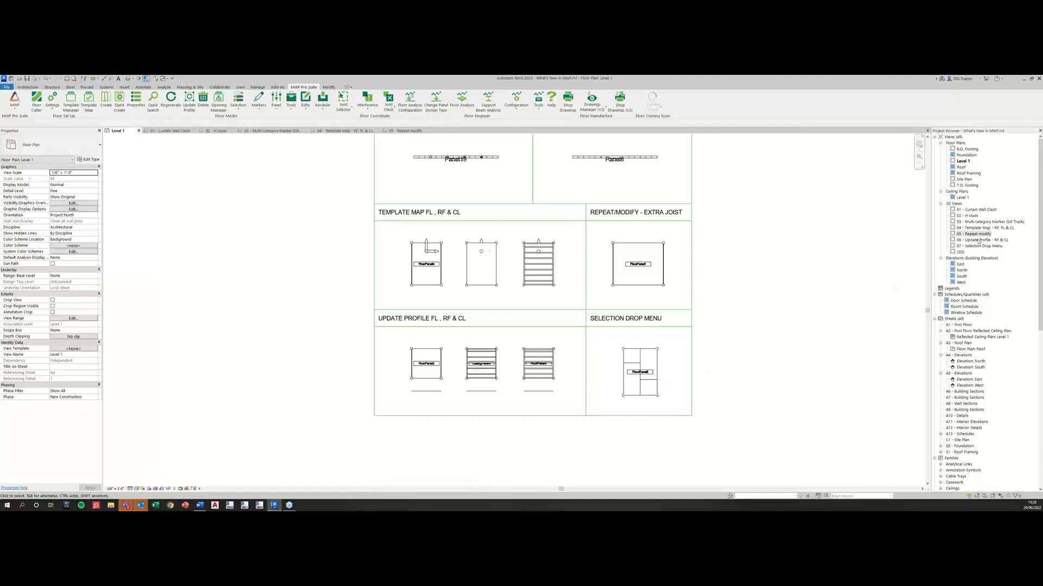
pyautogui.doubleClick(979, 240)
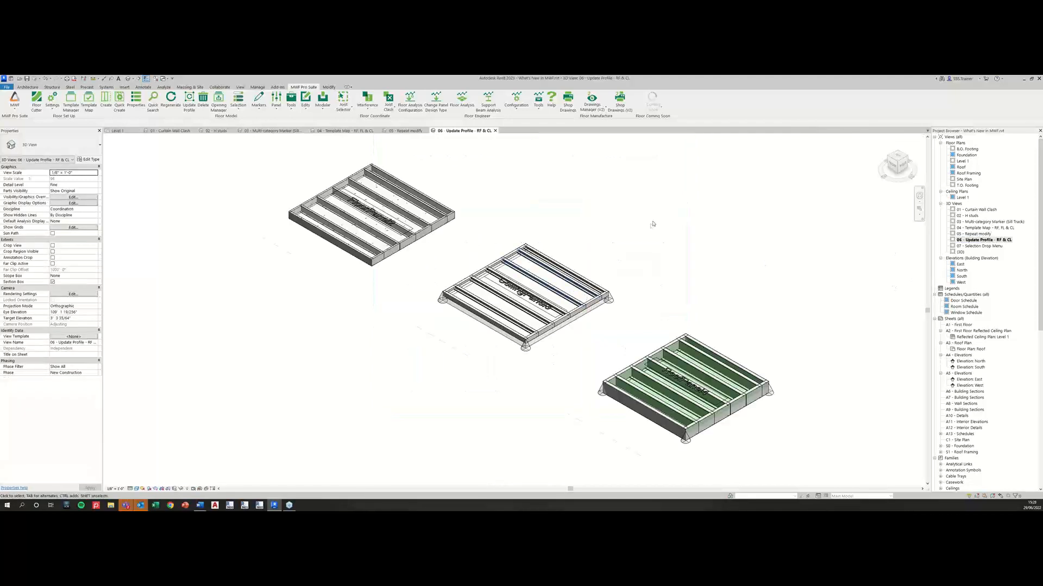
pyautogui.moveTo(602, 230); pyautogui.dragTo(543, 243, button='middle')
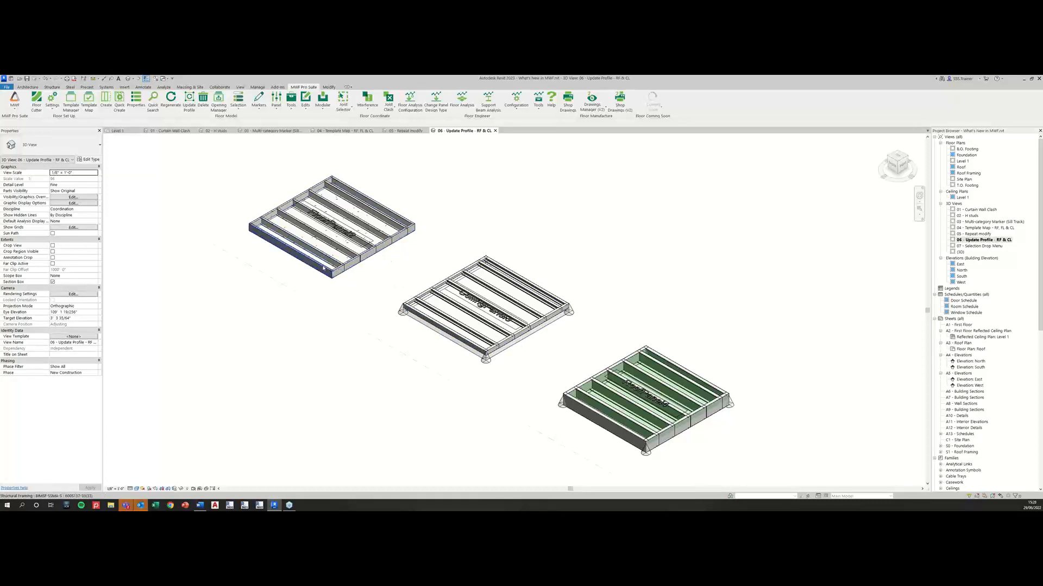
# - Select the framed floor panel's elements and filter the selection down to the Floors category
pyautogui.click(394, 238)
pyautogui.click(270, 99)
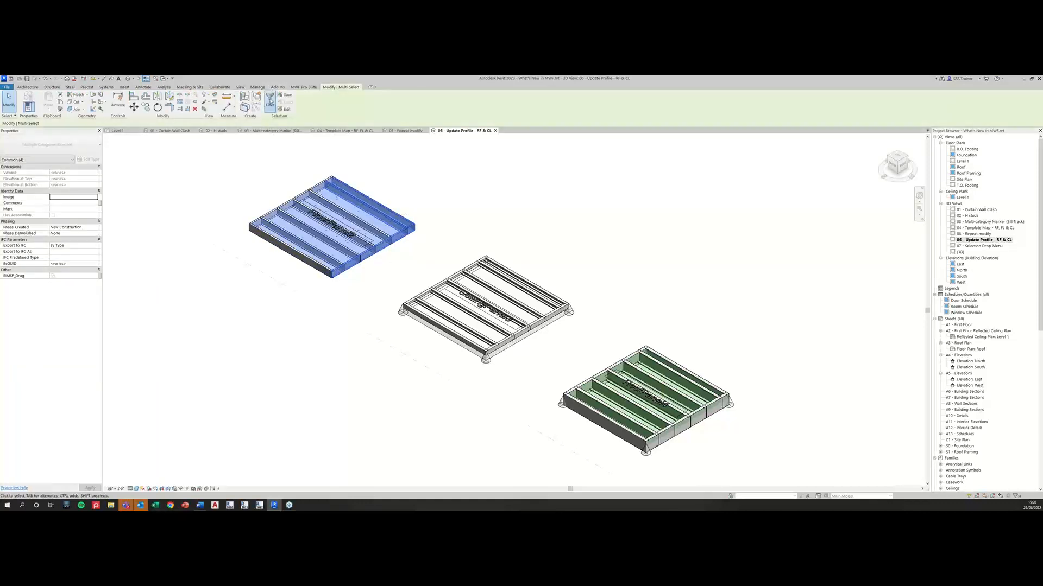
pyautogui.click(399, 190)
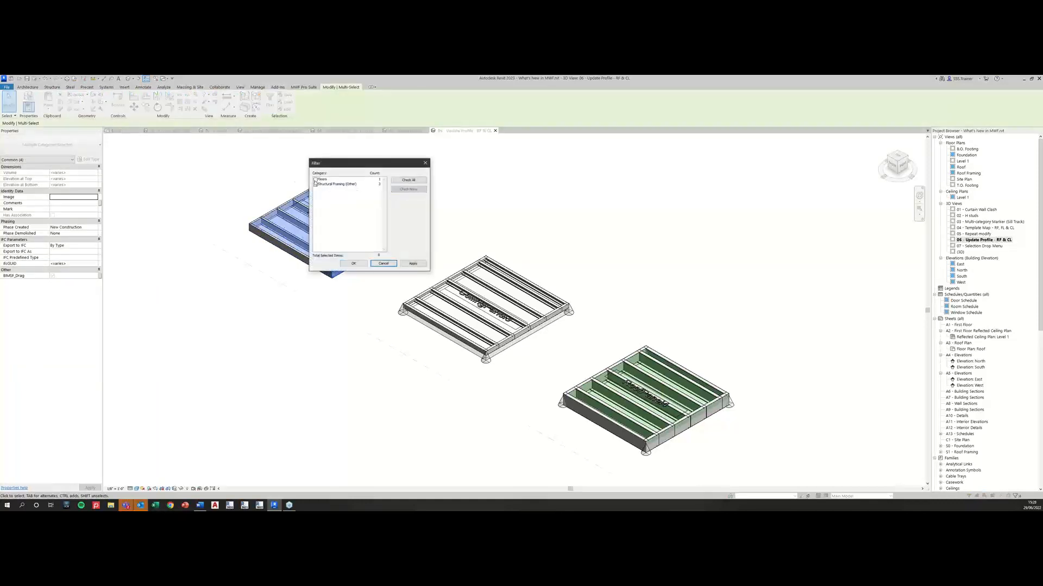
pyautogui.click(315, 179)
pyautogui.click(352, 264)
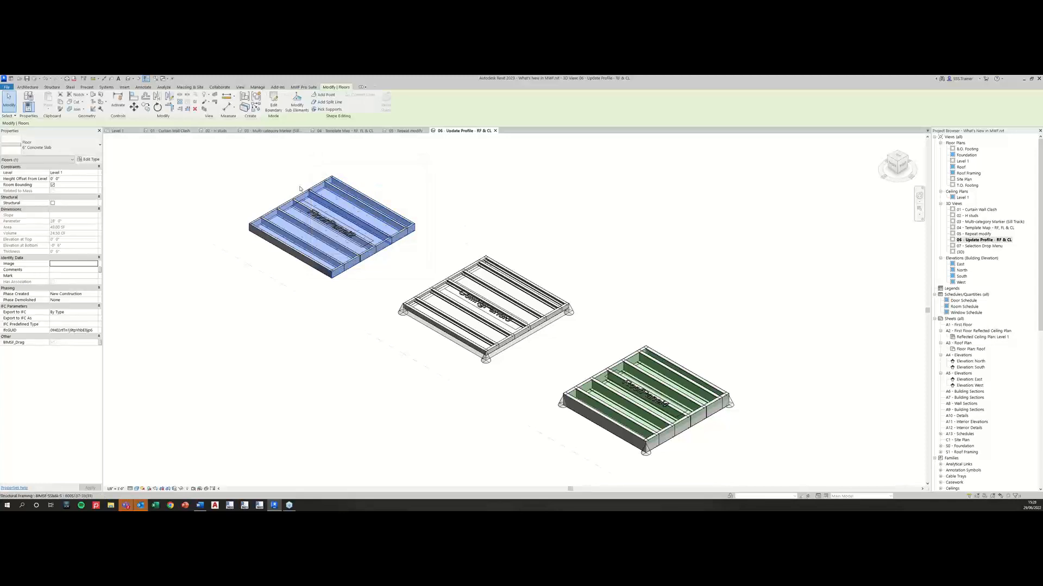
# - Edit the floor's boundary, align its front edge with the dashed reference plane, and finish the sketch
pyautogui.click(274, 105)
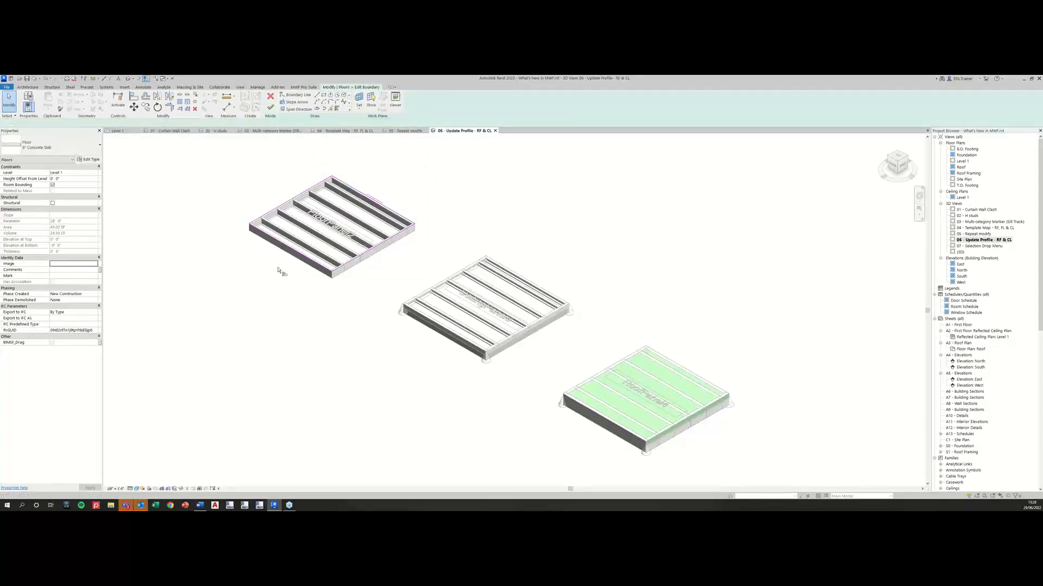
pyautogui.press('a')
pyautogui.press('l')
pyautogui.click(290, 256)
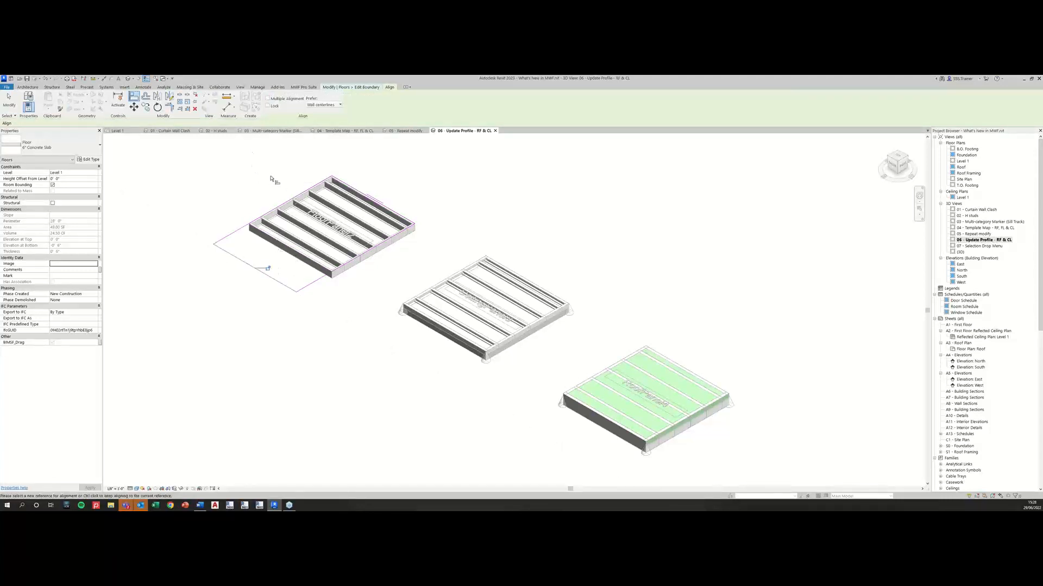
pyautogui.press('Escape')
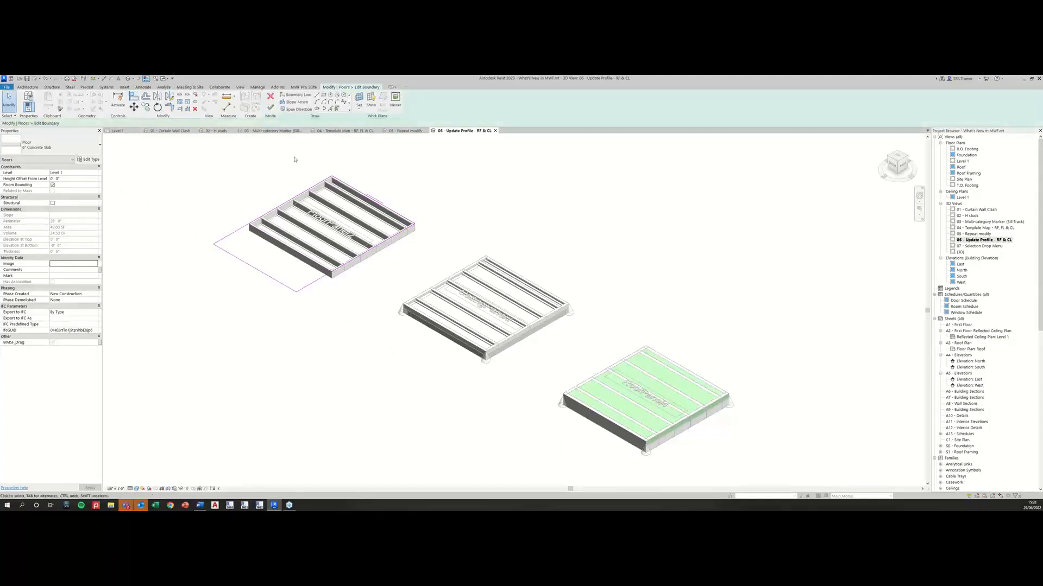
pyautogui.click(271, 106)
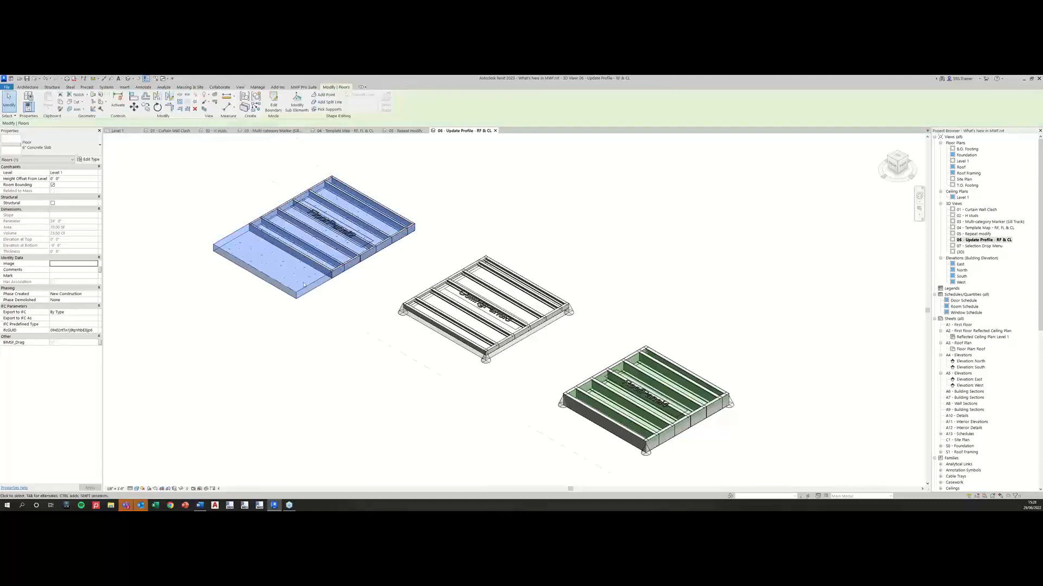
pyautogui.click(387, 171)
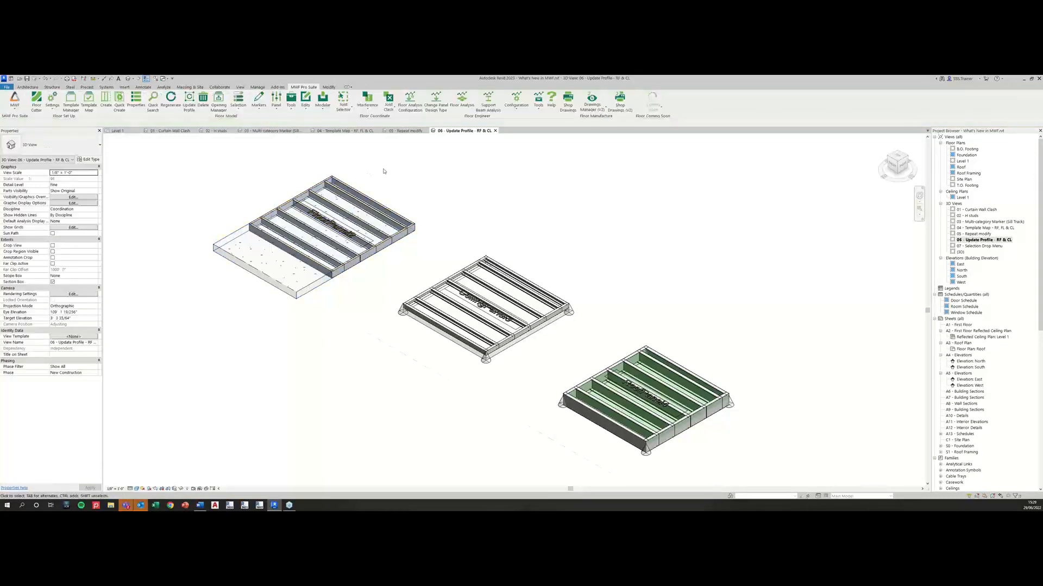
# - Update the floor panel's profile to match the extended floor and regenerate its framing
pyautogui.click(308, 259)
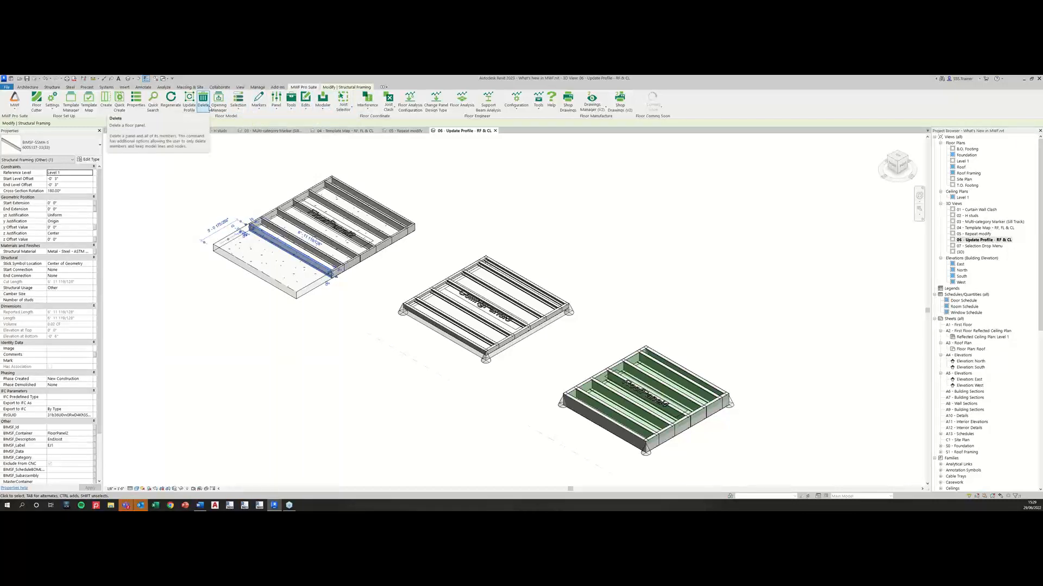
pyautogui.click(193, 106)
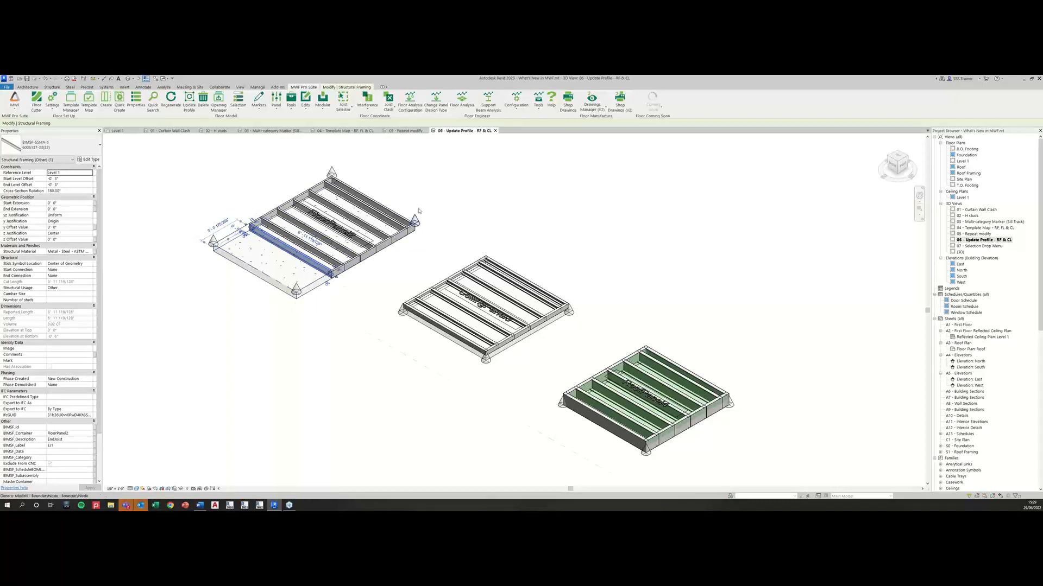
pyautogui.click(383, 214)
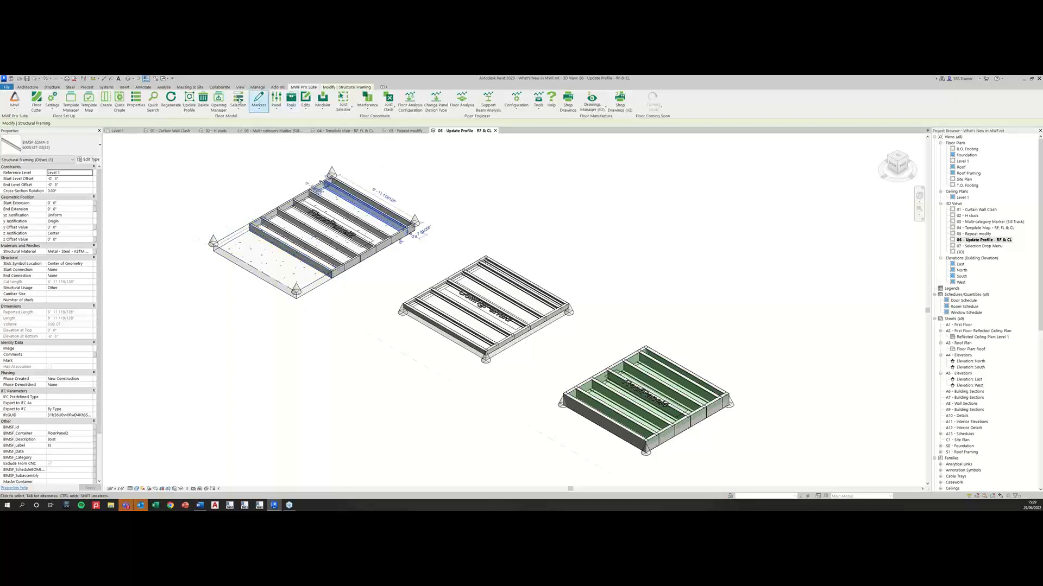
pyautogui.click(170, 99)
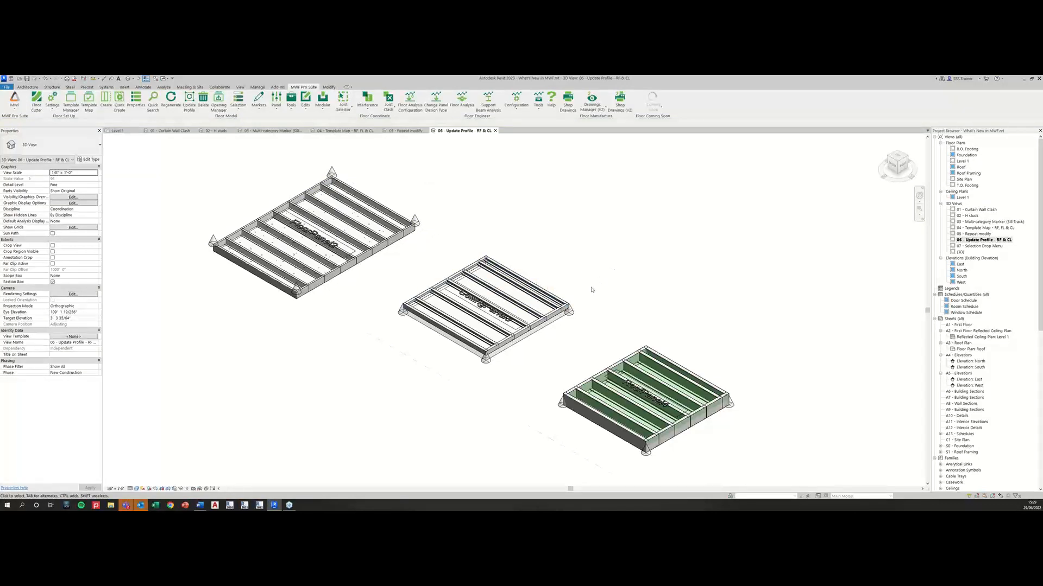
# - Edit the ceiling's boundary, align its front edge with the dashed reference plane, and finish the sketch
pyautogui.moveTo(589, 311); pyautogui.dragTo(614, 240, button='middle')
pyautogui.scroll(1, 484, 271)
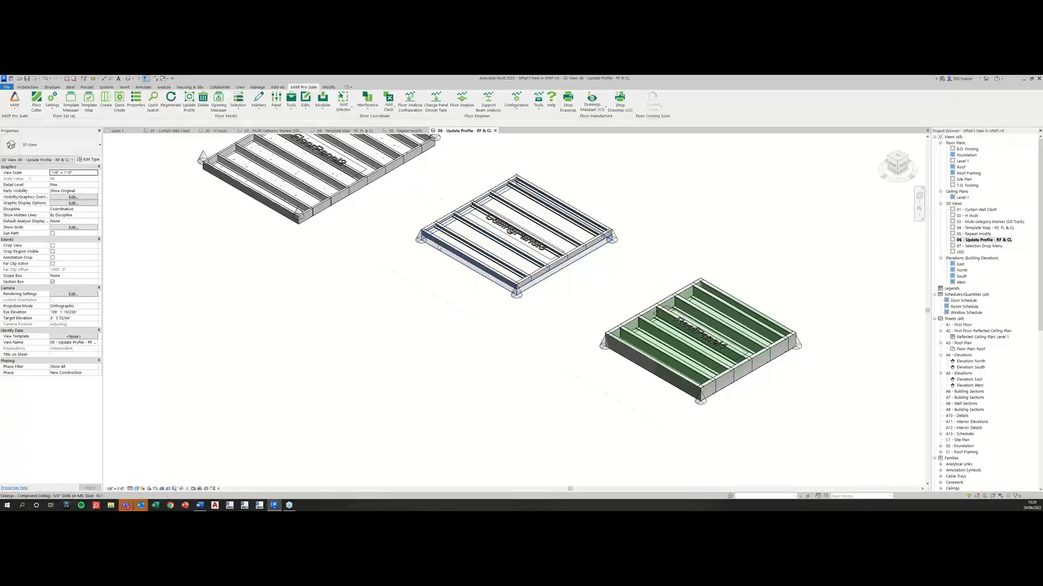
pyautogui.click(438, 245)
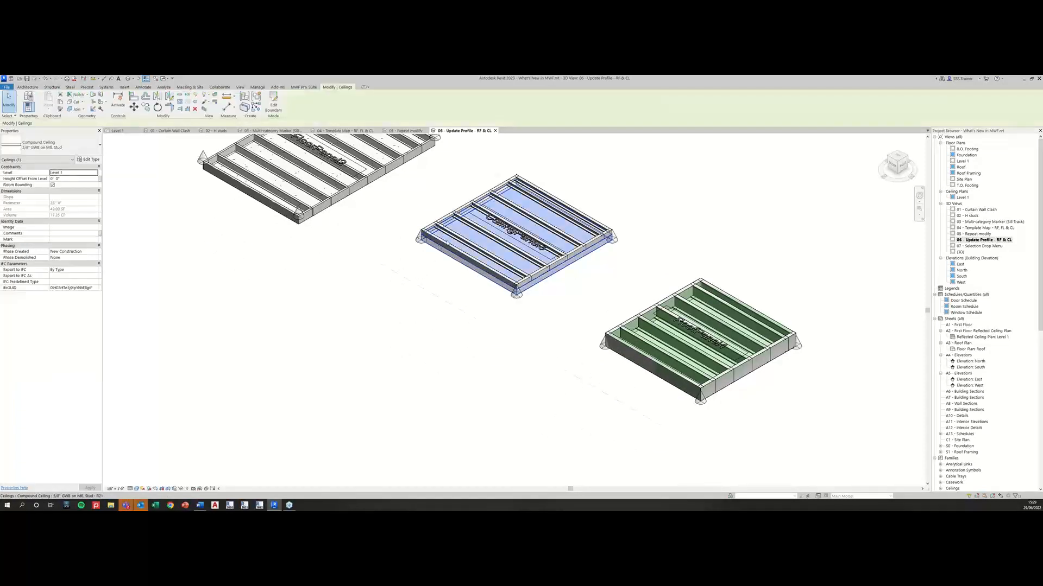
pyautogui.click(275, 102)
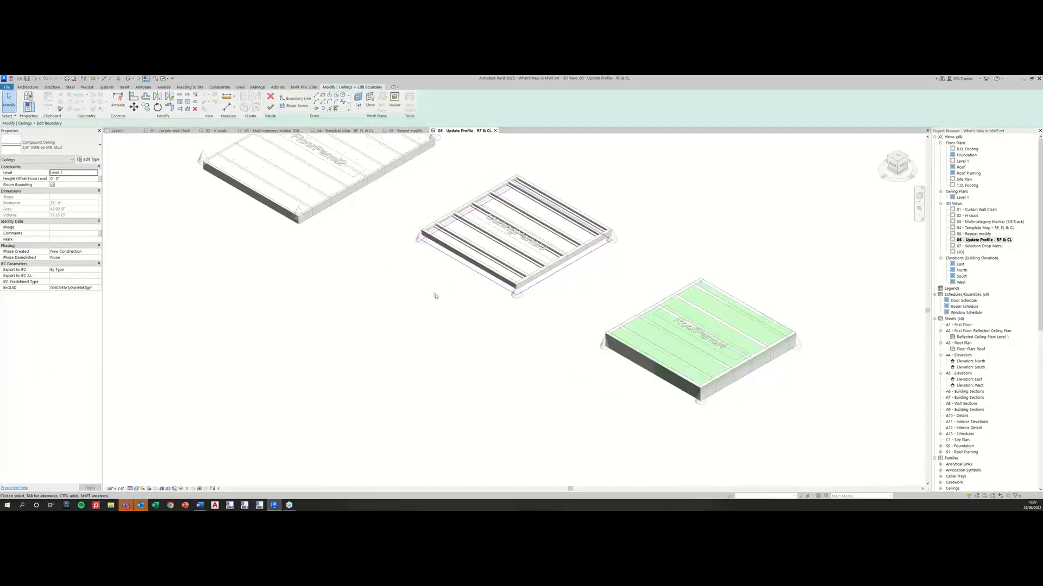
pyautogui.press('a')
pyautogui.press('l')
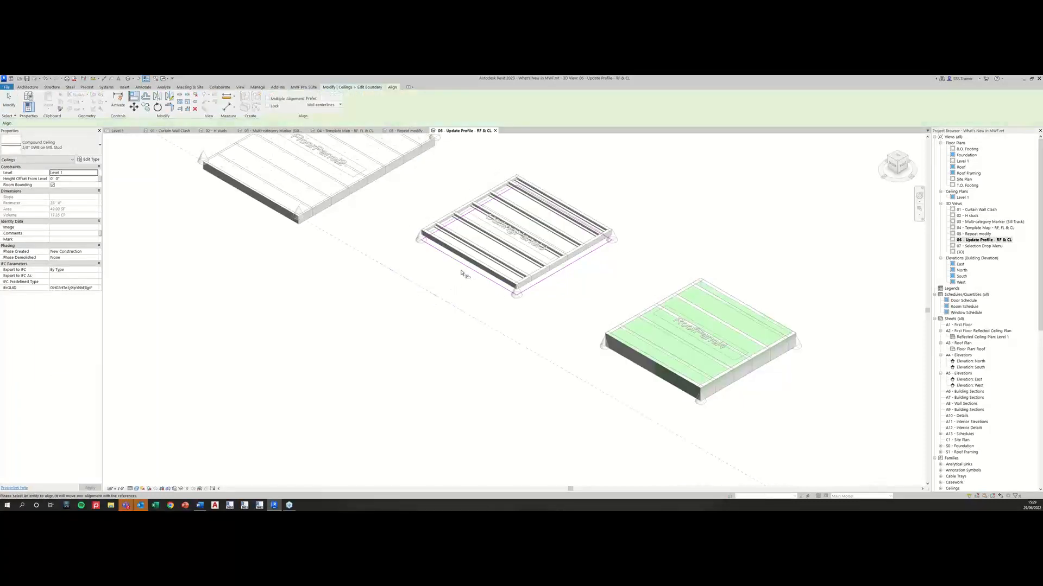
pyautogui.click(462, 274)
pyautogui.click(467, 276)
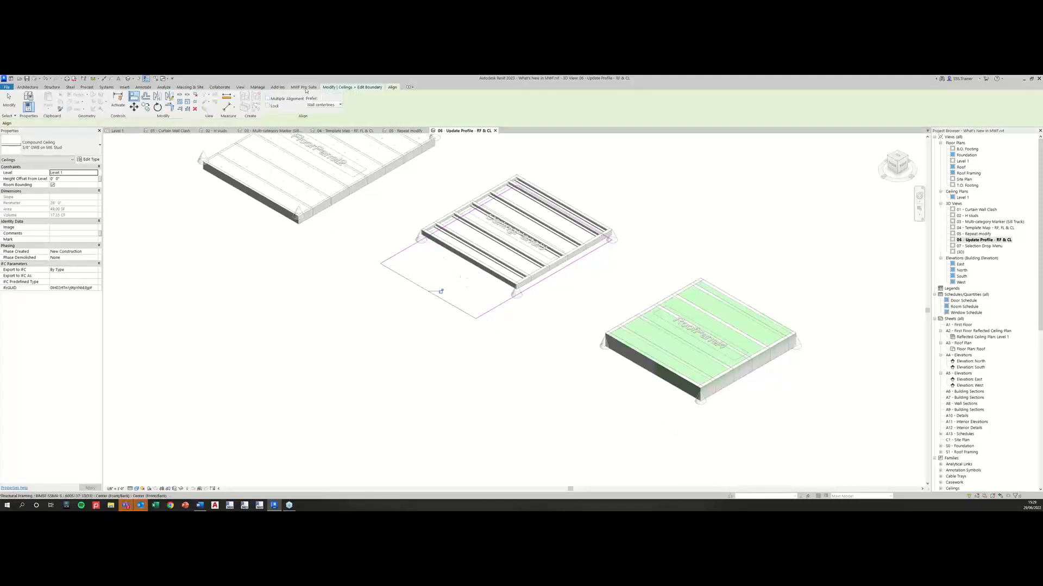
pyautogui.click(310, 88)
pyautogui.click(374, 88)
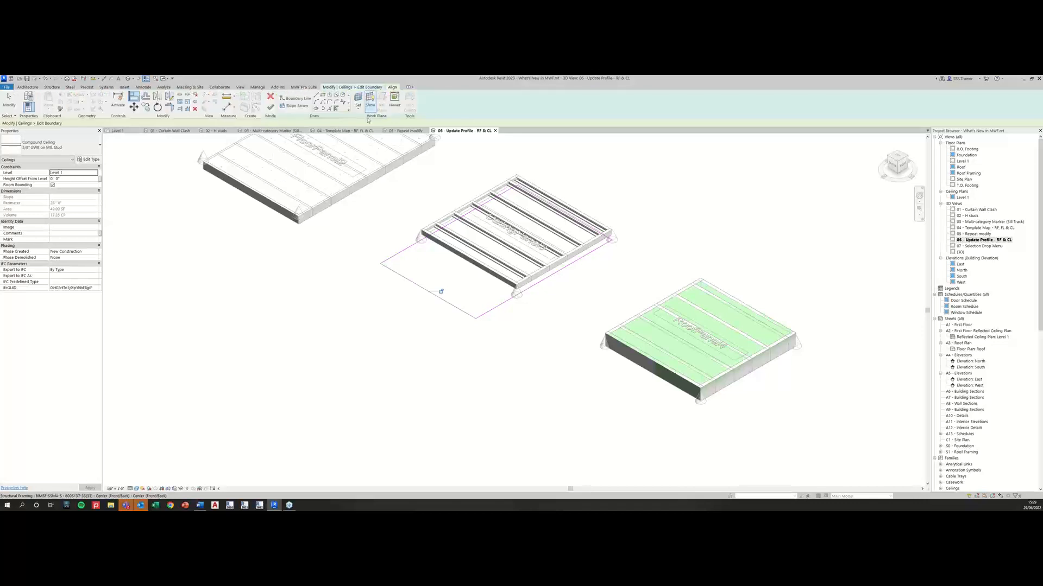
pyautogui.click(271, 108)
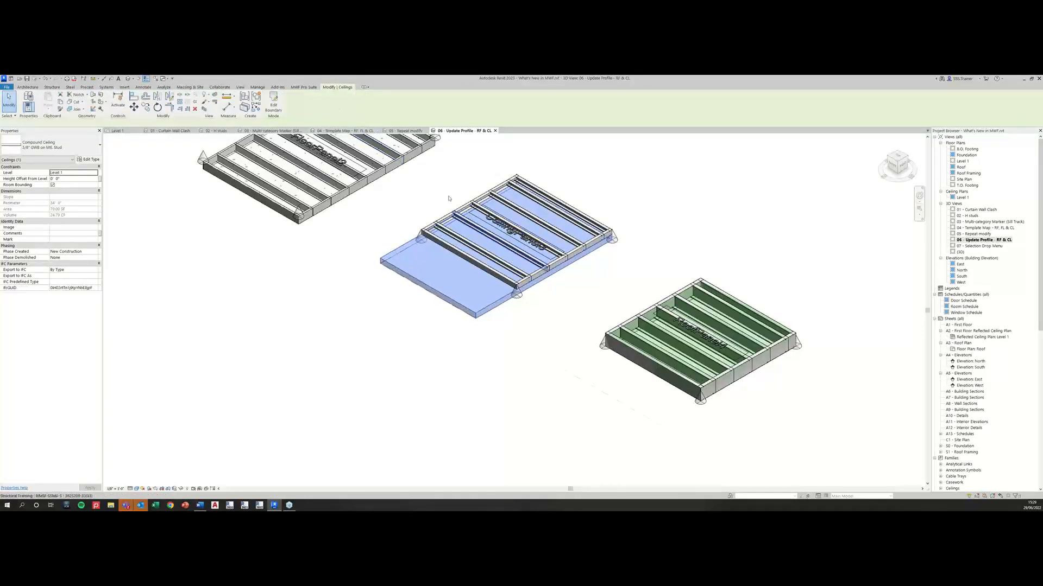
pyautogui.click(469, 223)
# - Update the ceiling panel's profile to match the extended ceiling and regenerate its framing
pyautogui.click(308, 87)
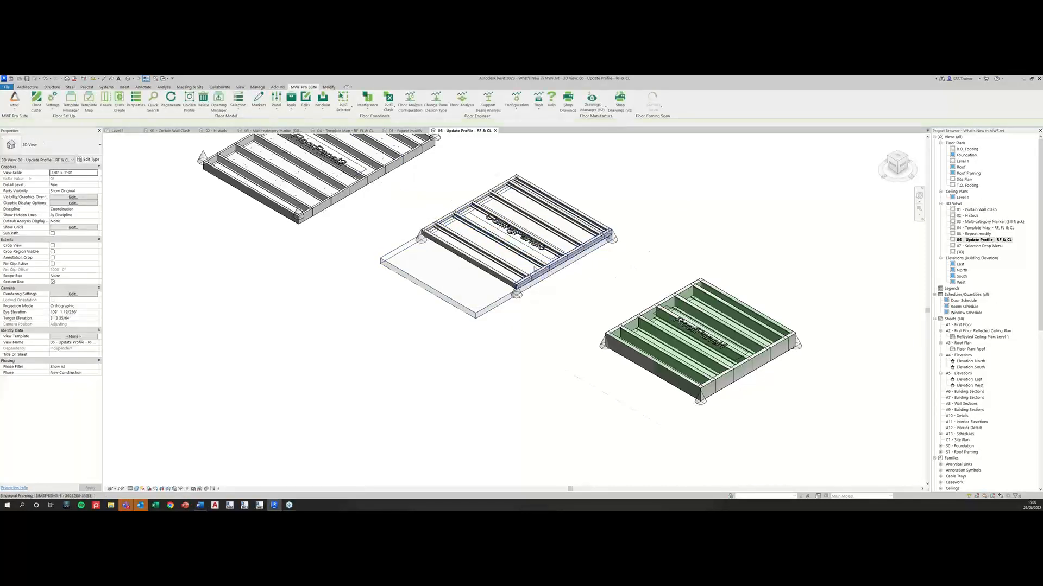
pyautogui.click(459, 253)
pyautogui.click(303, 87)
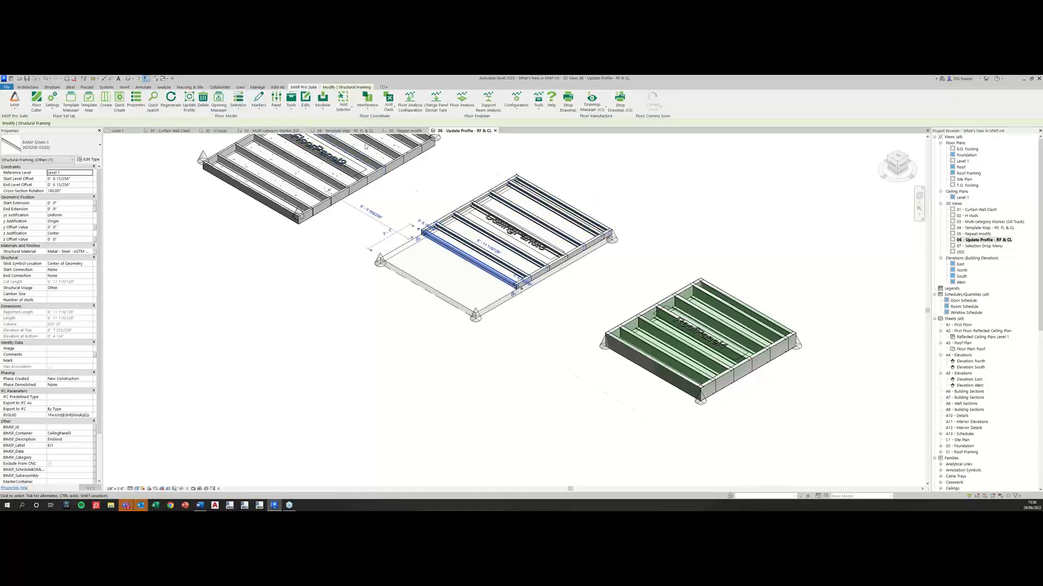
pyautogui.click(170, 99)
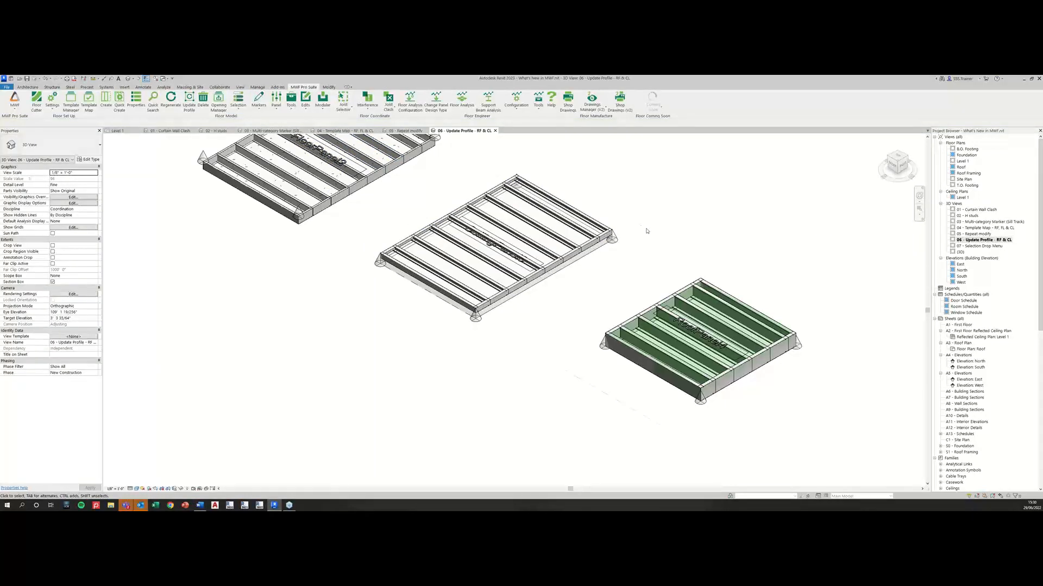
# - Select the framed roof panel's elements and filter the selection down to the Roofs category
pyautogui.scroll(-3, 675, 255)
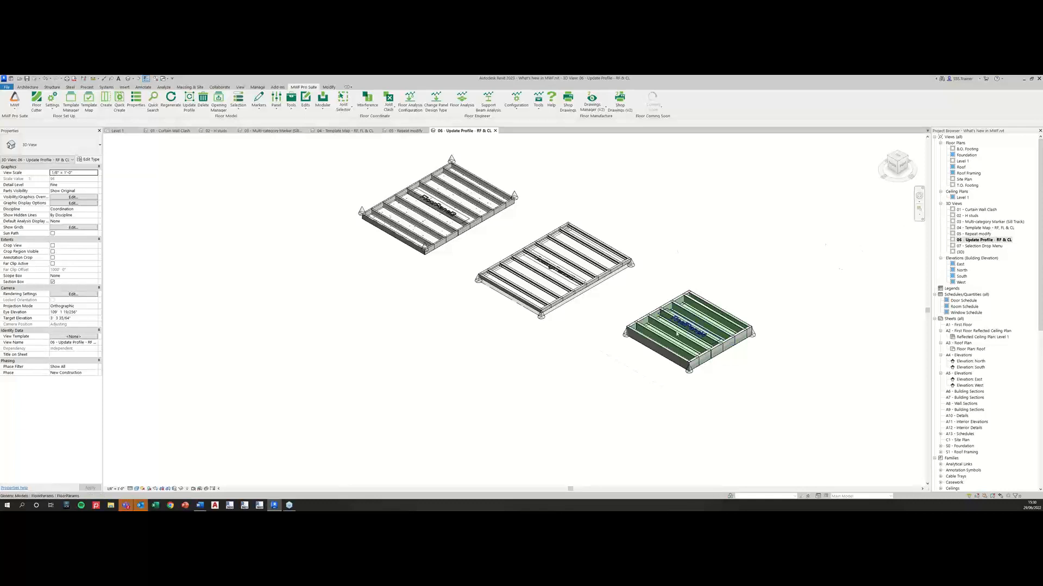
pyautogui.click(741, 325)
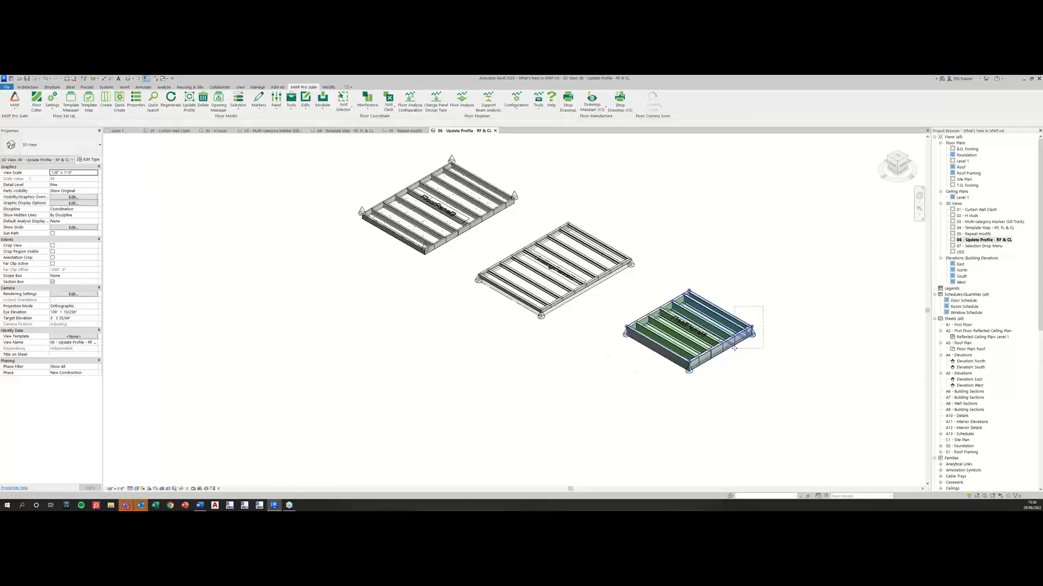
pyautogui.click(270, 103)
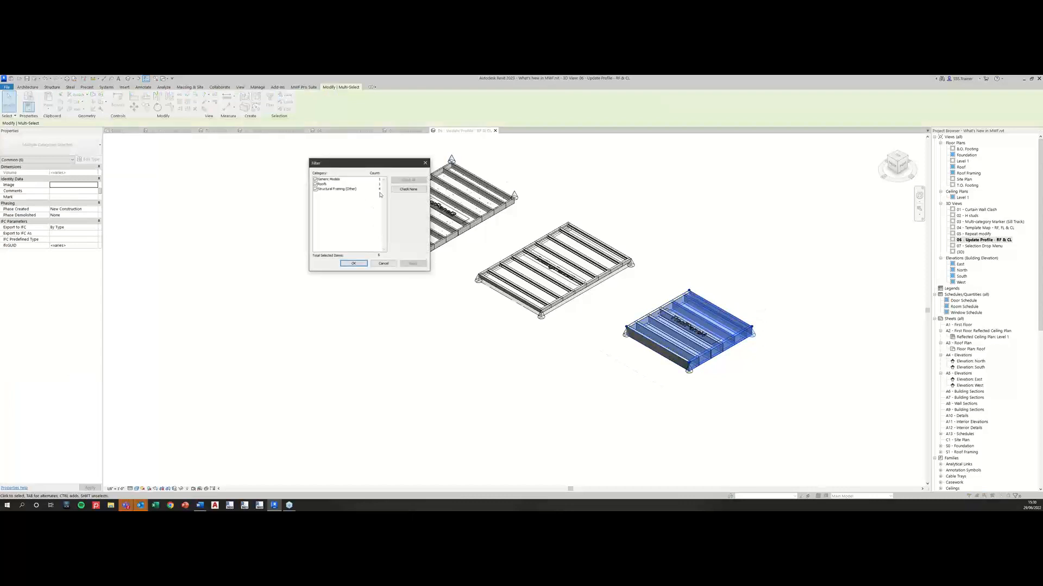
pyautogui.click(315, 184)
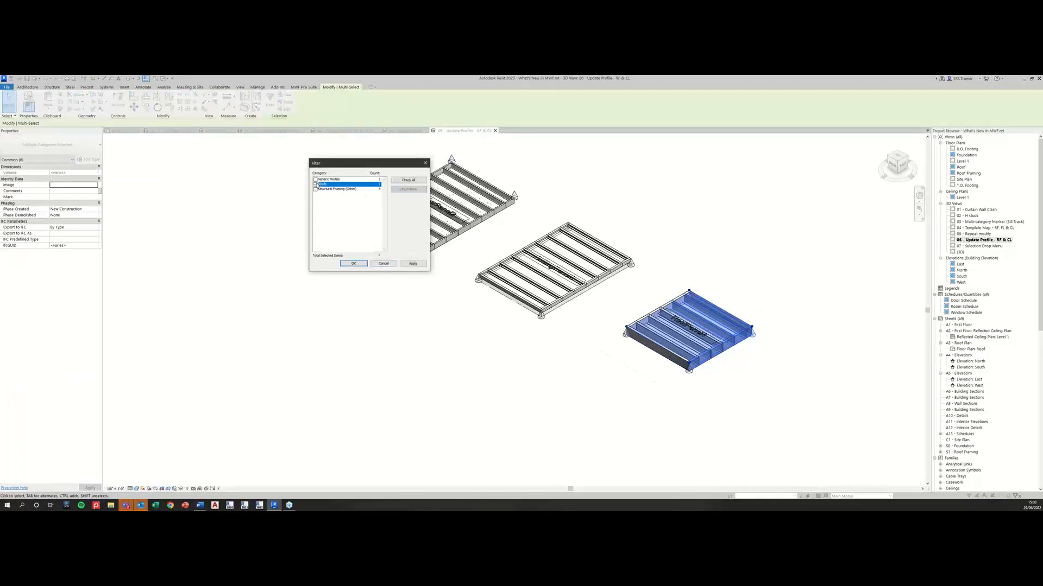
pyautogui.click(352, 263)
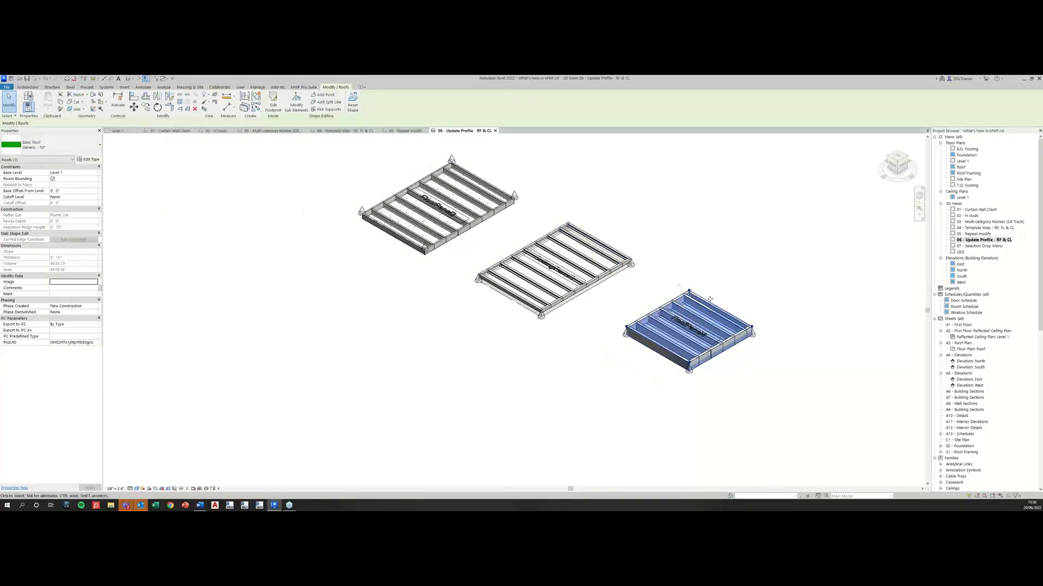
# - Edit the roof's footprint, align its front edge with the dashed reference plane, and finish the sketch
pyautogui.click(273, 102)
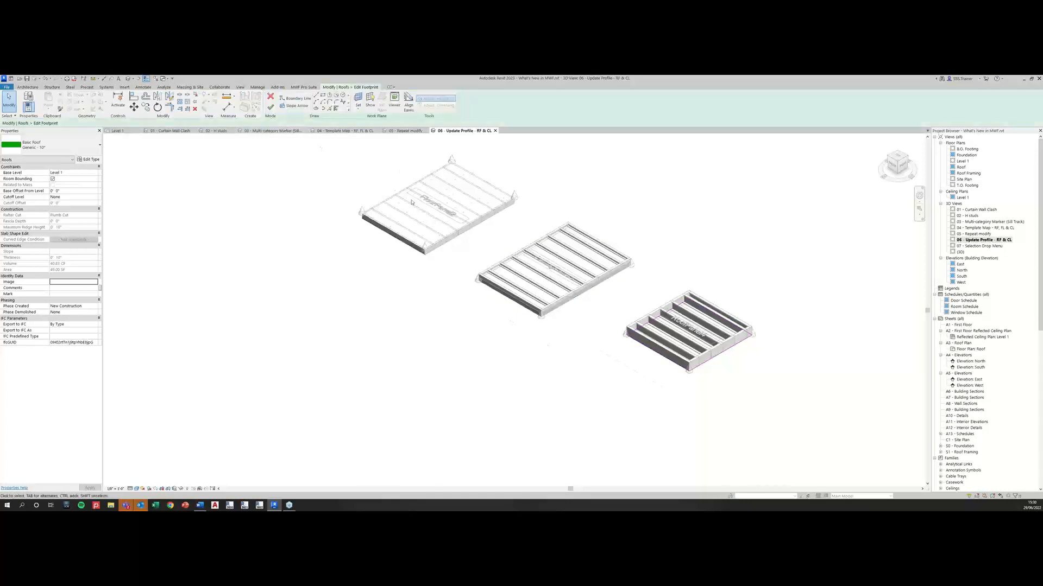
pyautogui.press('a')
pyautogui.press('l')
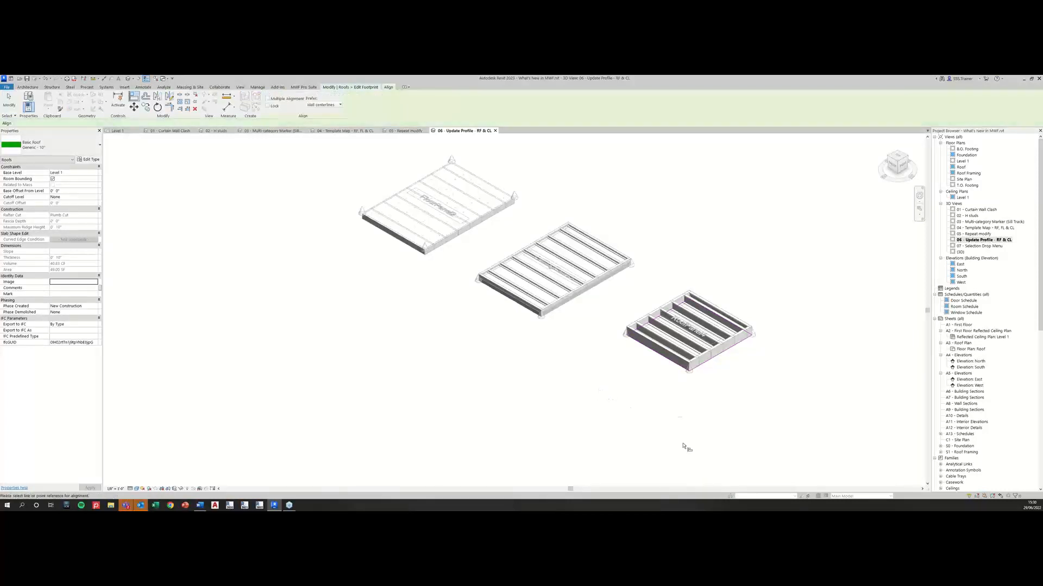
pyautogui.click(666, 362)
pyautogui.click(667, 363)
pyautogui.press('Escape')
pyautogui.press('Escape')
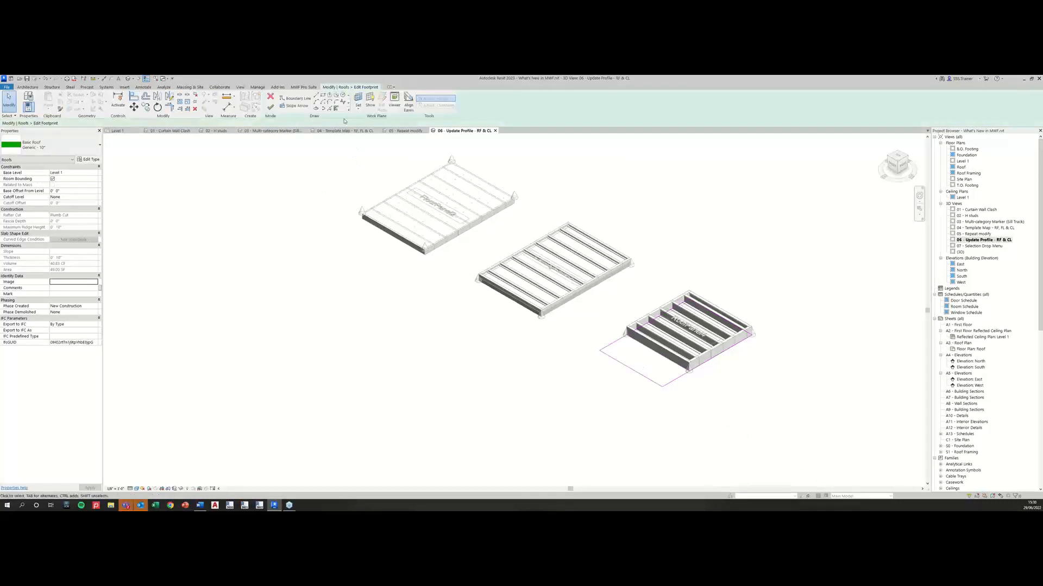
pyautogui.click(270, 107)
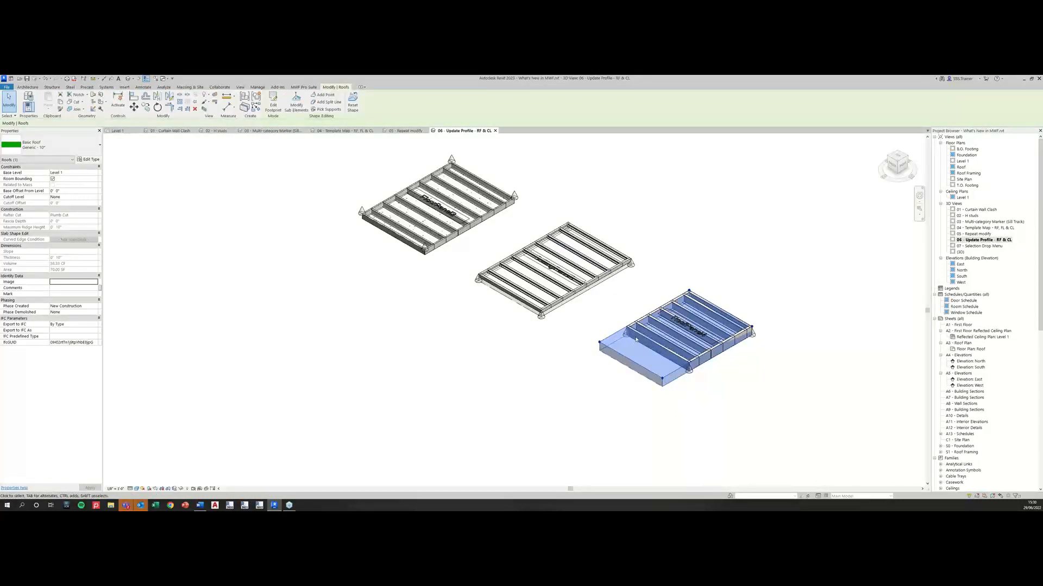
# - Update the roof panel's profile to match the extended roof and regenerate its framing
pyautogui.click(679, 335)
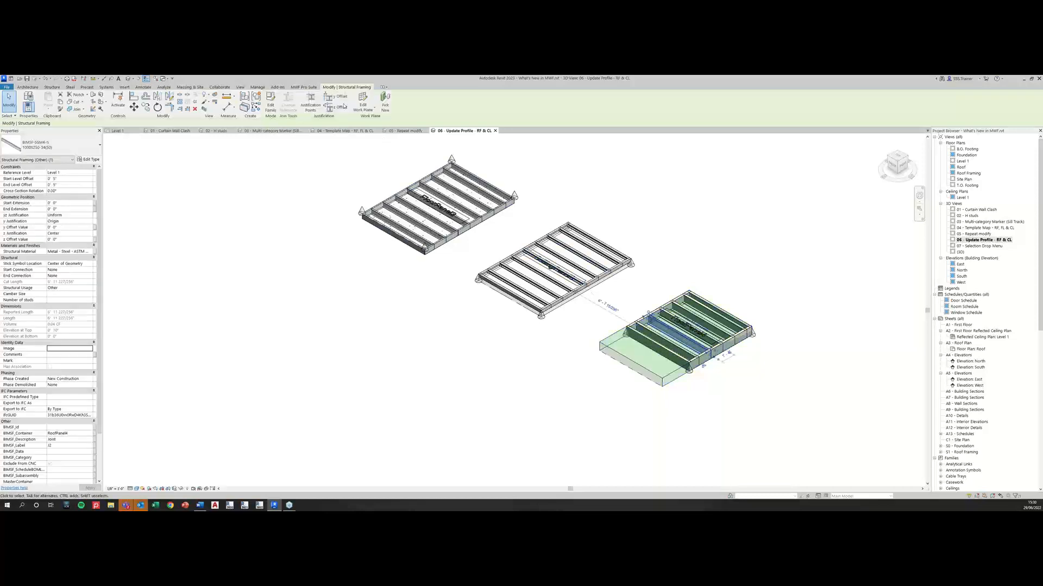
pyautogui.click(304, 88)
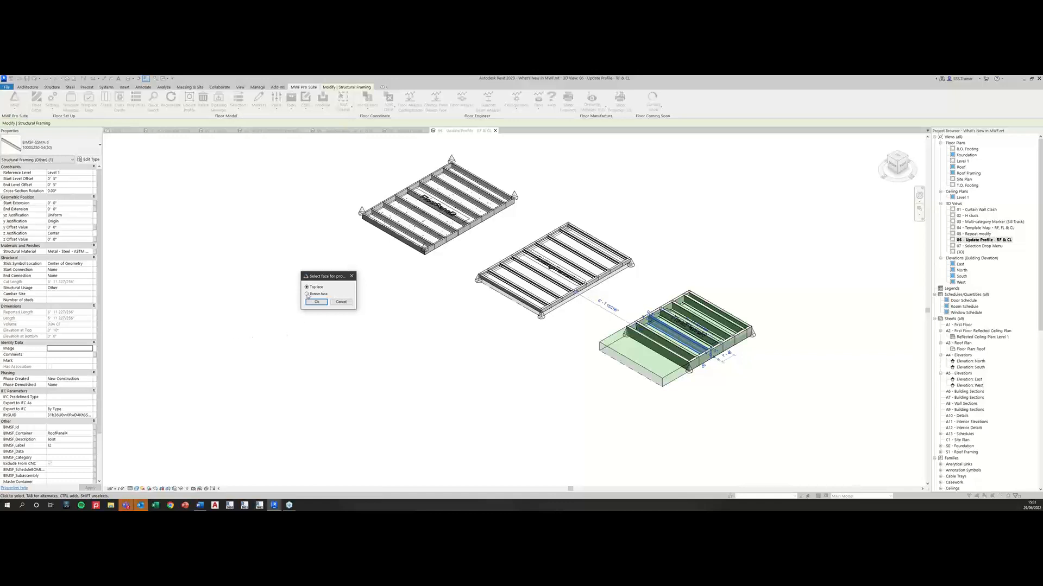
pyautogui.click(316, 302)
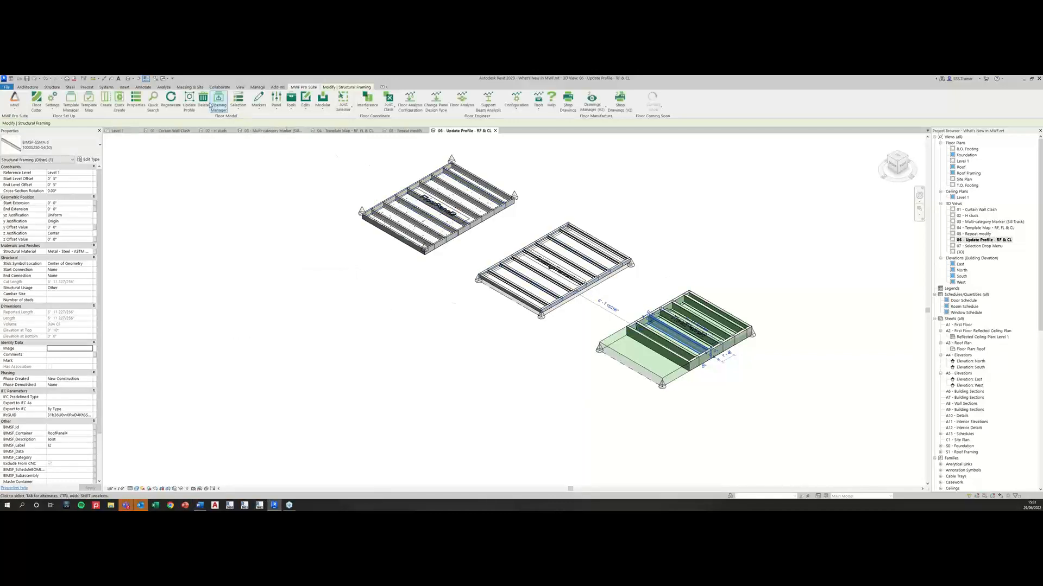
pyautogui.click(169, 103)
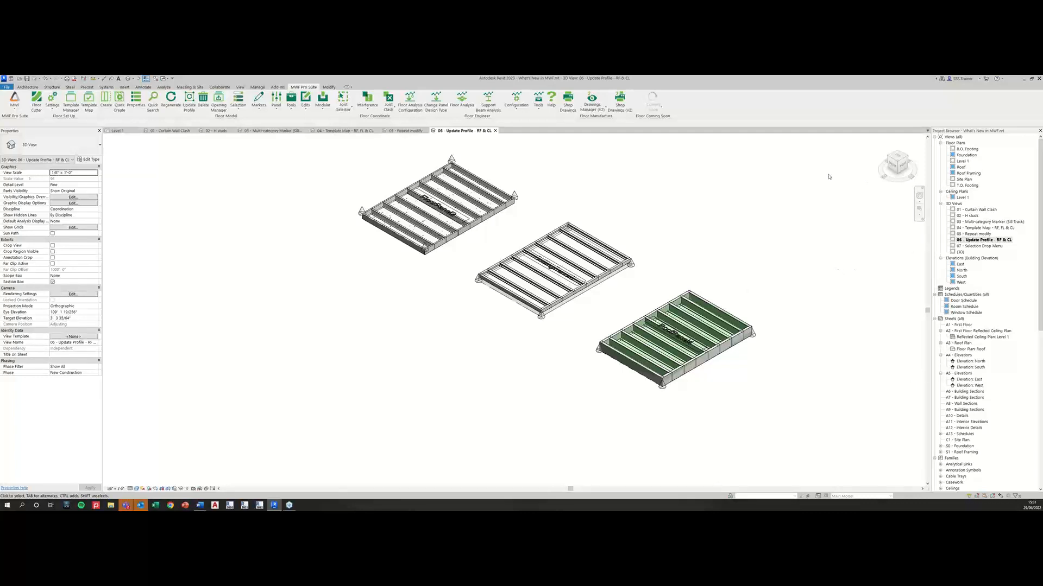
# - Return to the Level 1 floor plan, switch MWF to the wall module, and show its Selection commands
pyautogui.hotkey('ctrl', 'Tab')
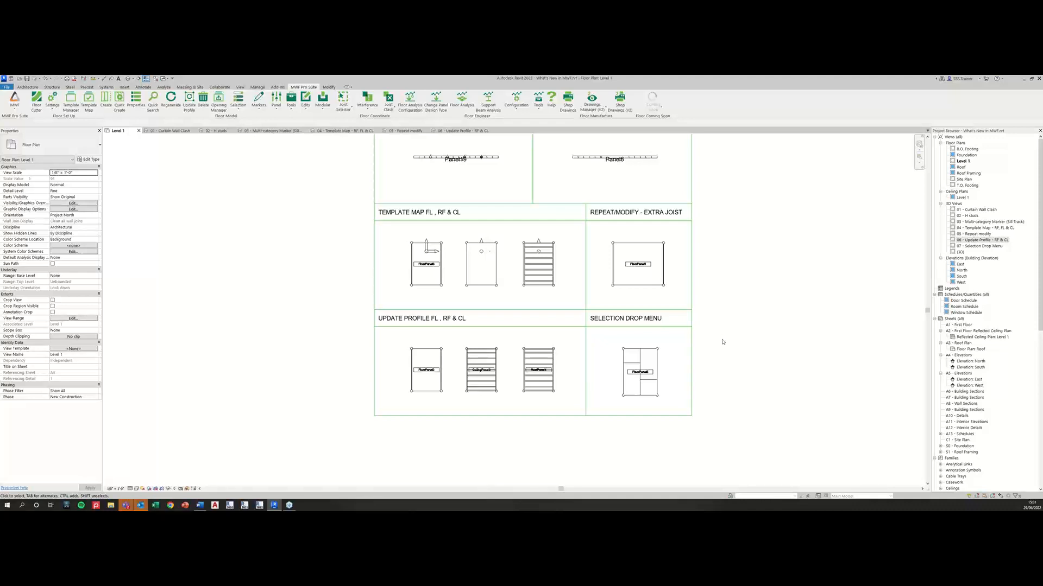
pyautogui.click(14, 103)
pyautogui.click(19, 130)
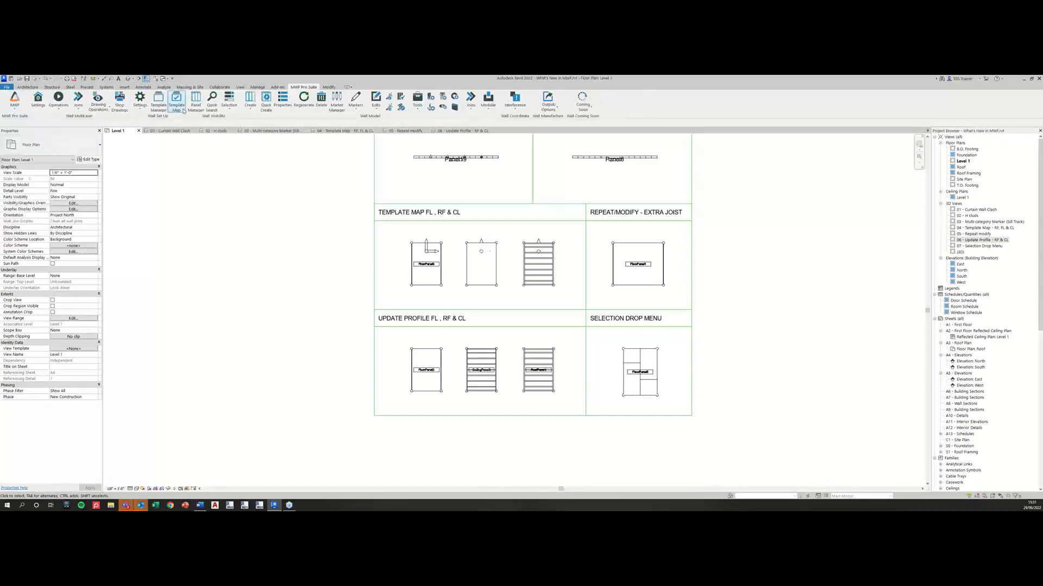
pyautogui.click(235, 109)
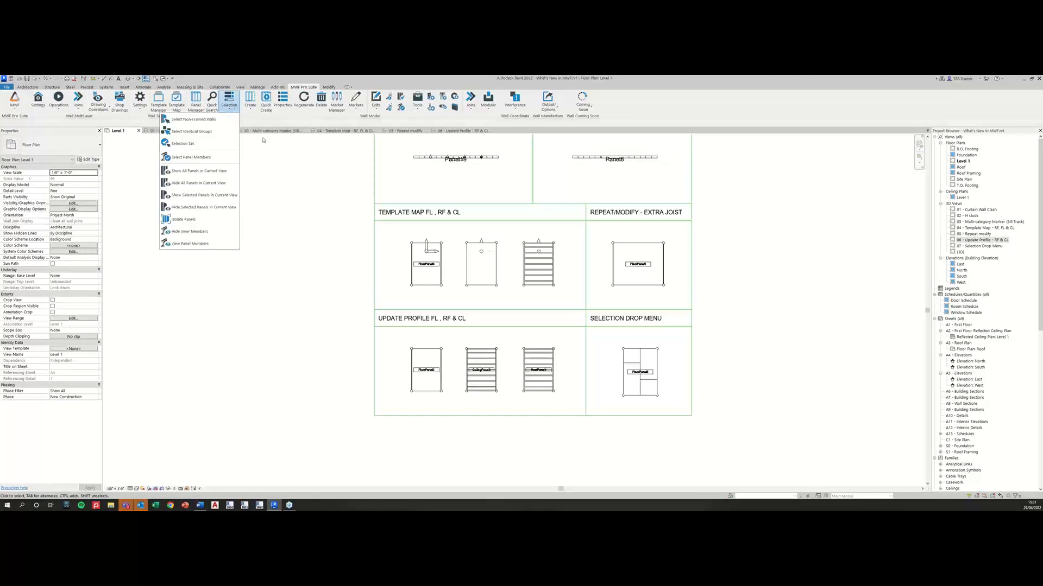
# - Switch MWF back to the floor module and show its Selection commands
pyautogui.click(14, 103)
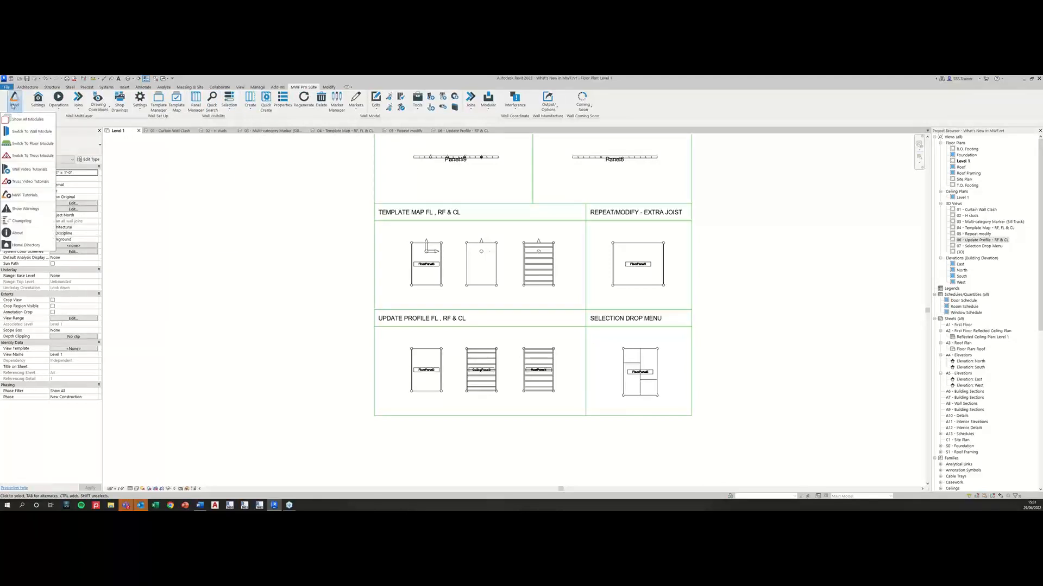
pyautogui.click(25, 143)
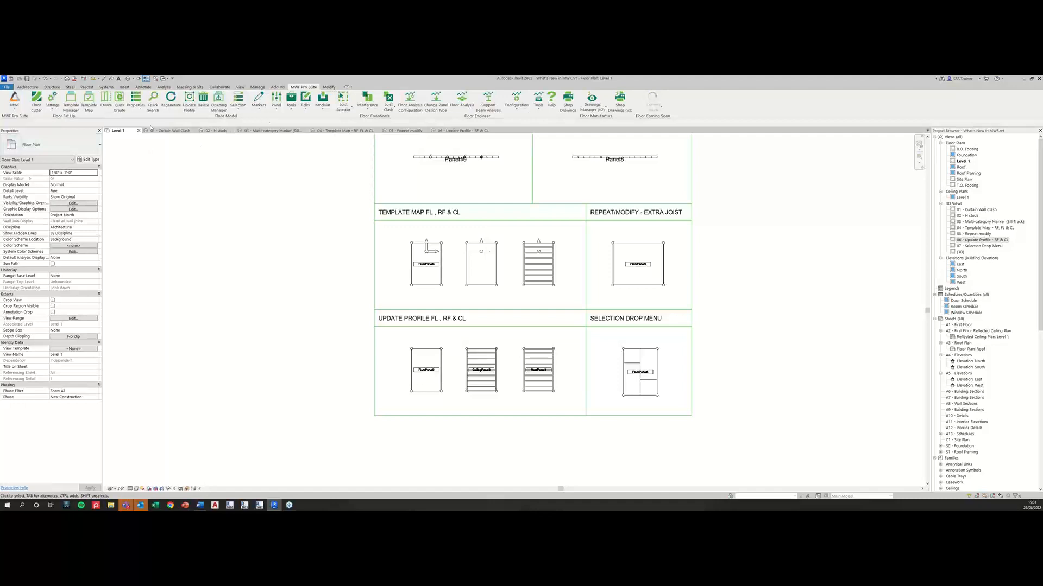
pyautogui.click(238, 101)
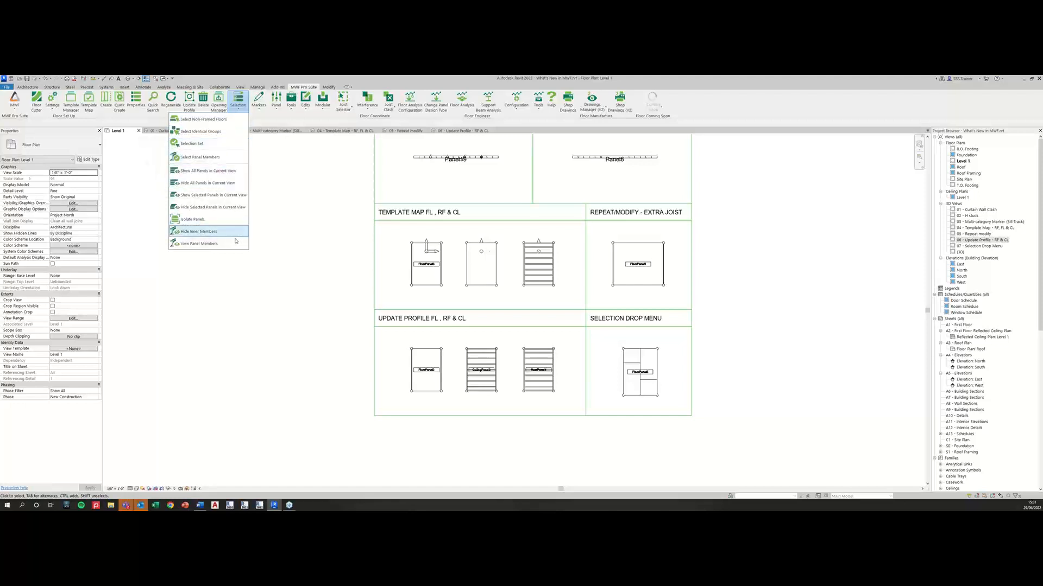
# - Open the 07 - Selection Drop Menu 3D view and use Select Panel Members on one joist to select the whole floor panel's members
pyautogui.click(996, 247)
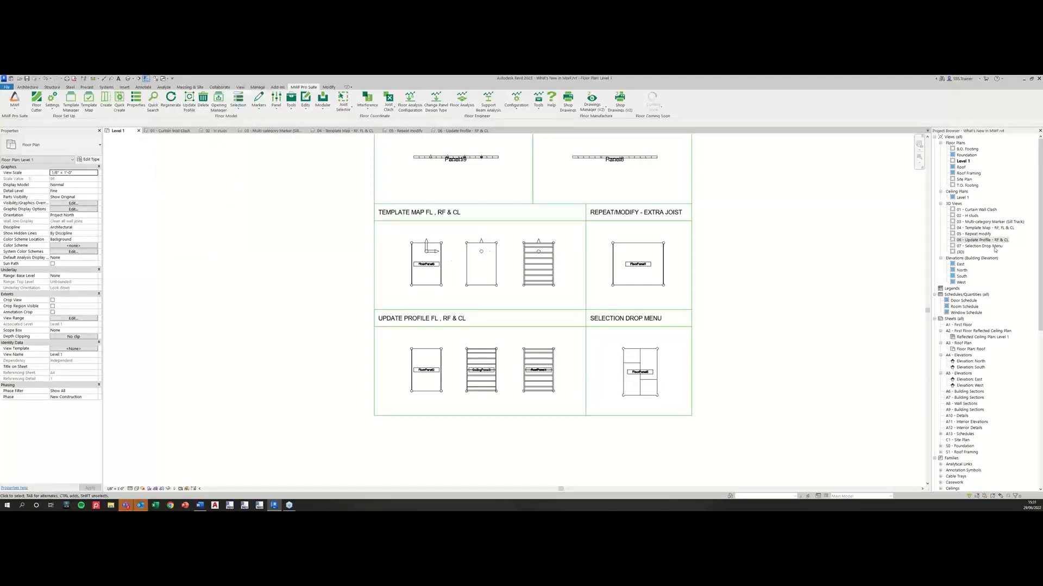
pyautogui.doubleClick(995, 248)
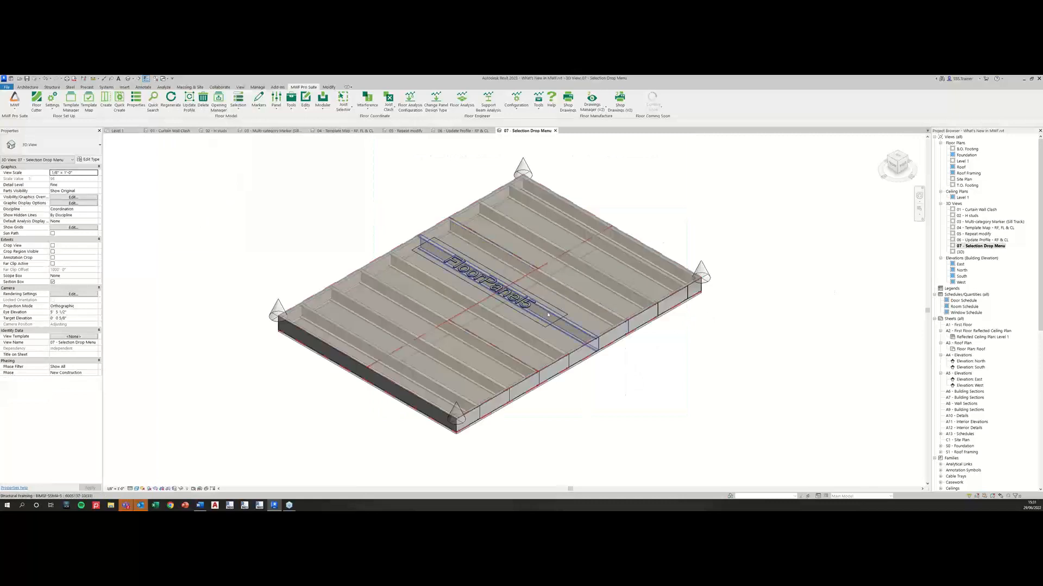
pyautogui.moveTo(688, 242); pyautogui.dragTo(670, 261, button='middle')
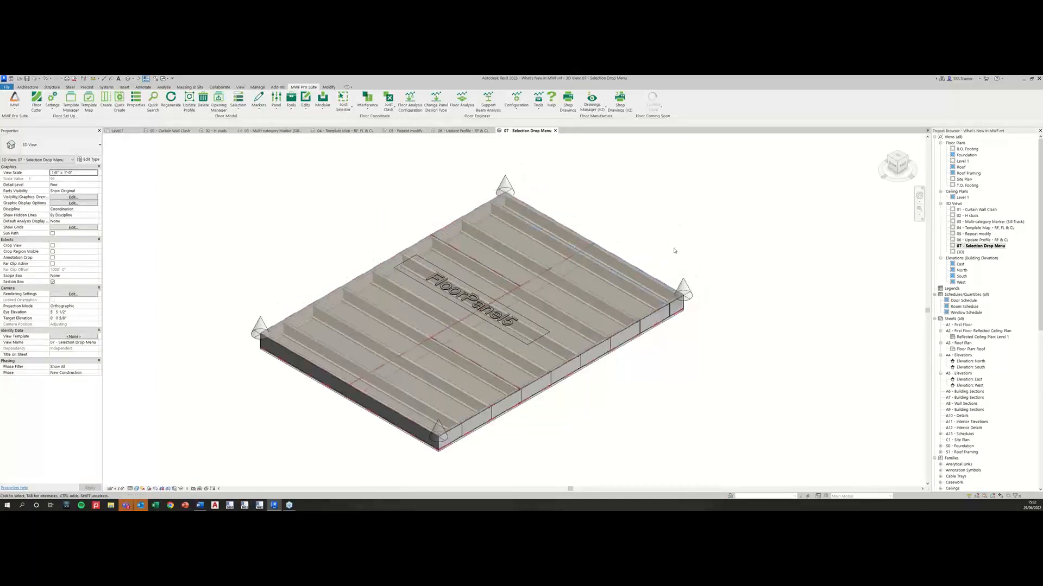
pyautogui.click(526, 311)
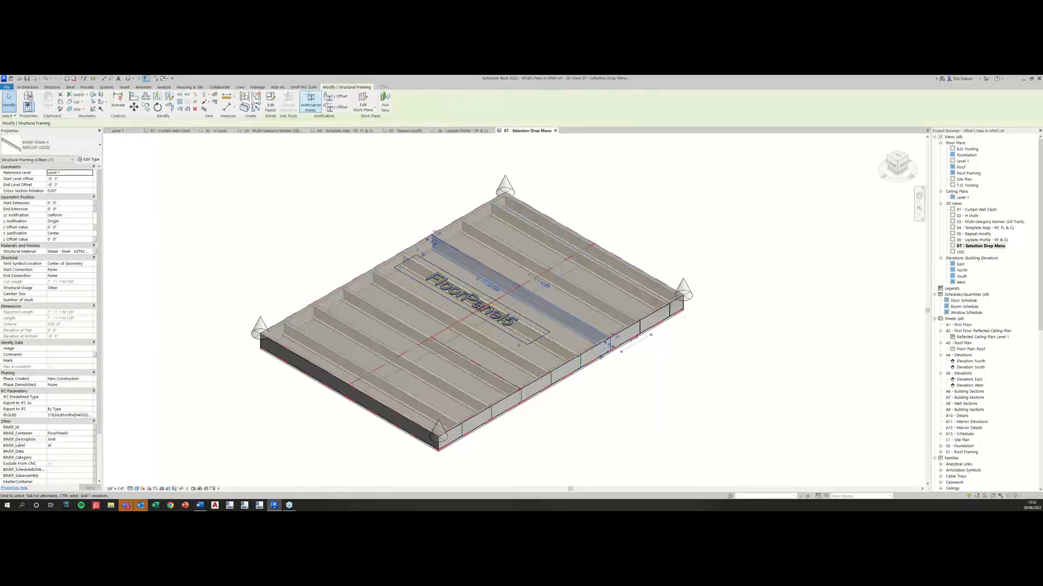
pyautogui.click(303, 87)
pyautogui.click(239, 102)
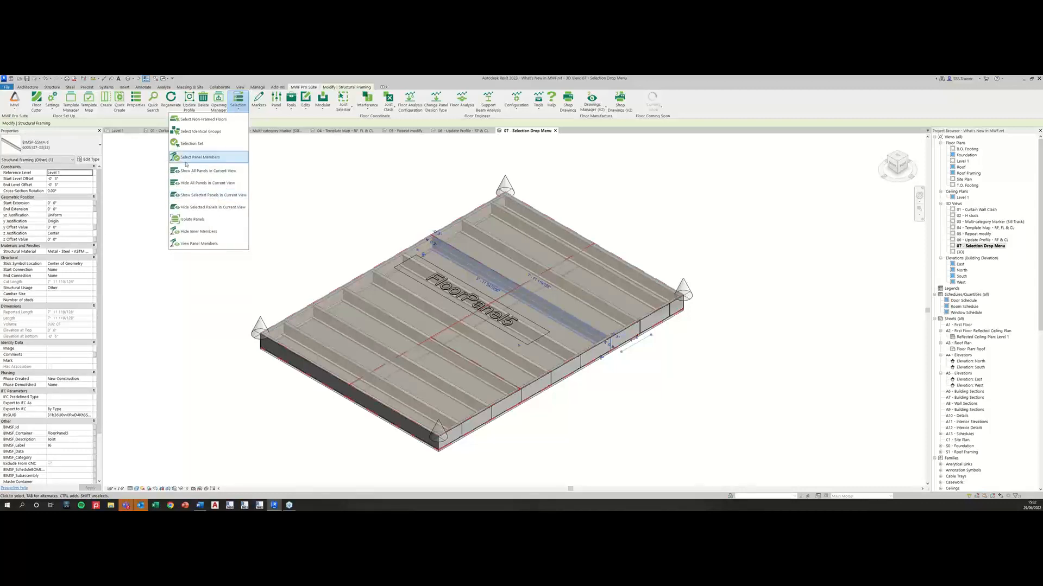
pyautogui.click(198, 161)
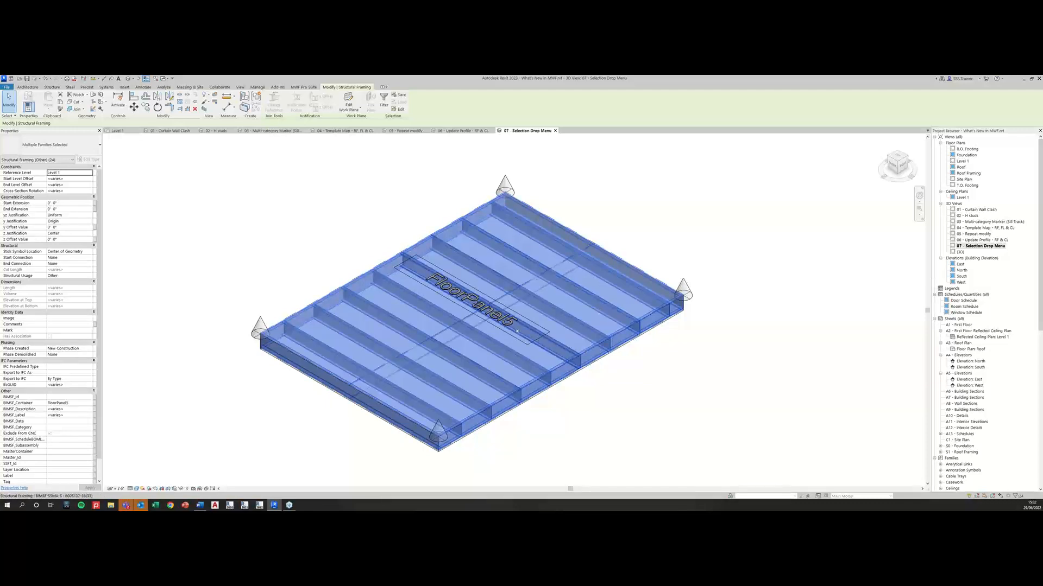
# - View the selected floor panel's members list, place it beside the model, and expand its RimTrack group
pyautogui.click(304, 87)
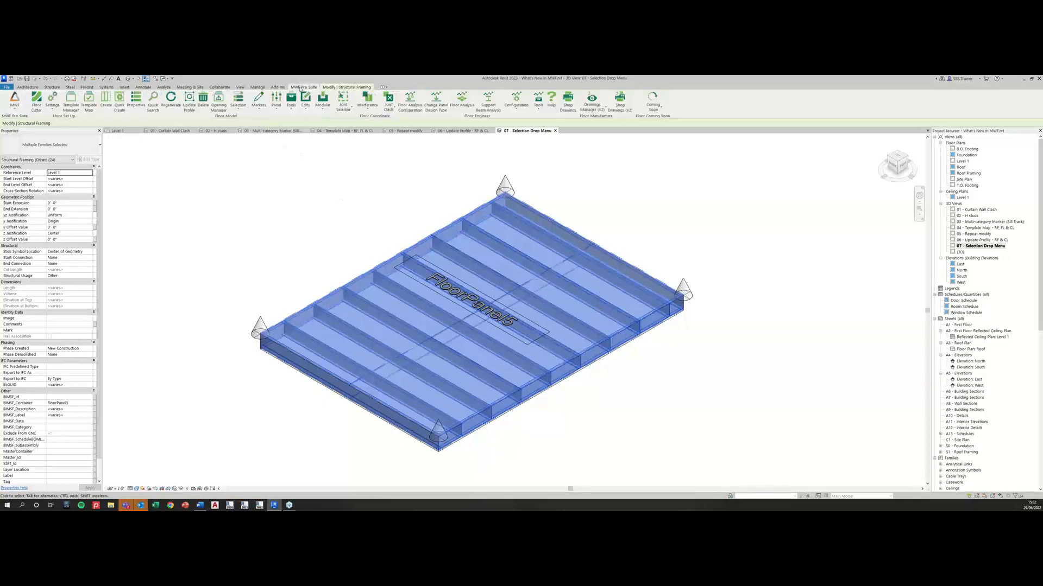
pyautogui.click(241, 112)
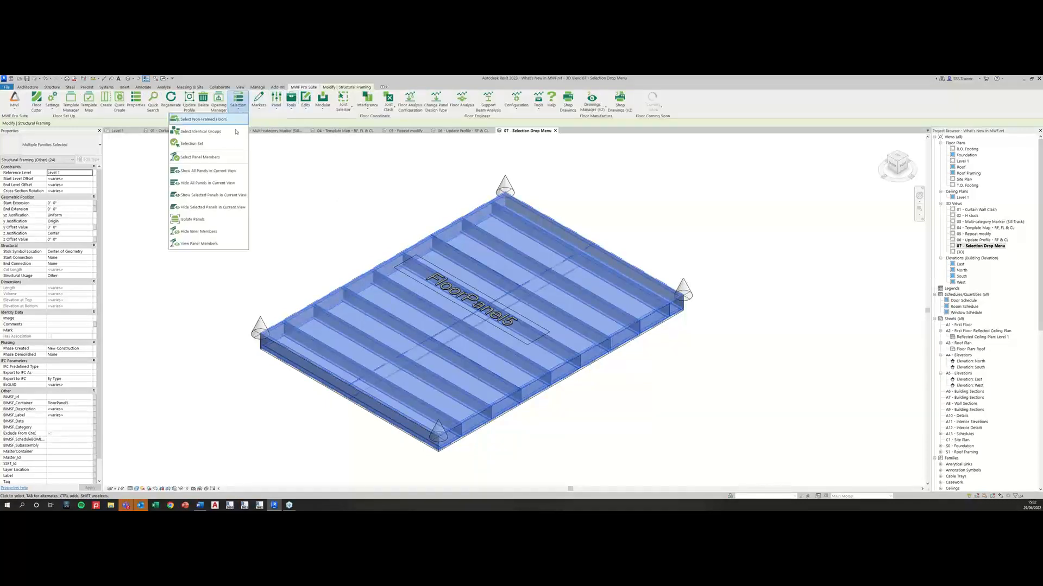
pyautogui.click(217, 244)
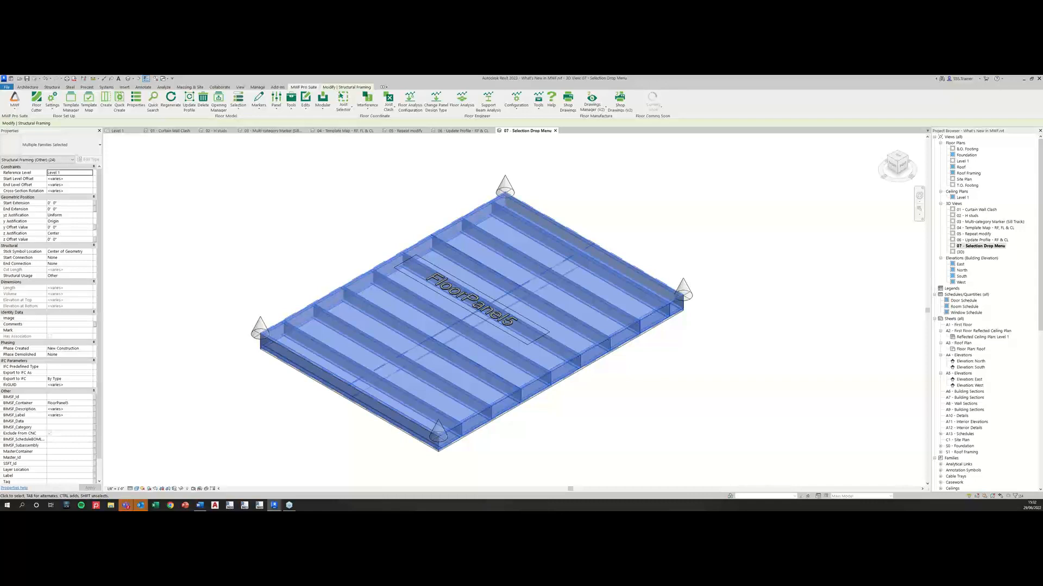
pyautogui.moveTo(0, 213); pyautogui.dragTo(241, 189)
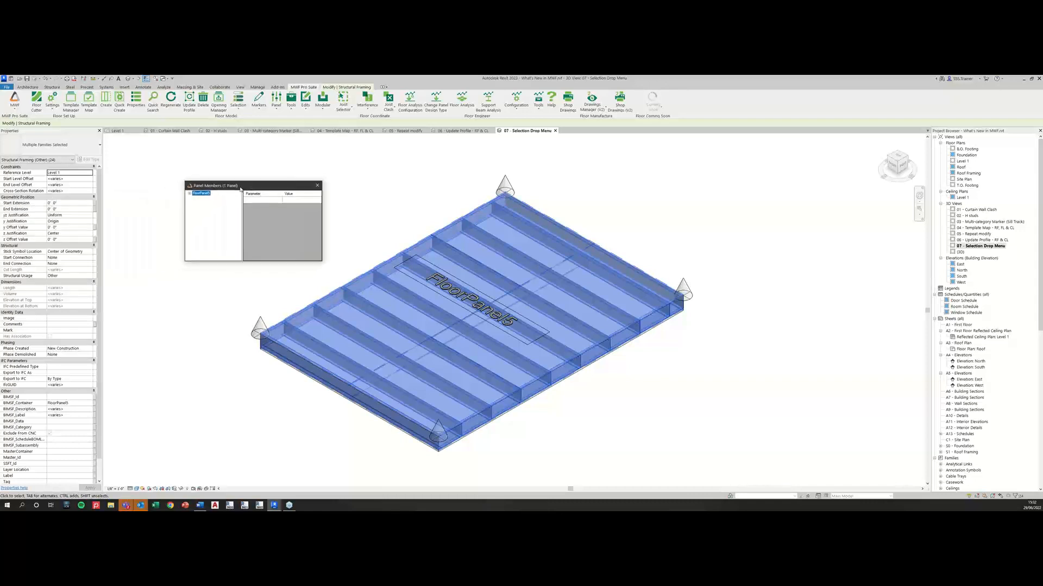
pyautogui.click(190, 194)
pyautogui.click(195, 199)
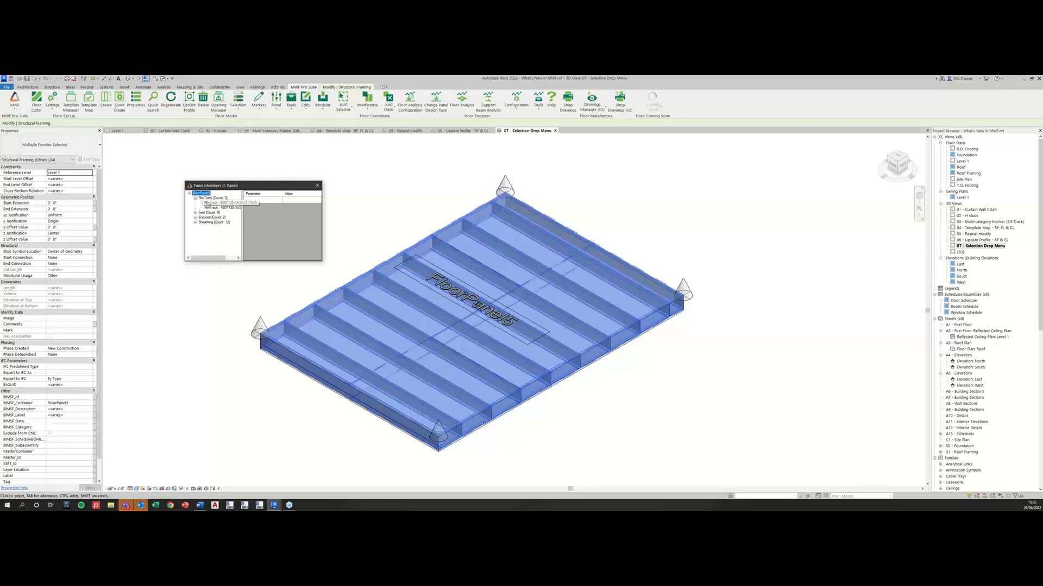
# - Locate each of the two rim tracks in the model from the panel members list
pyautogui.click(207, 203)
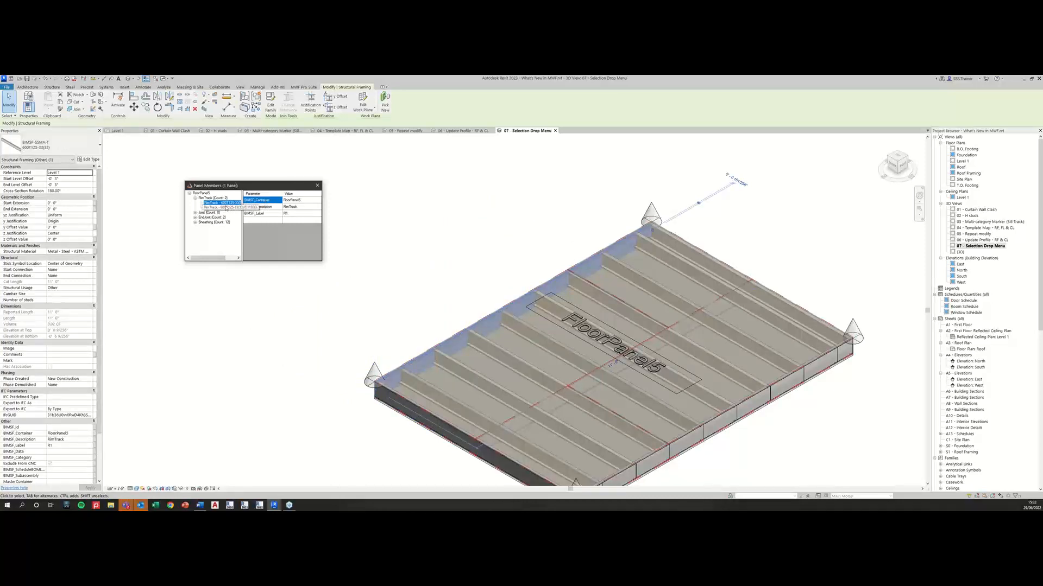
pyautogui.click(221, 207)
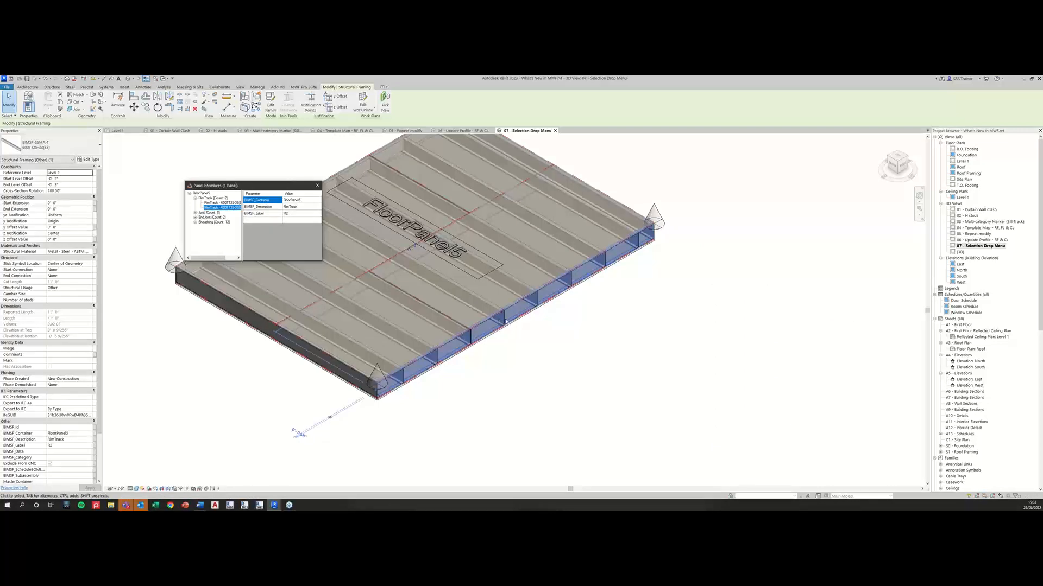
pyautogui.scroll(2, 507, 321)
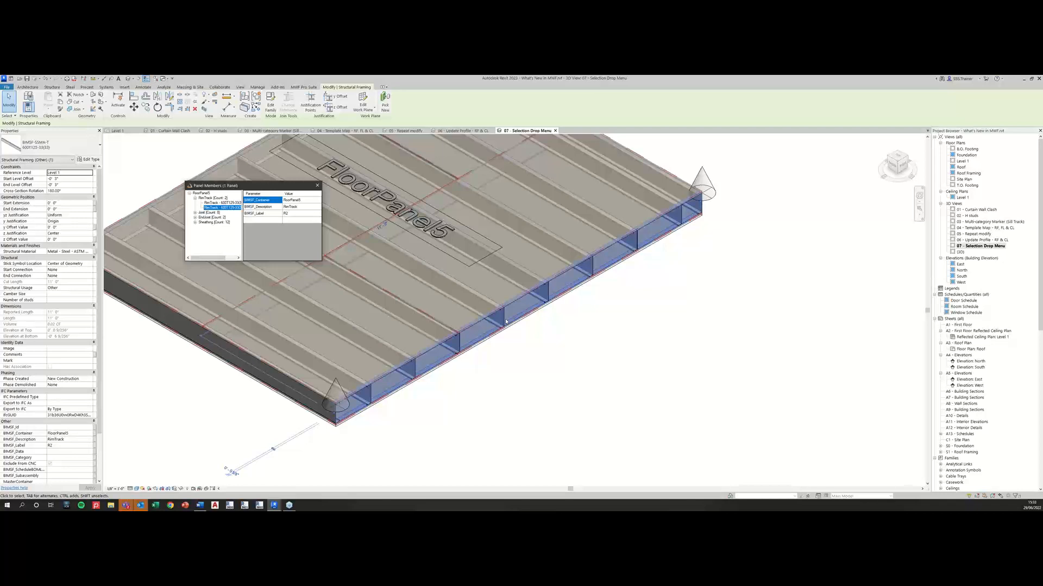
# - Expand the Sheathing group, locate its first sheet in the model, and close the panel members list
pyautogui.click(195, 224)
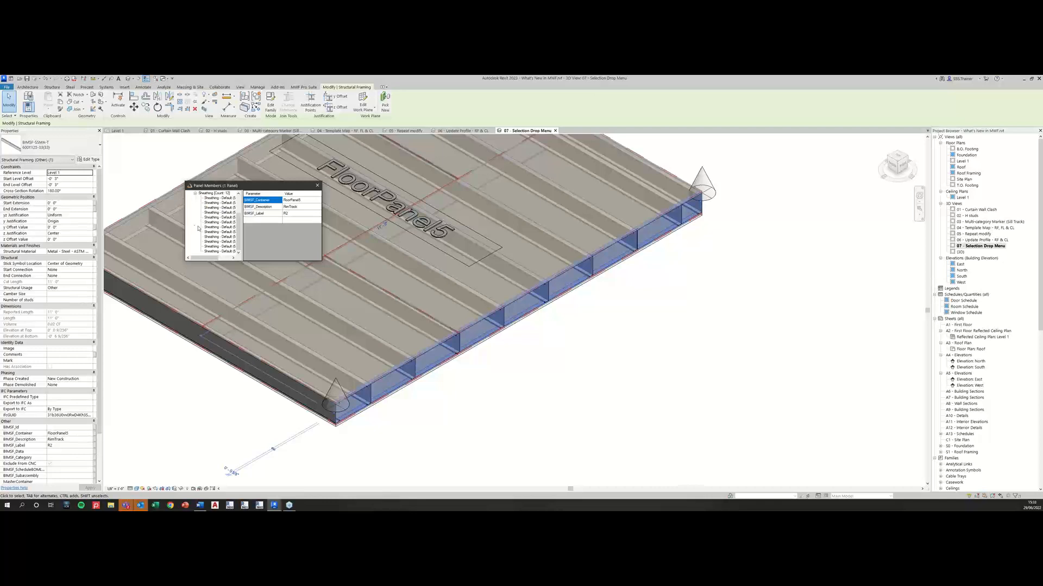
pyautogui.click(219, 198)
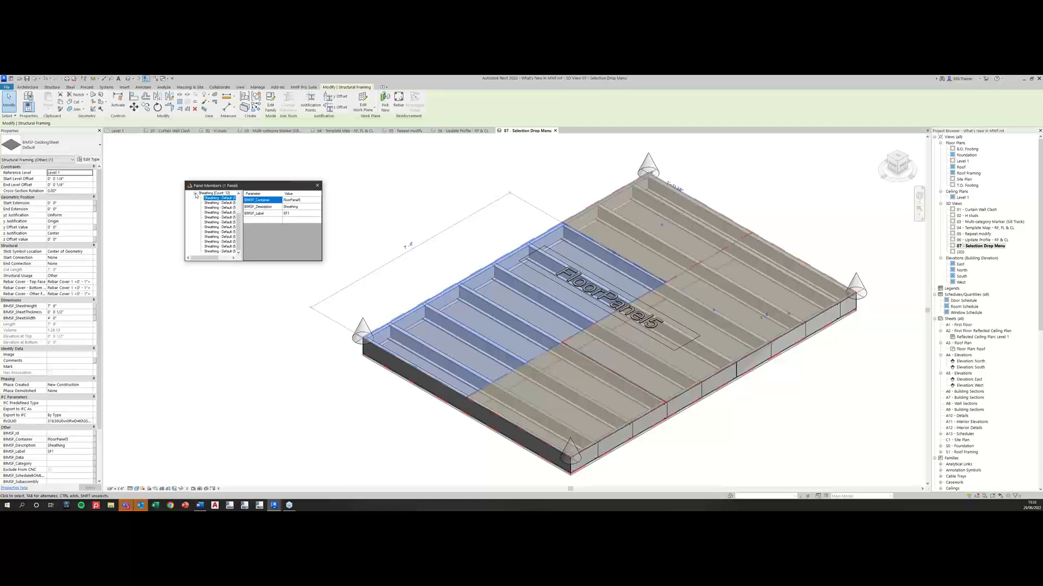
pyautogui.click(318, 186)
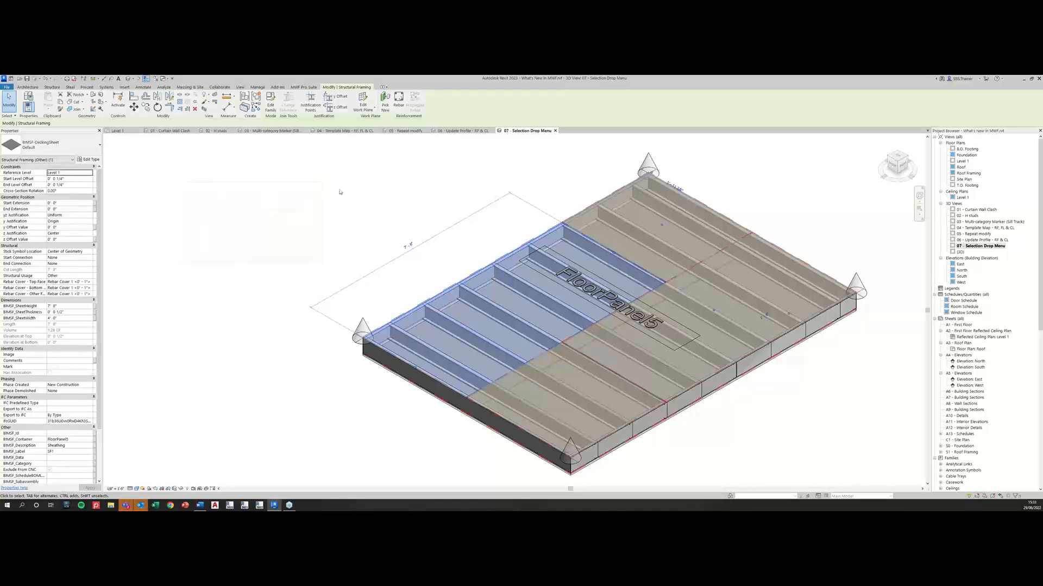
# - Return to the Level 1 floor plan, clear the selection, and show the whole feature overview
pyautogui.click(118, 131)
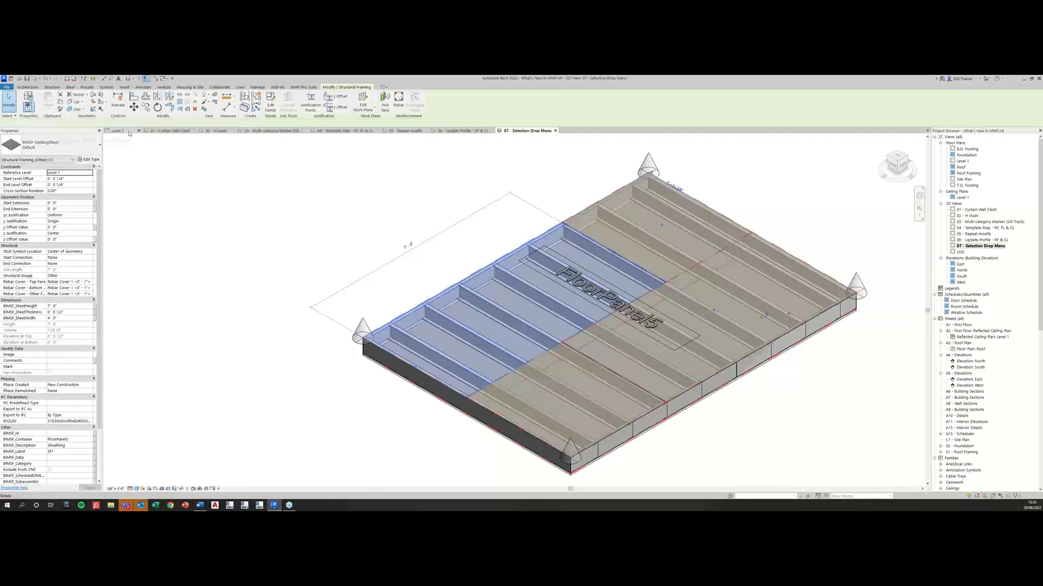
pyautogui.moveTo(749, 305); pyautogui.dragTo(751, 336, button='middle')
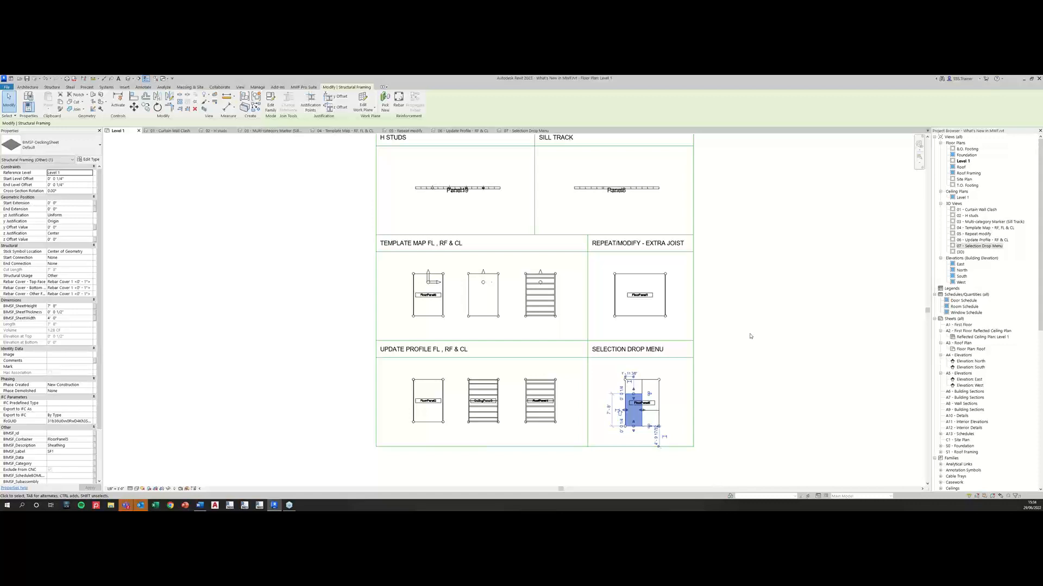
pyautogui.click(750, 336)
pyautogui.scroll(-1, 770, 319)
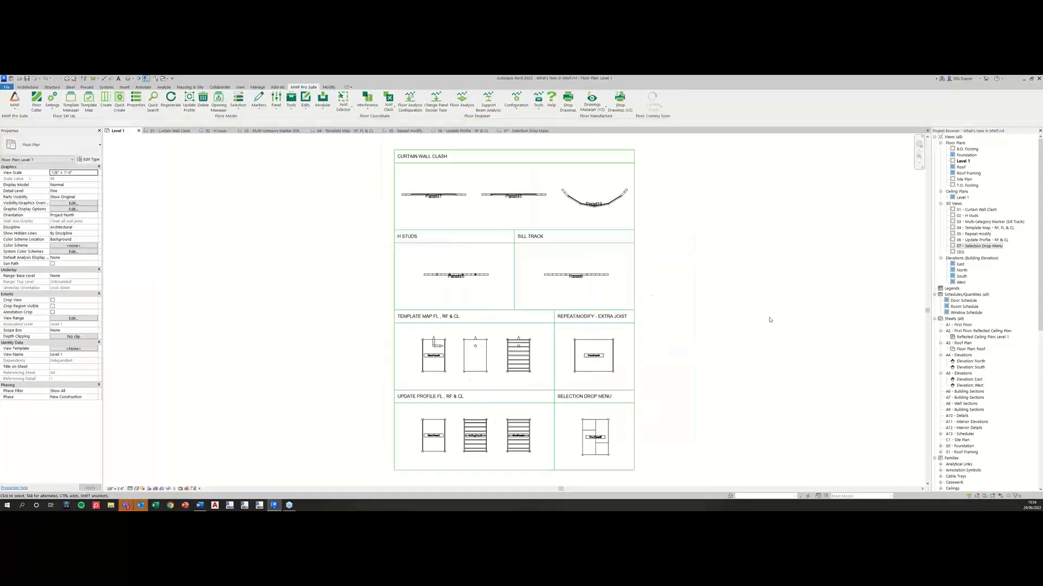